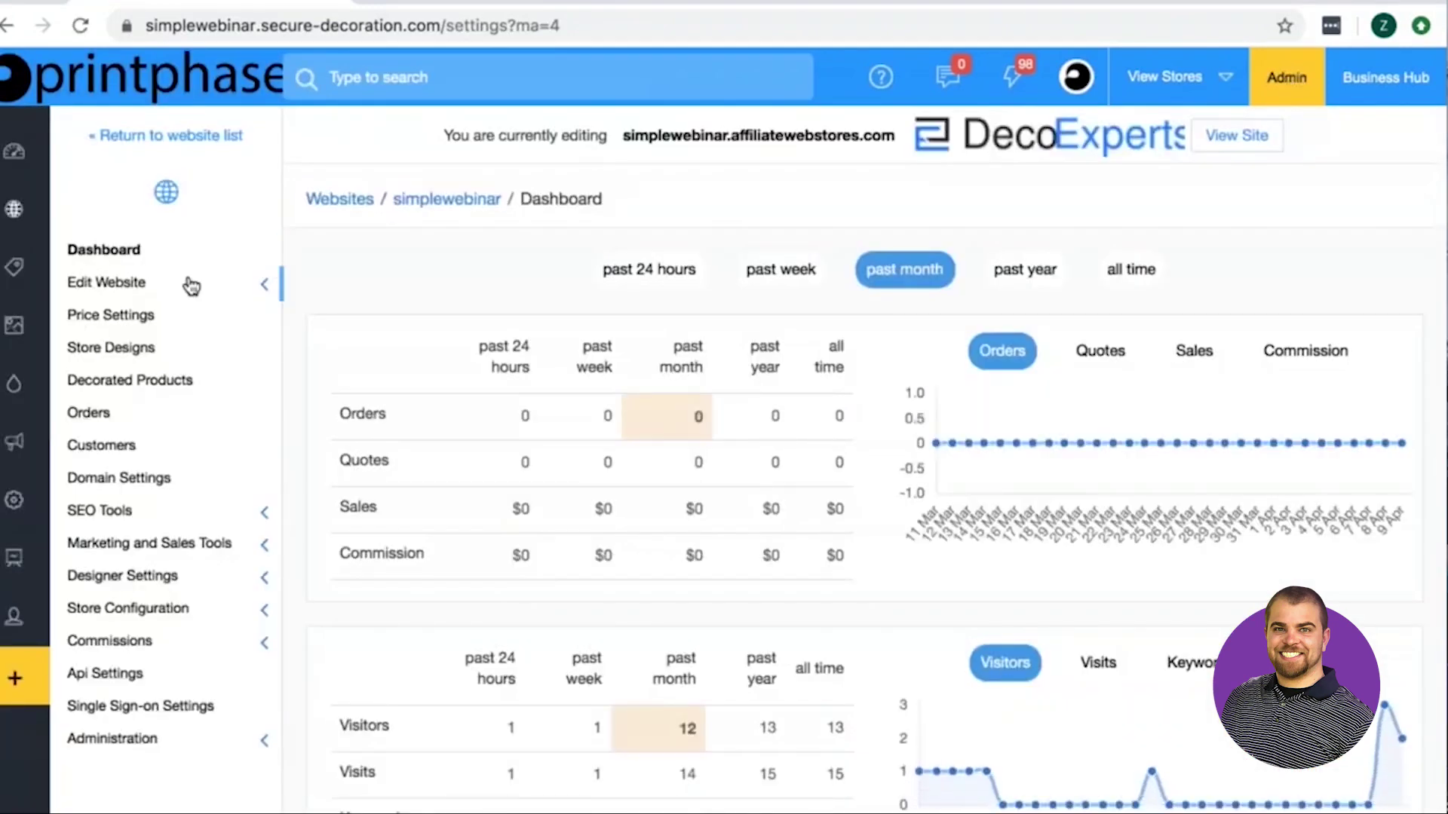
# Open the website's Keyword & Meta Data settings from its SEO tools
pyautogui.click(154, 520)
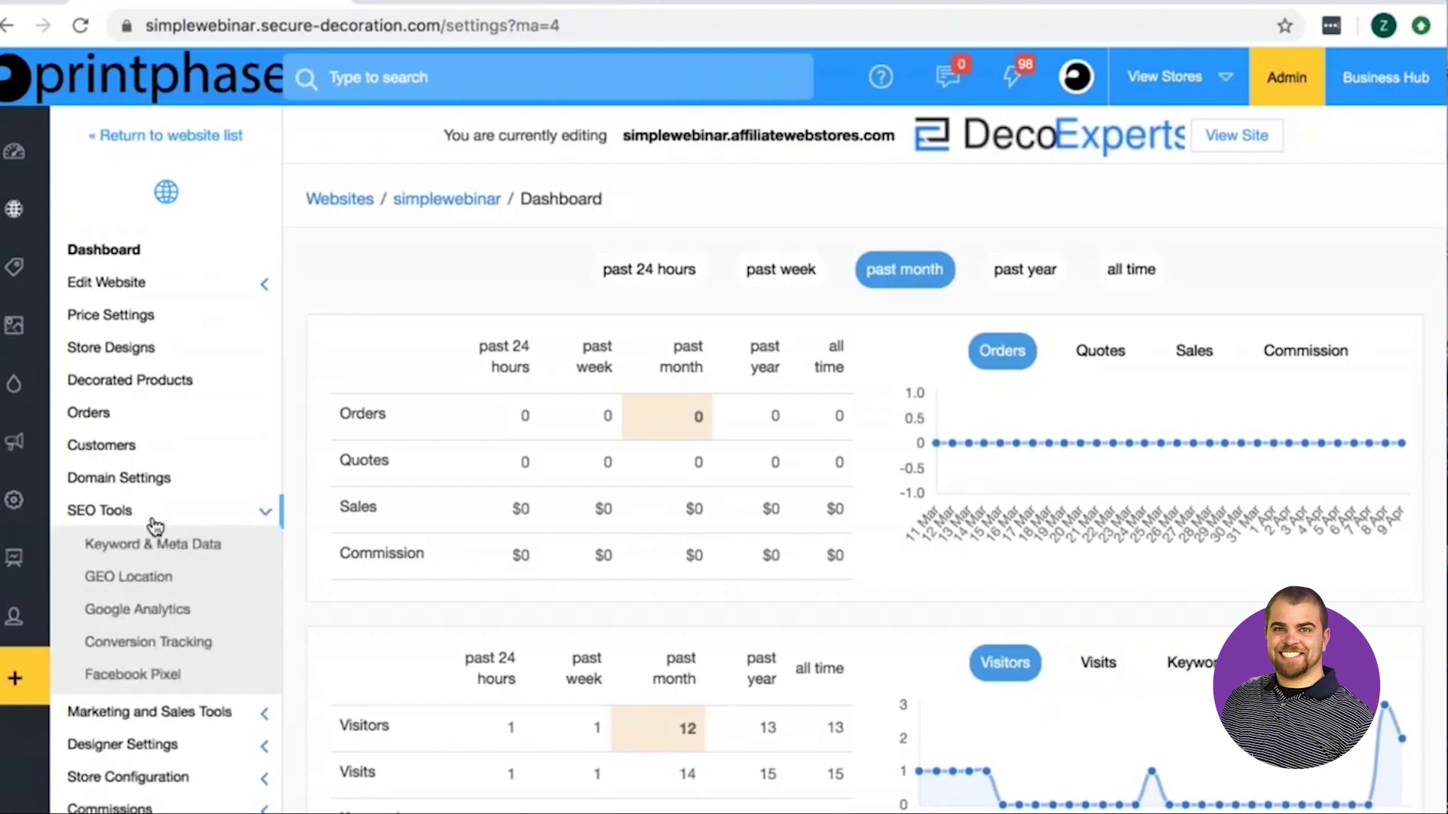
pyautogui.click(167, 552)
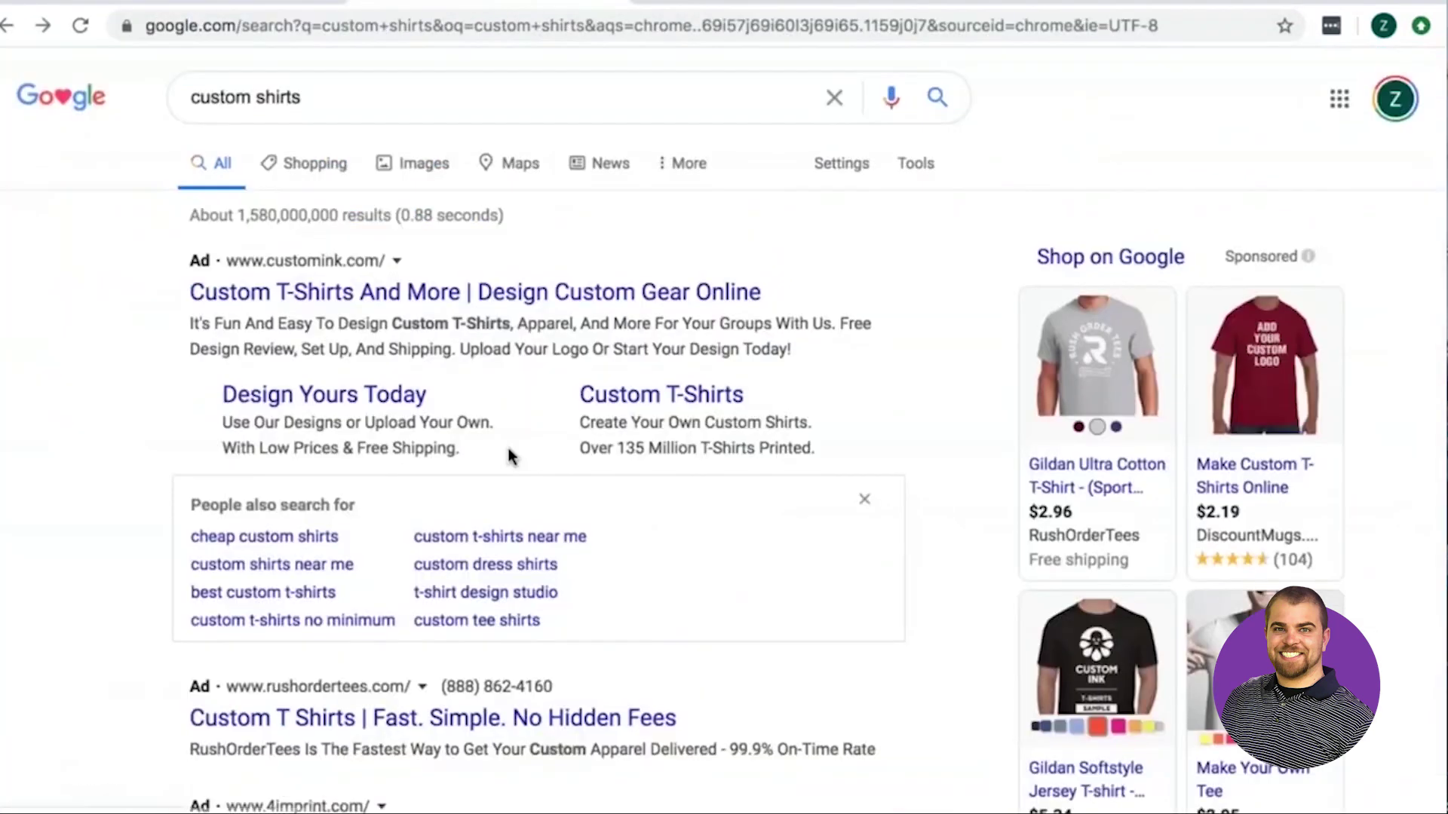
# Switch to the Google results for custom shirts and examine the titles and descriptions of the organic listings
pyautogui.scroll(-15, 508, 456)
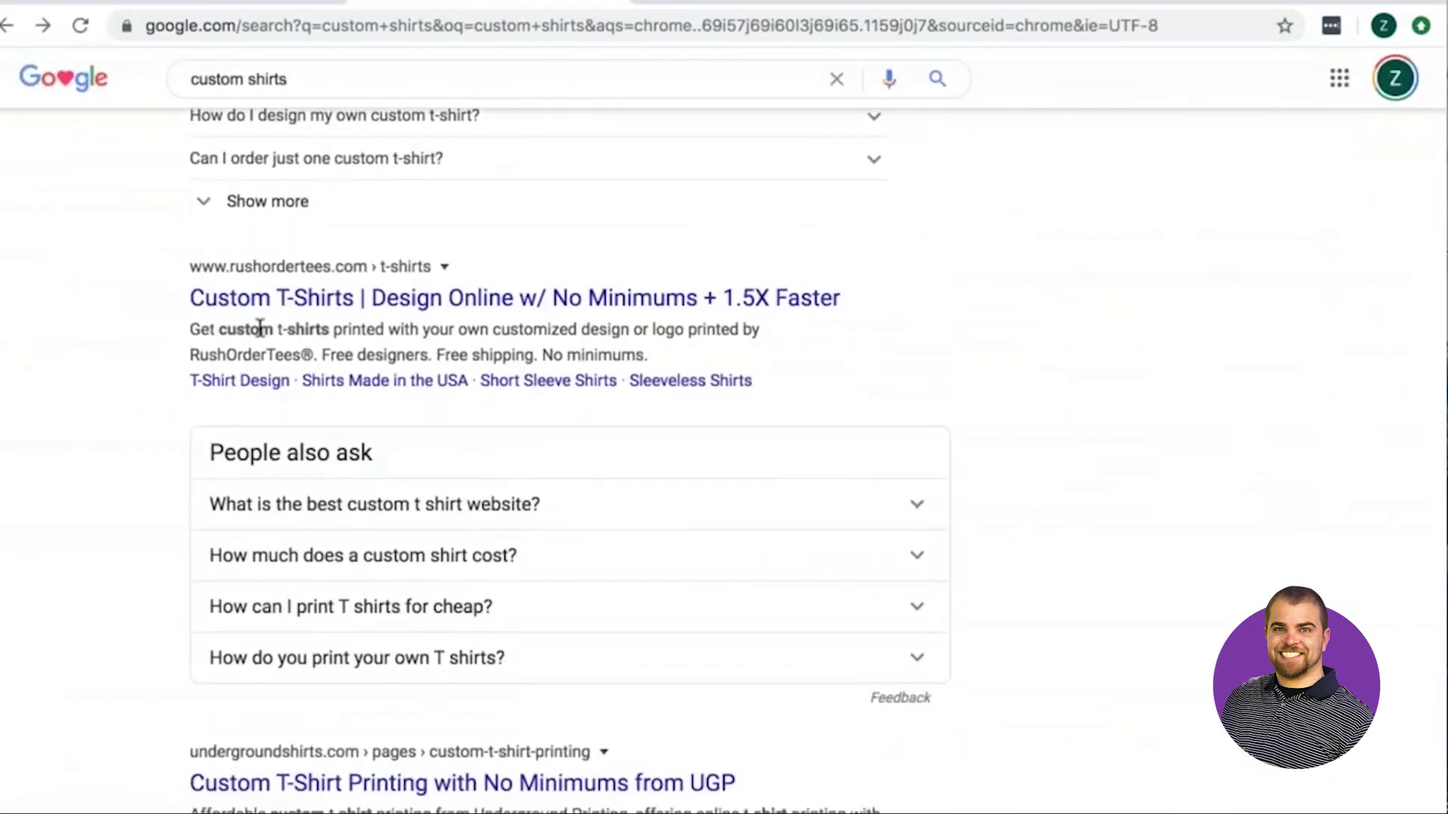
pyautogui.scroll(-5, 332, 329)
pyautogui.scroll(-2, 332, 329)
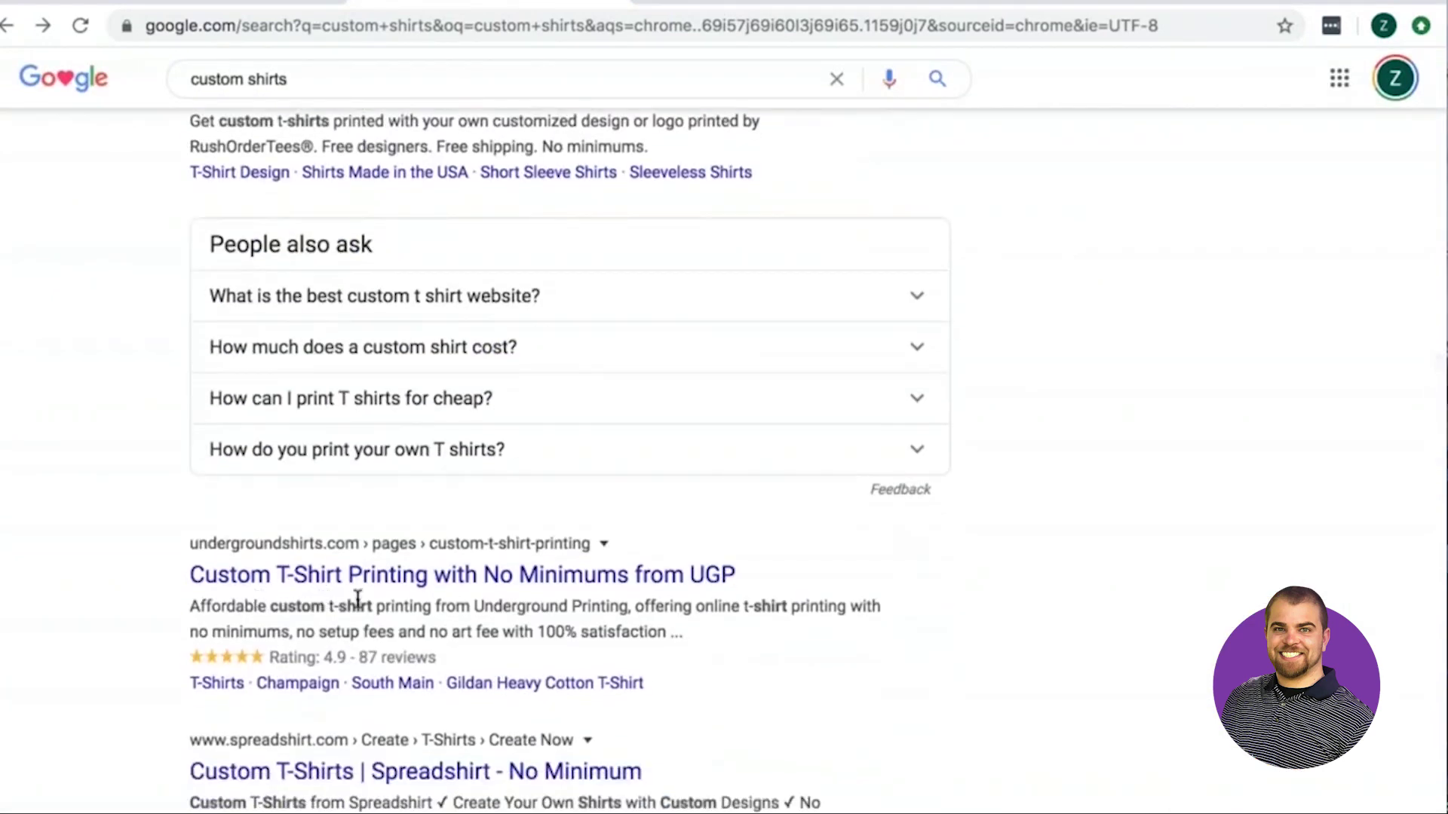
pyautogui.scroll(-1, 358, 598)
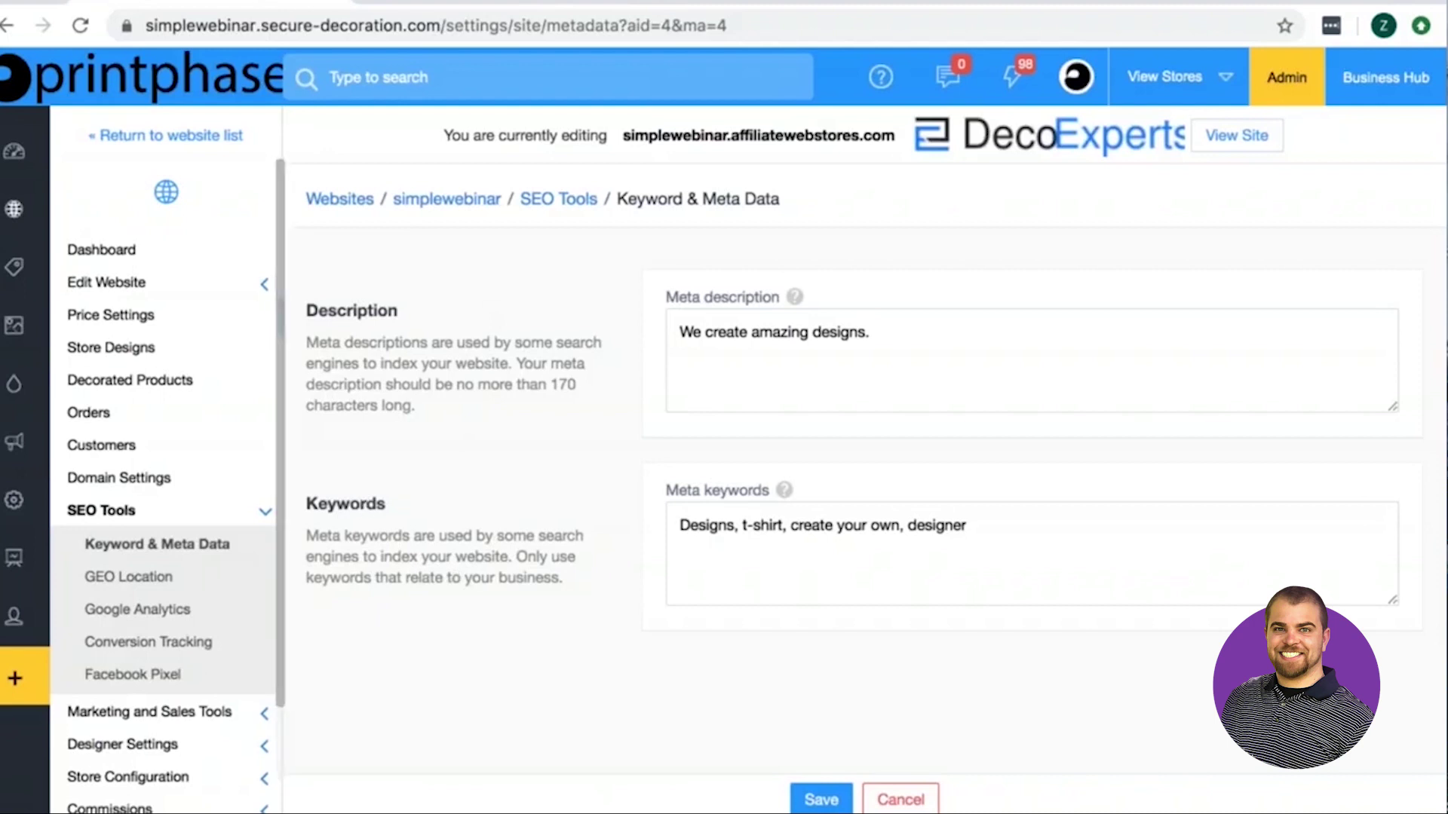
# Open the website page editor and bring up the meta tag settings of the Home page
pyautogui.click(188, 286)
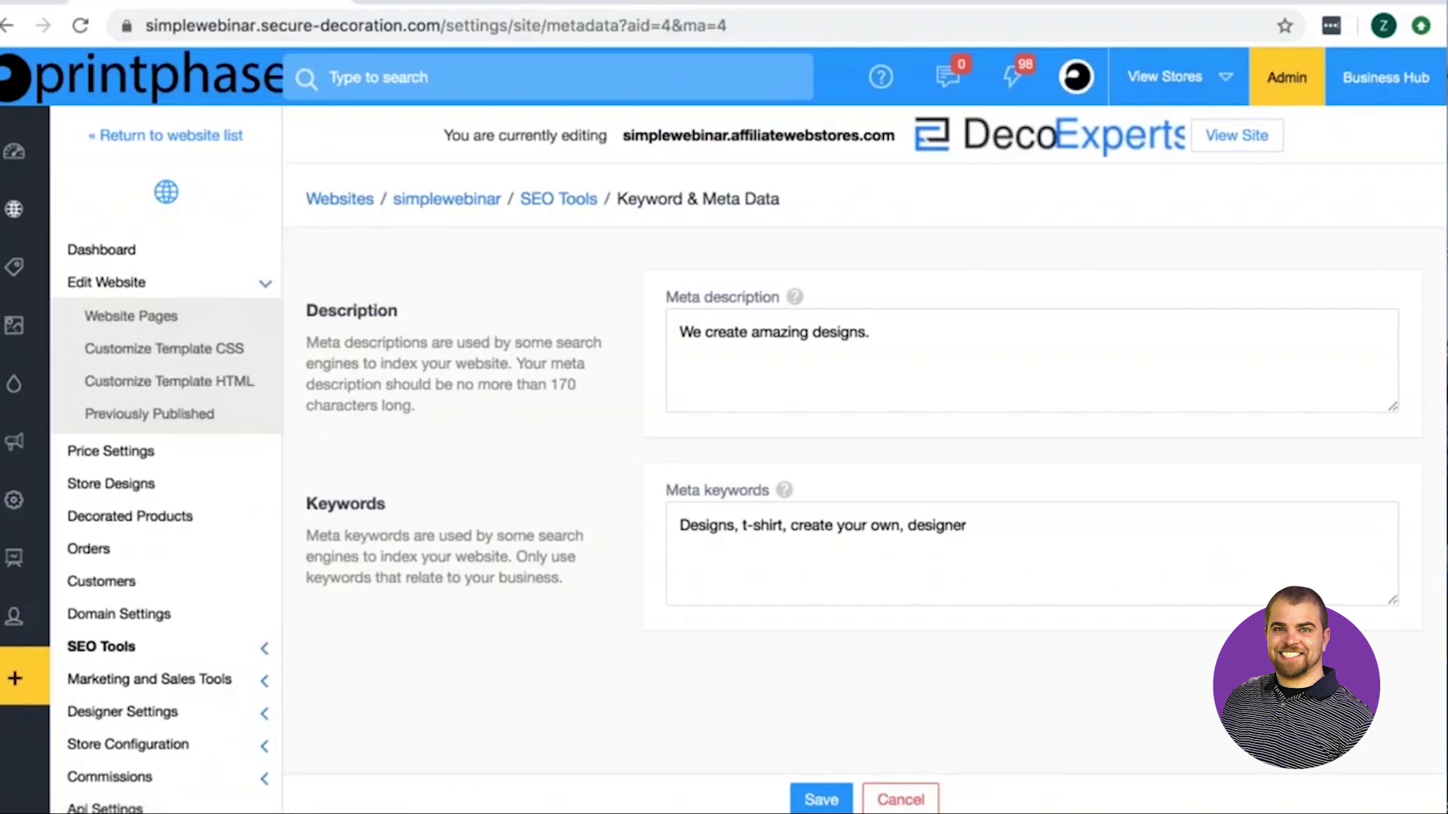
pyautogui.click(173, 317)
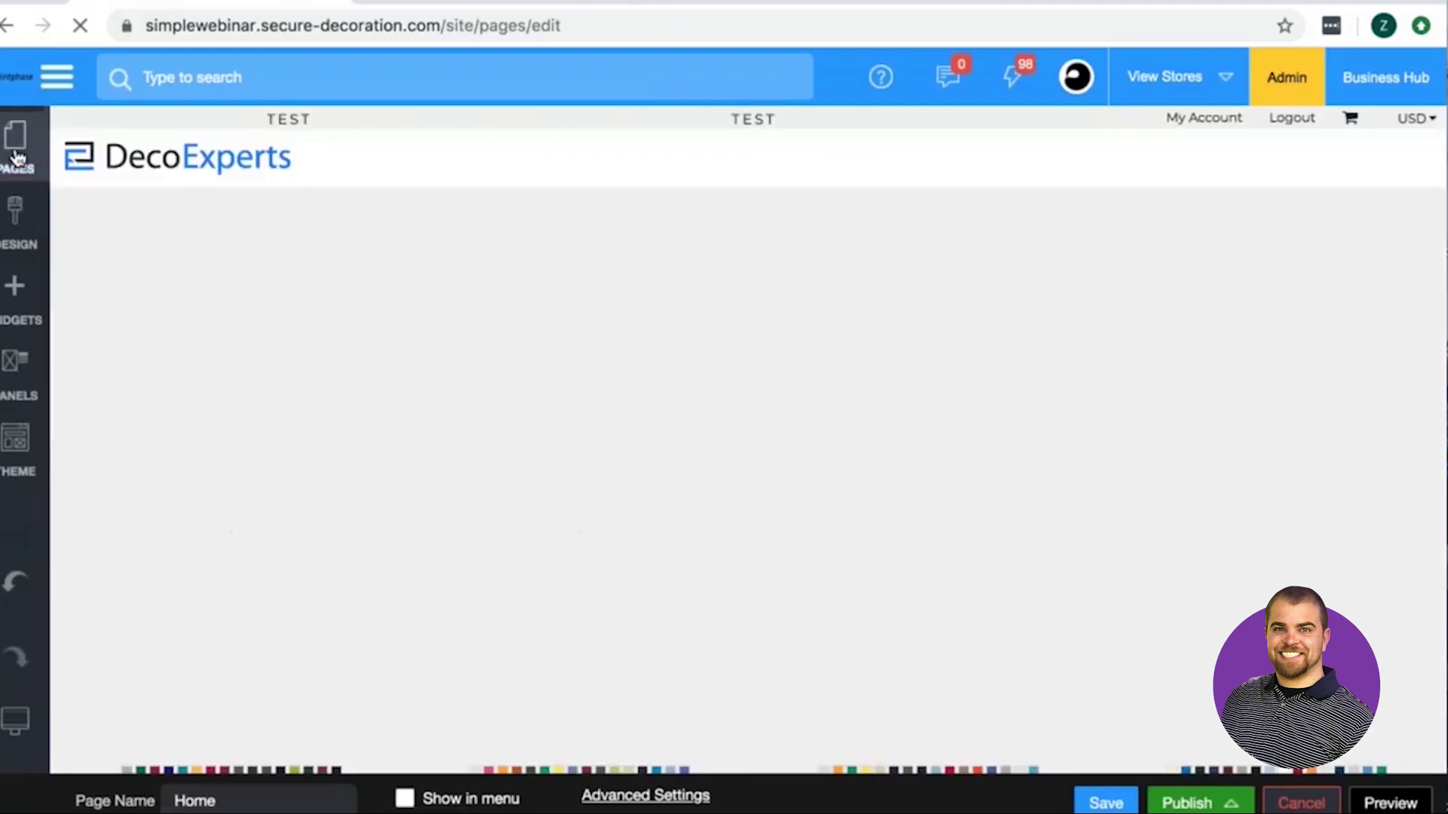
pyautogui.click(16, 159)
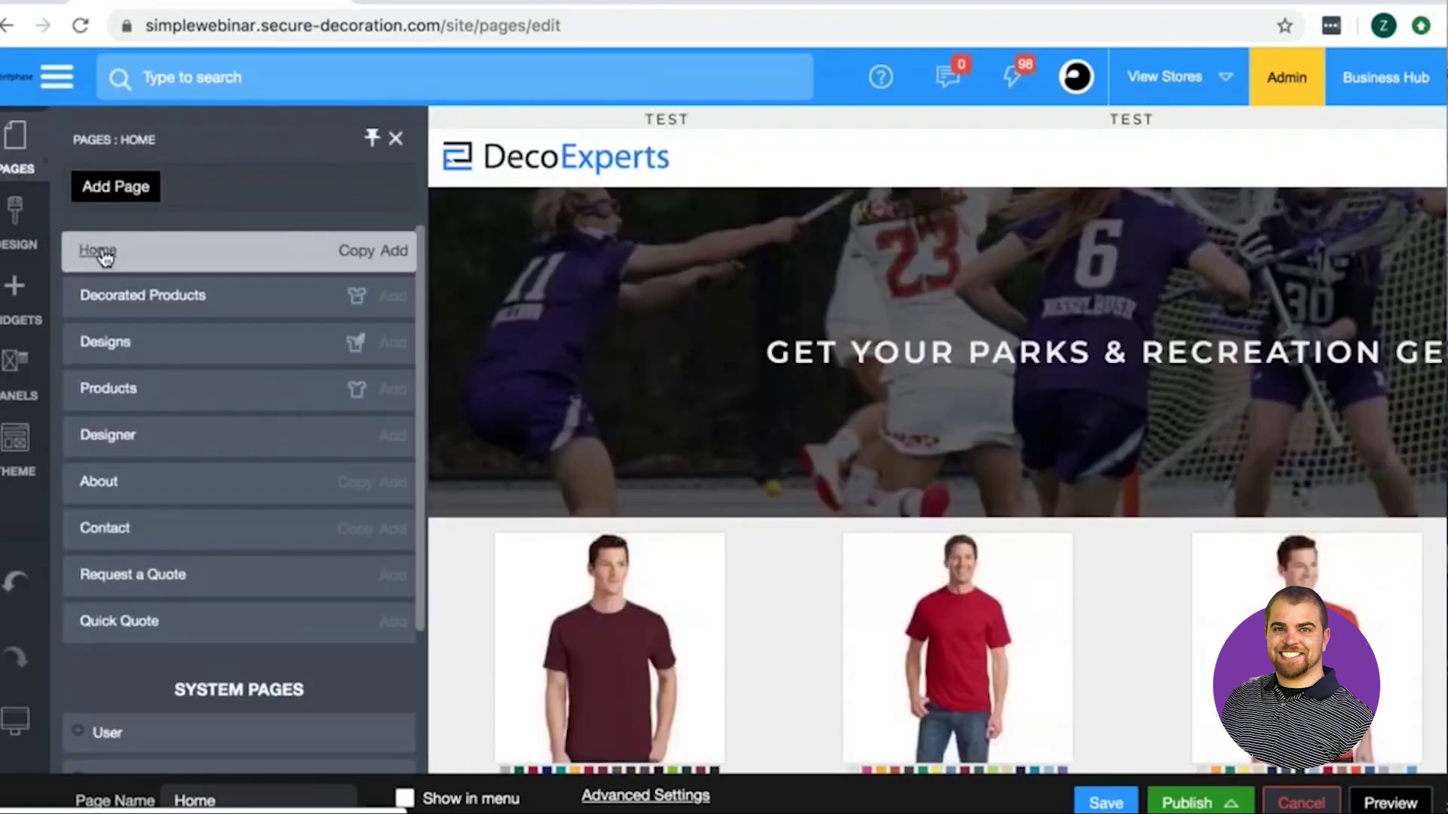
pyautogui.click(610, 801)
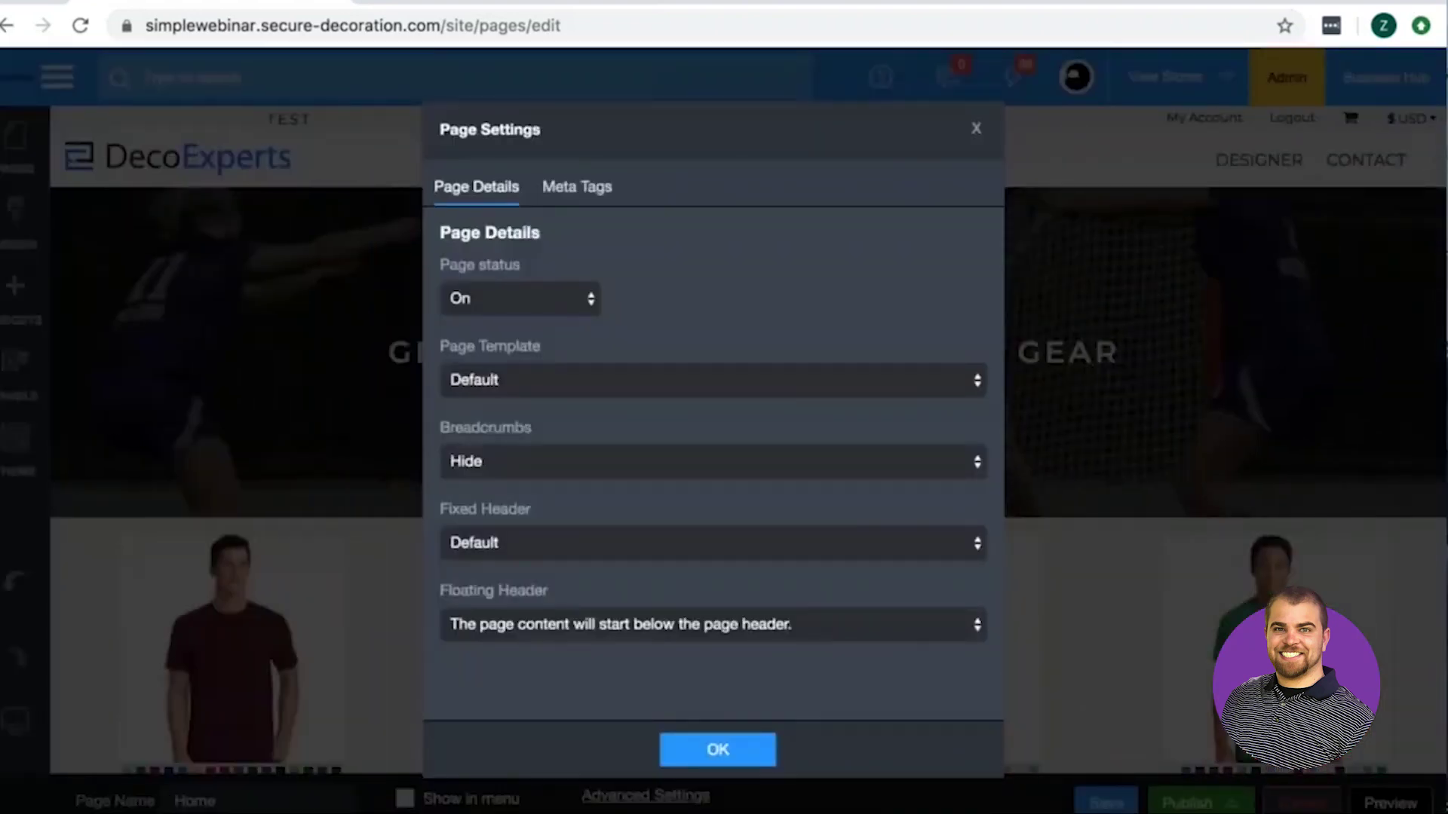
pyautogui.click(570, 186)
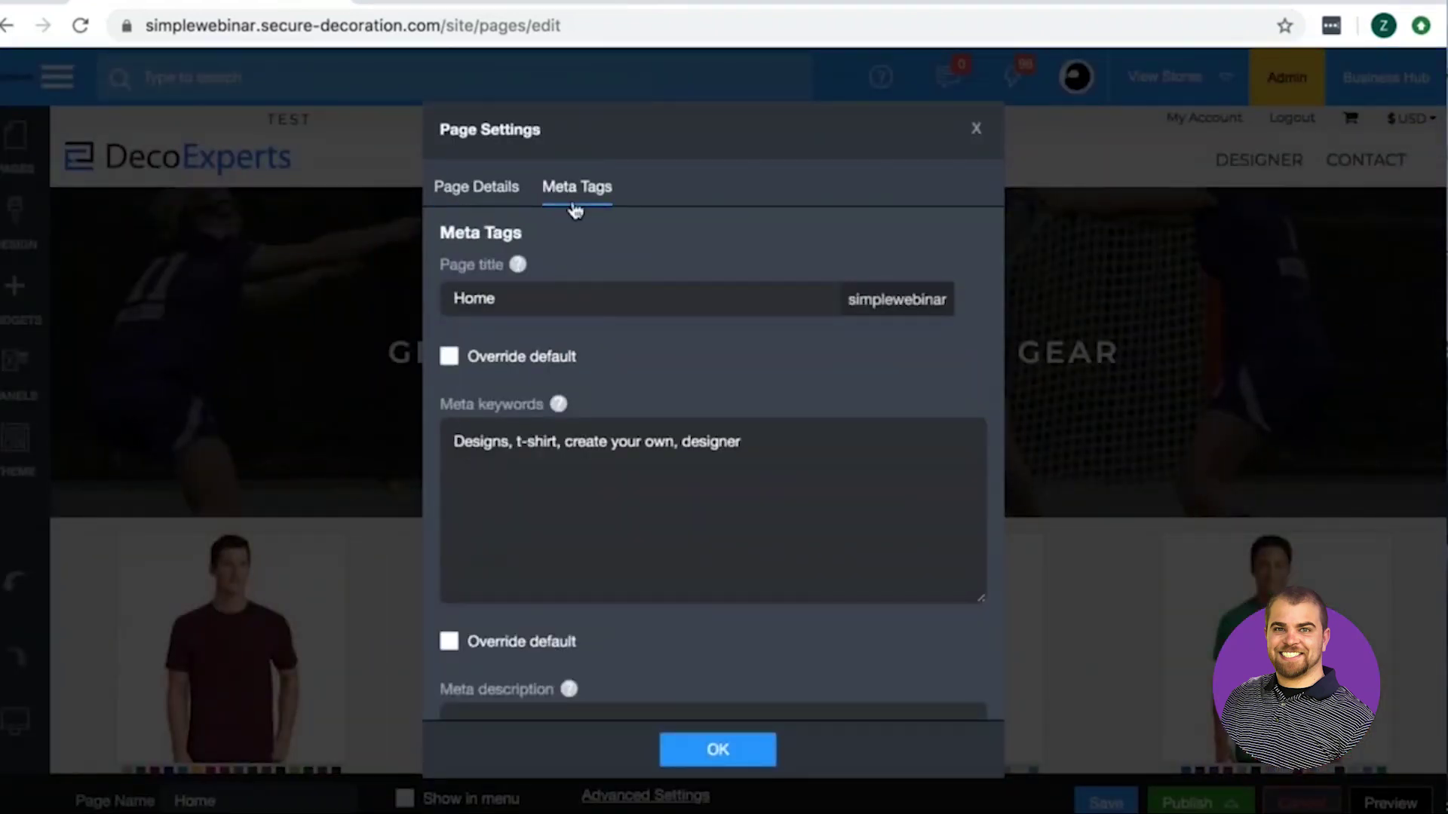
# Override the Home page's default meta description with "We offer custom t-shirts, sweatshirts, & more in columbus, Ohio."
pyautogui.scroll(-2, 576, 219)
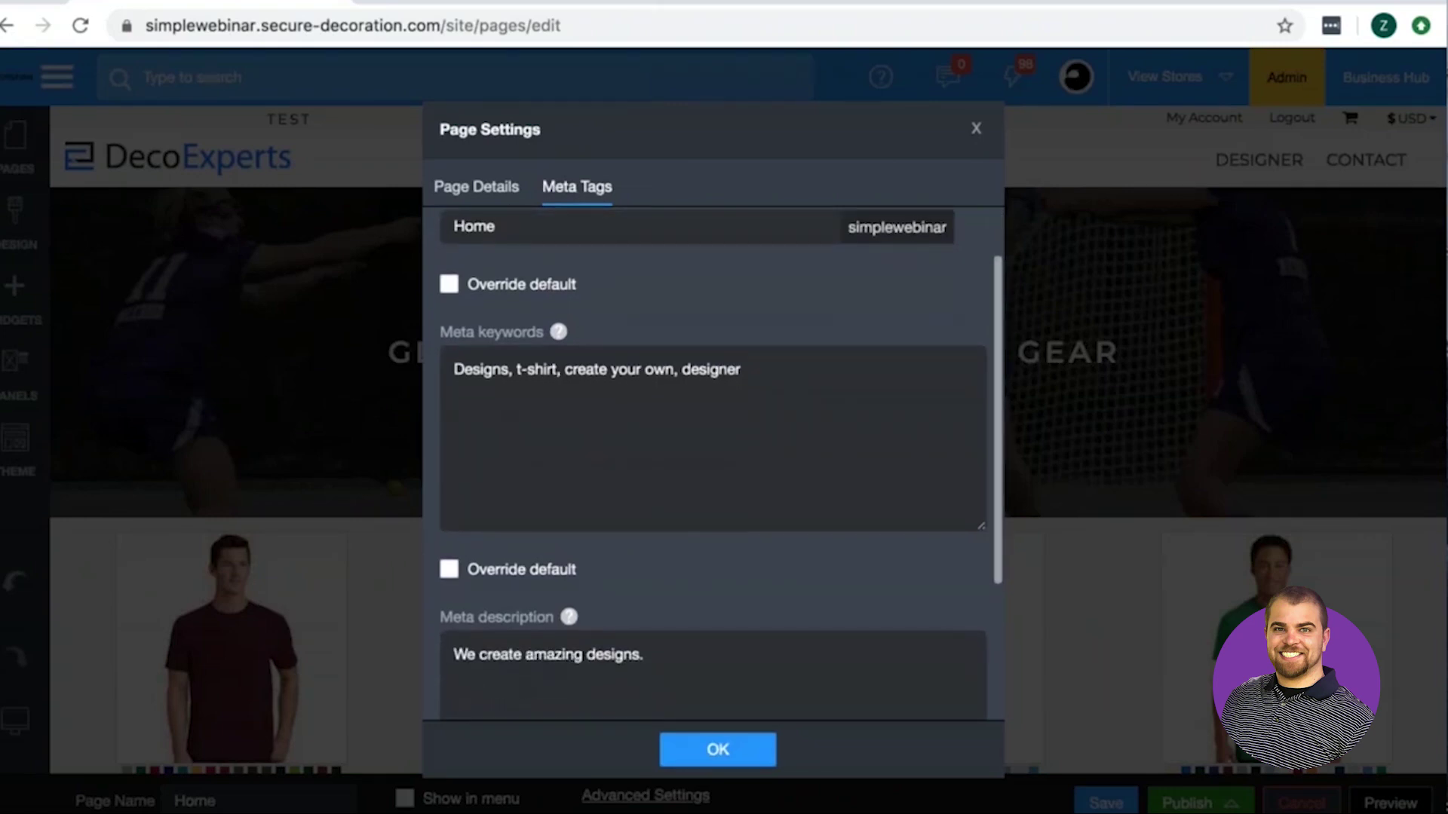
pyautogui.scroll(-4, 713, 453)
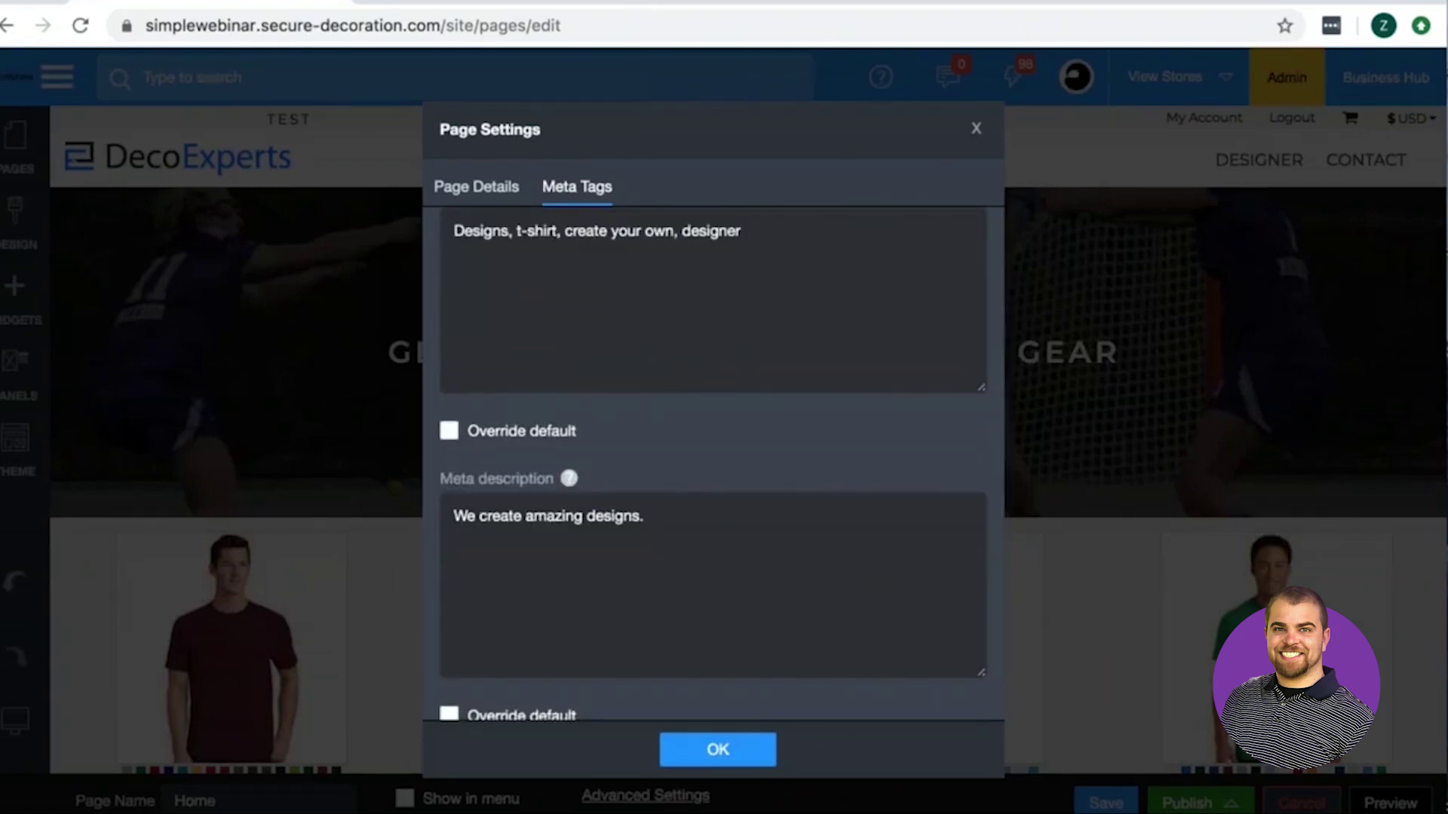
pyautogui.scroll(-1, 713, 452)
pyautogui.click(448, 673)
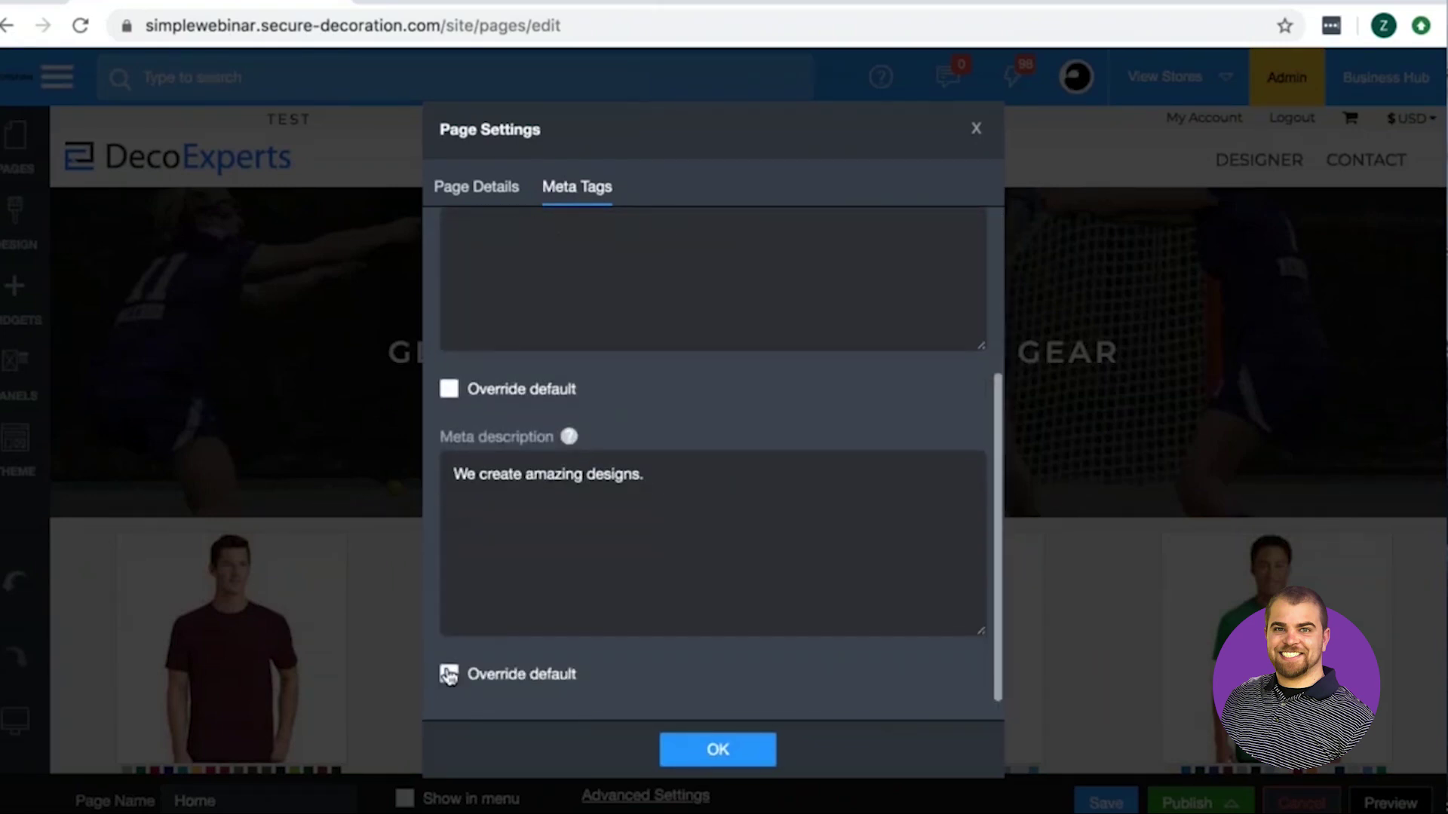
pyautogui.tripleClick(631, 483)
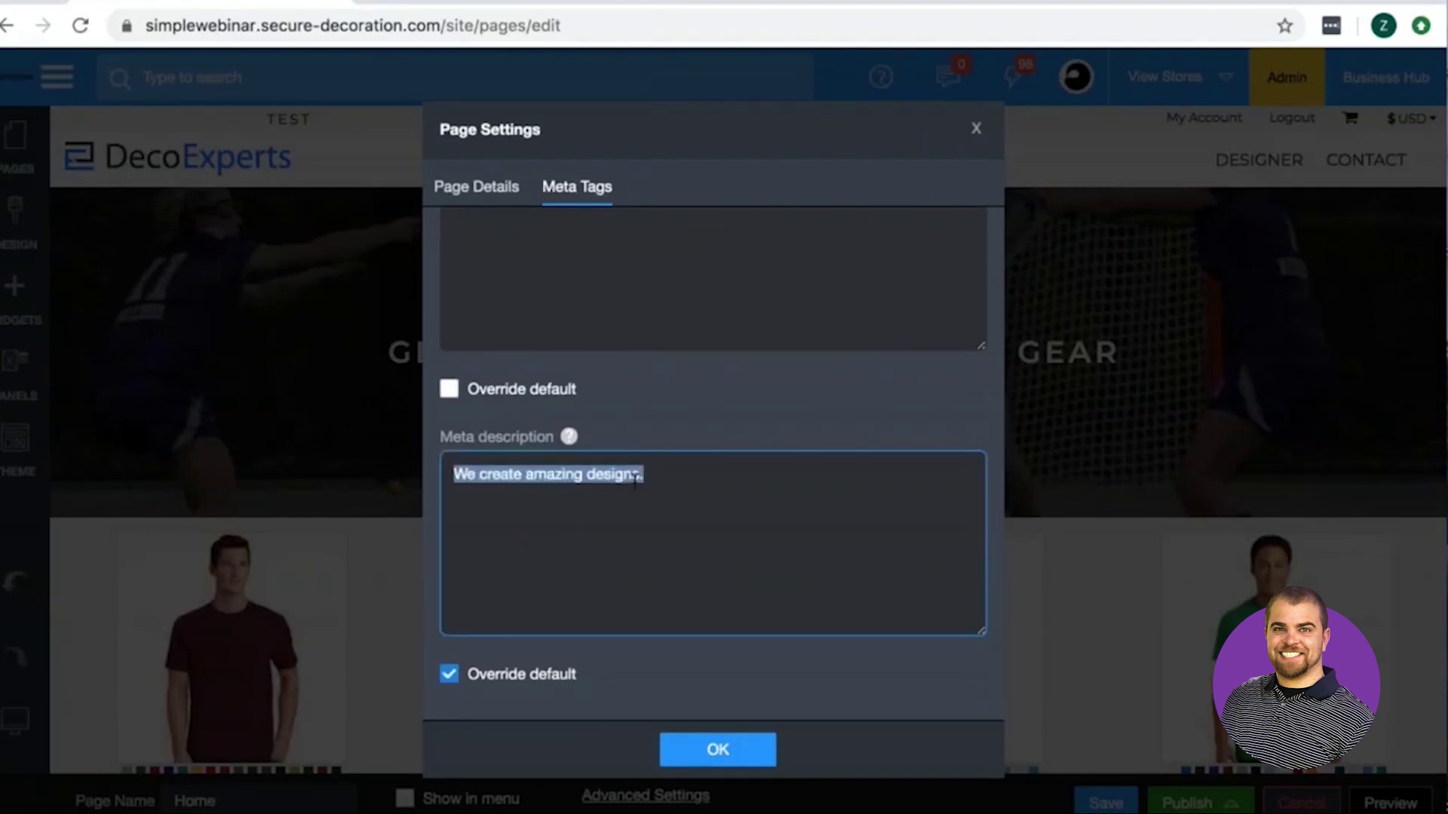
pyautogui.write('We offer ')
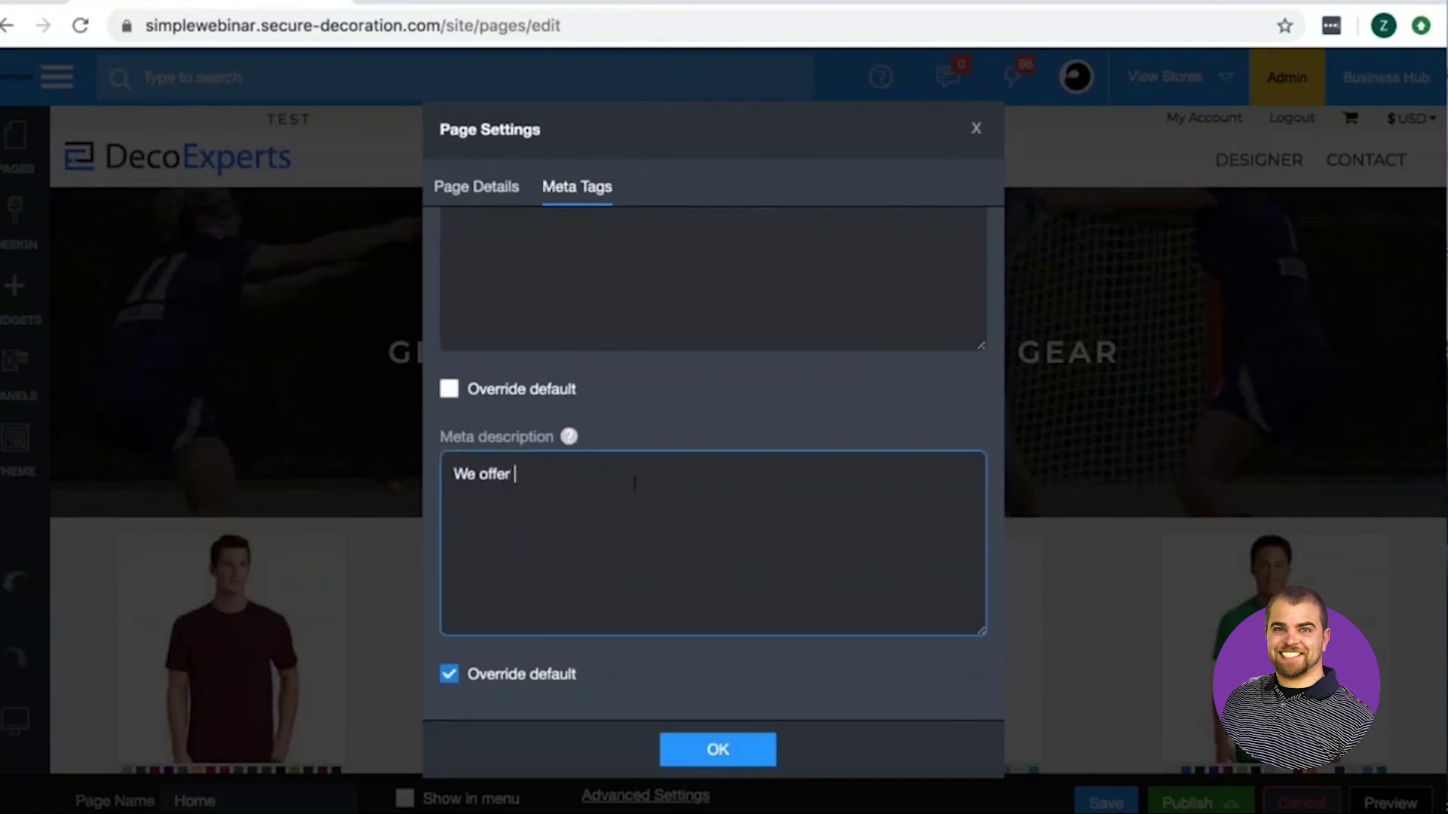
pyautogui.write('custom t-shirts, sweatshirts, & more in columbus, oh')
pyautogui.press('BackSpace')
pyautogui.press('BackSpace')
pyautogui.write('Ohio.')
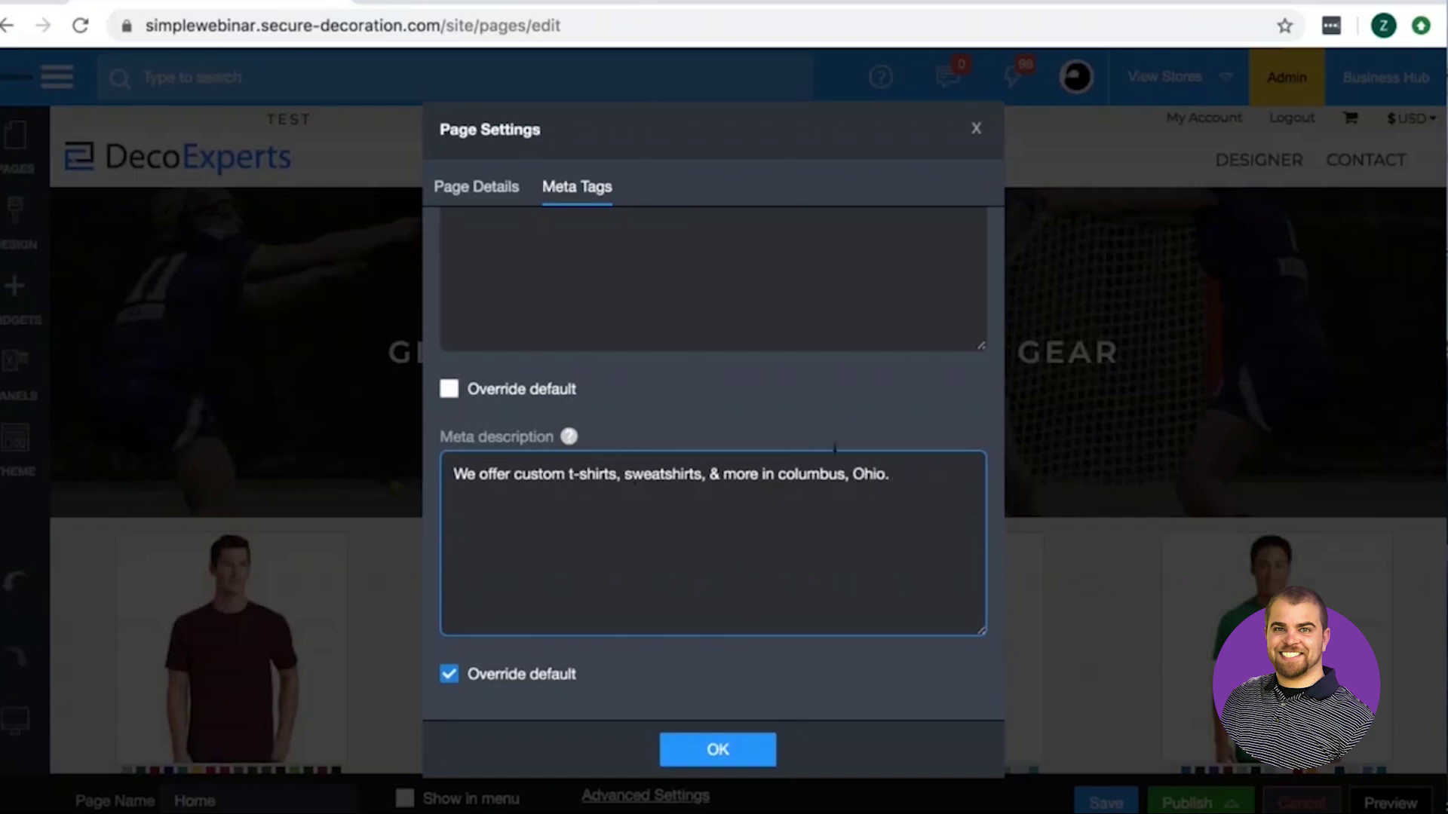
# Capitalize the city name Columbus in the meta description
pyautogui.click(786, 474)
pyautogui.press('BackSpace')
pyautogui.write('CW')
pyautogui.press('BackSpace')
# Add a second sentence to the meta description: "No minimum custom banners, posters, and apparel."
pyautogui.write('We')
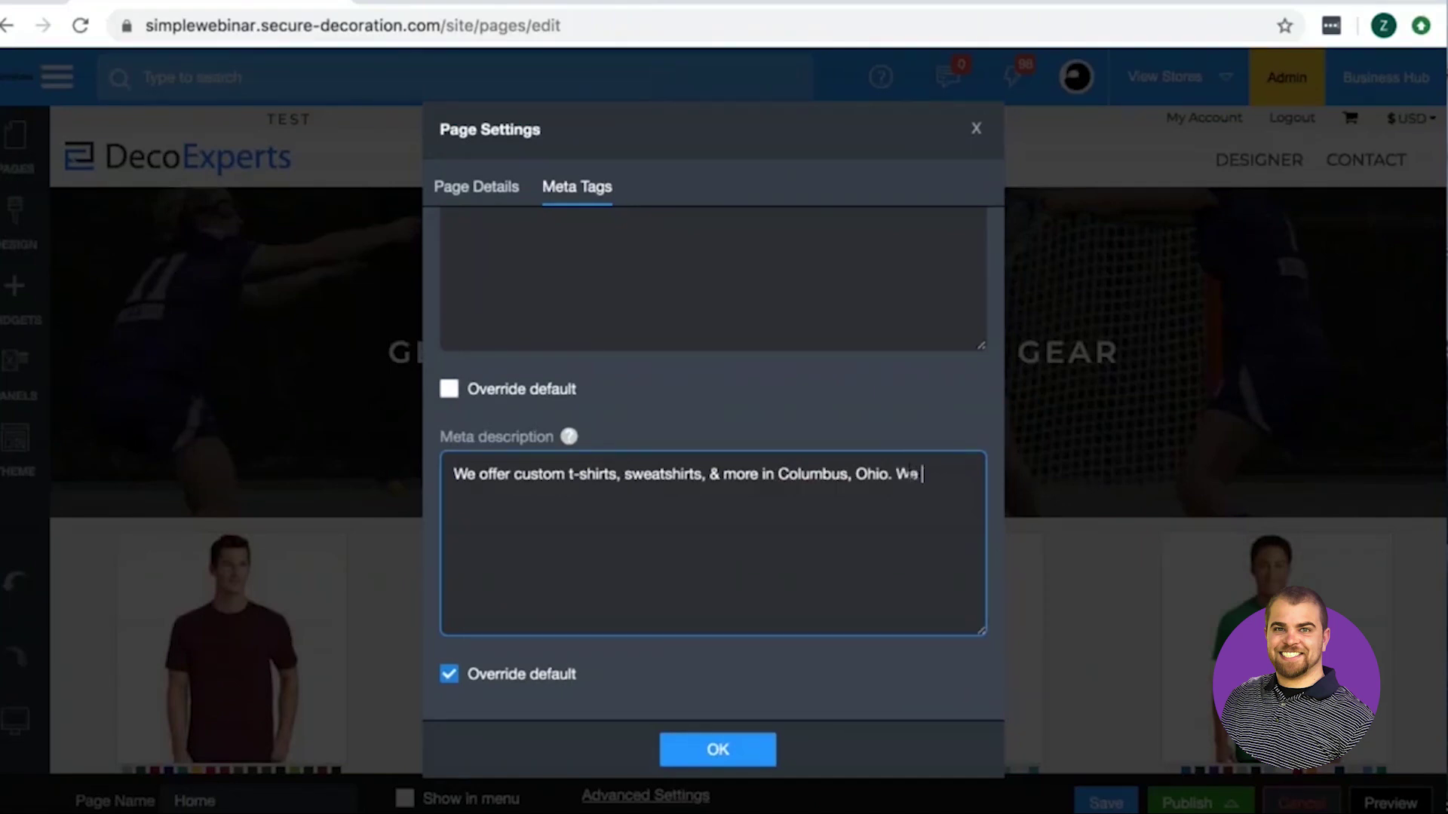
pyautogui.press('BackSpace')
pyautogui.press('BackSpace')
pyautogui.press('BackSpace')
pyautogui.write('No minimum cu')
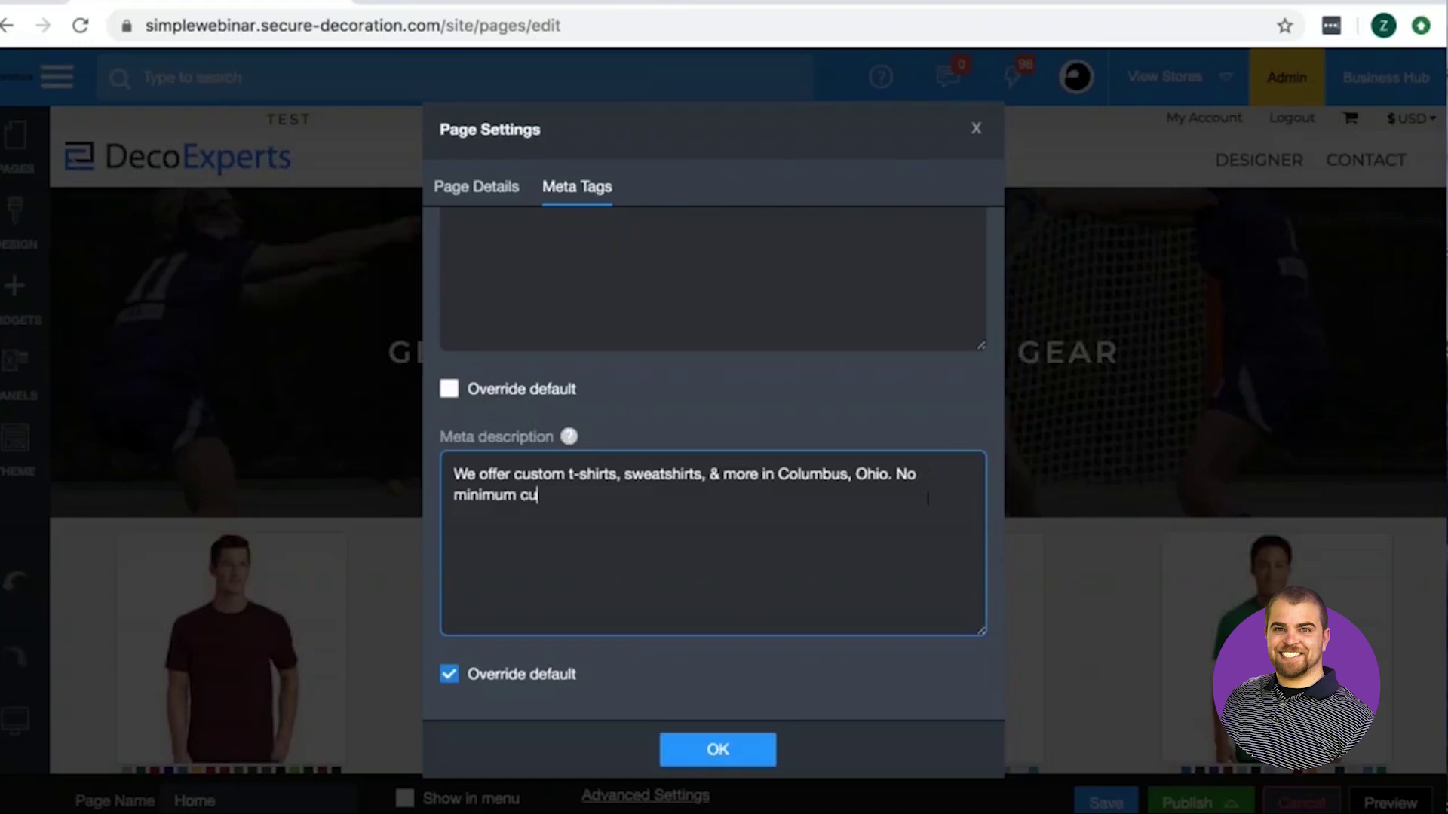
pyautogui.write('stom banners')
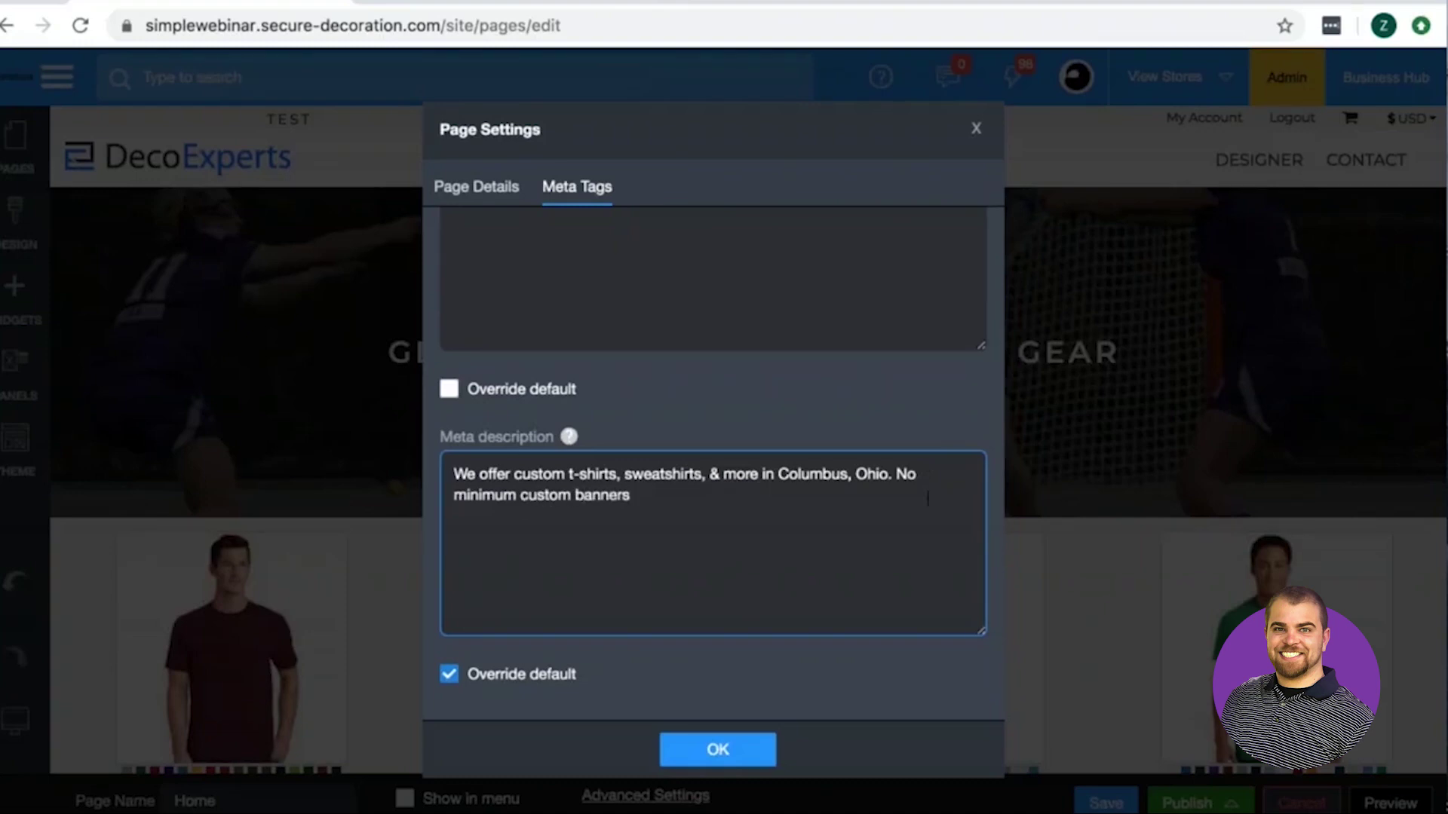
pyautogui.write(', posters, and p')
pyautogui.press('BackSpace')
pyautogui.write('apparel.')
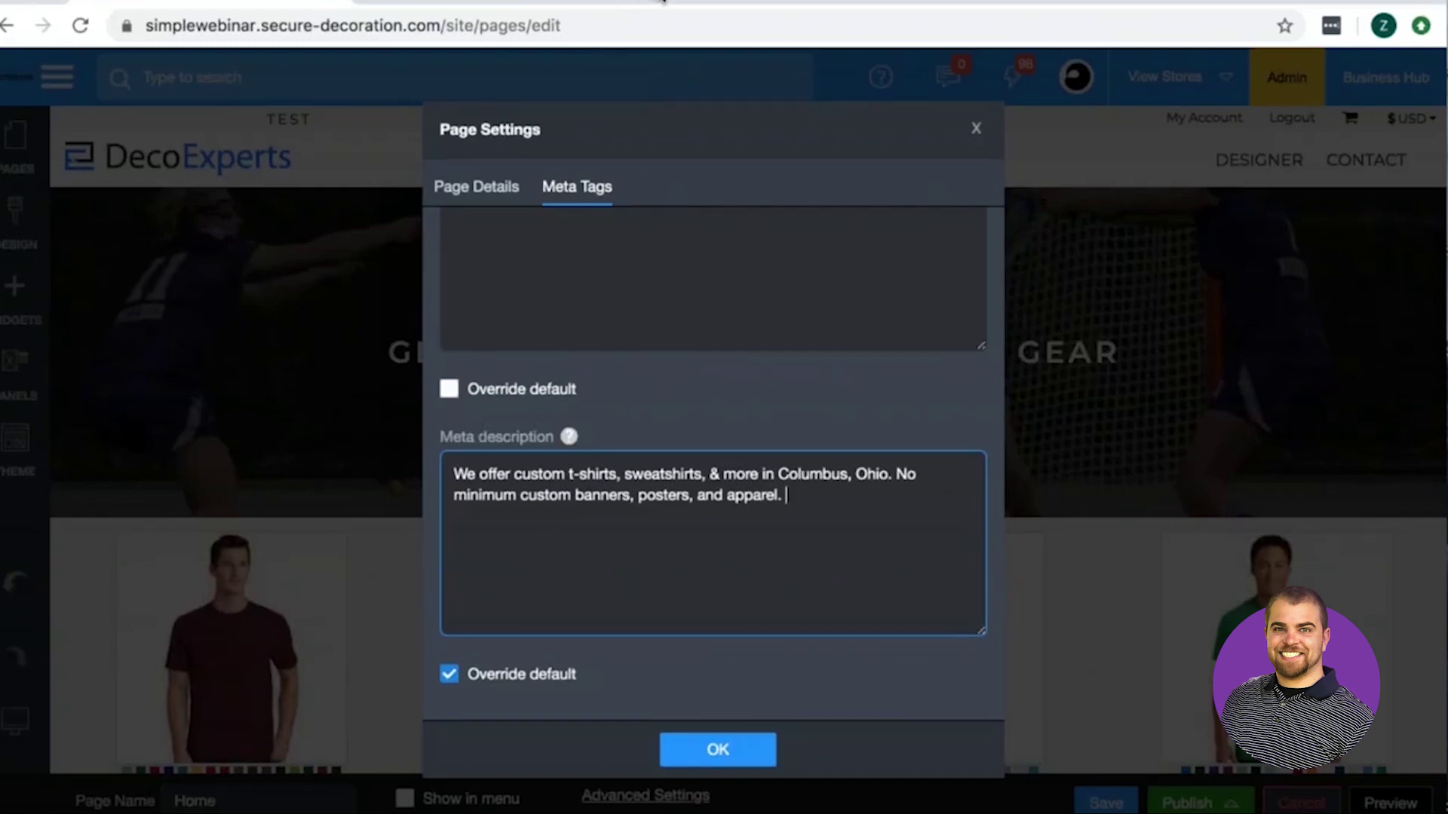
# Search Google for "how to write a meta description", skim the results, and return to the Home page's meta tags
pyautogui.click(661, 2)
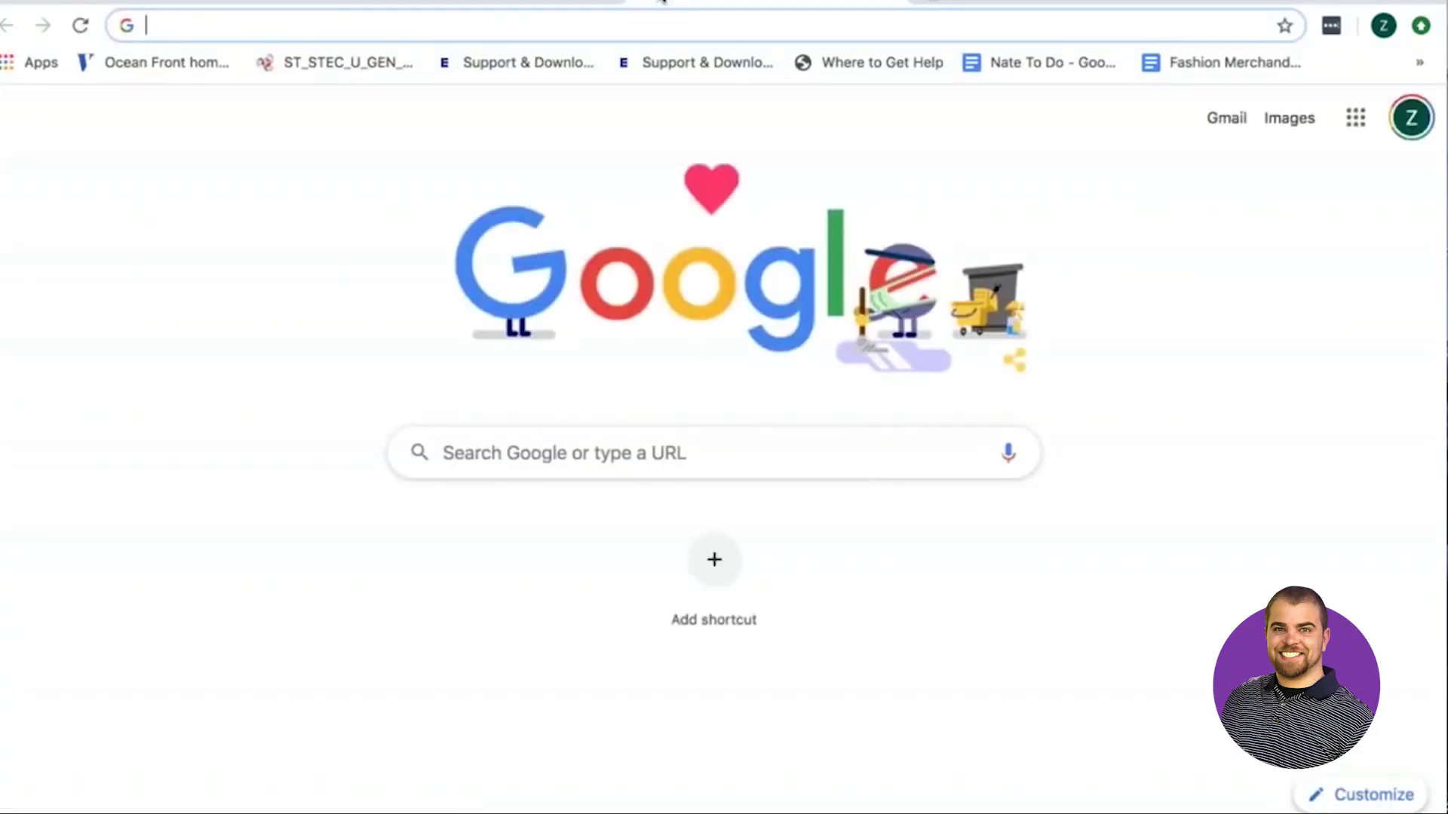
pyautogui.write('ho')
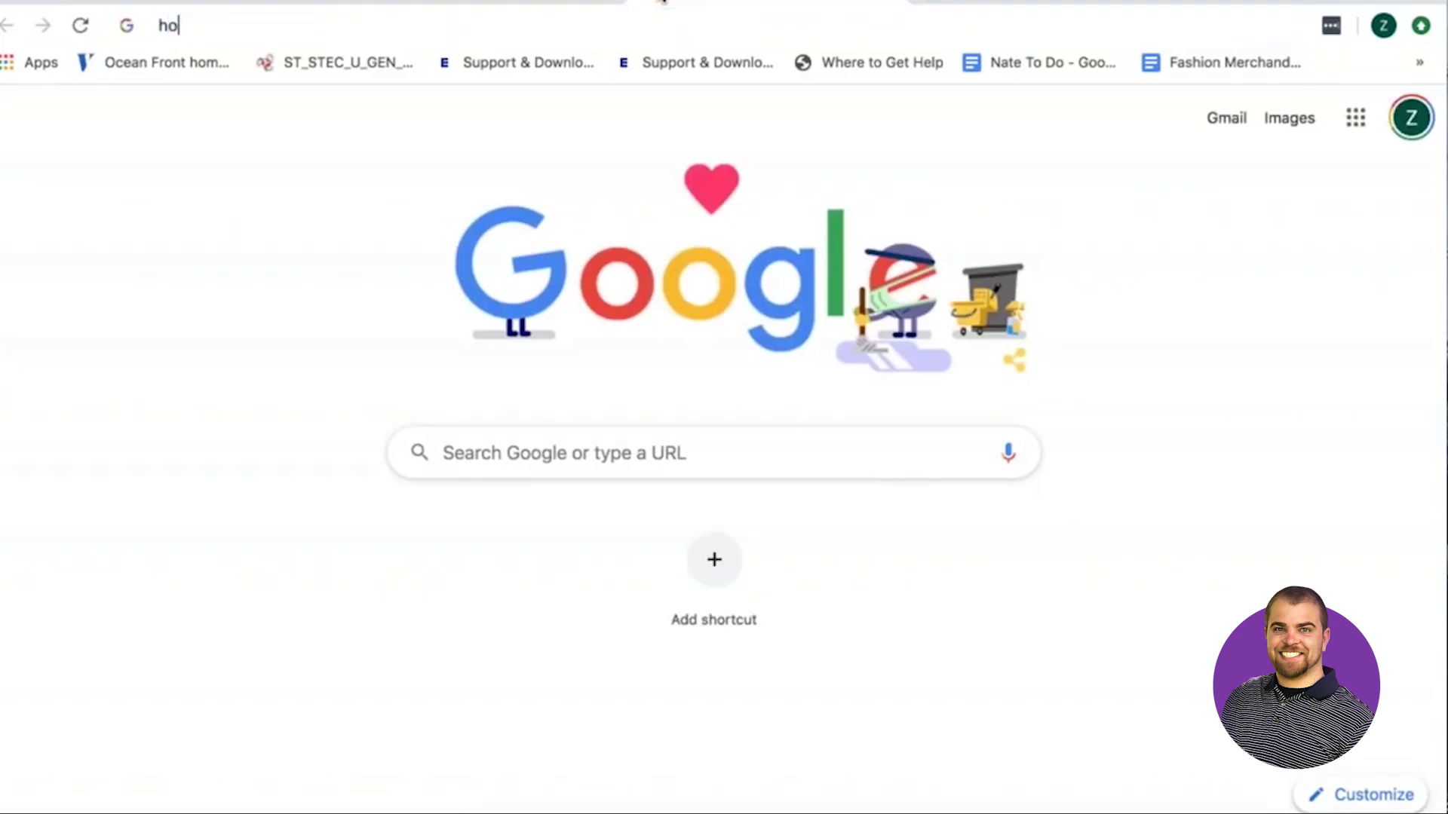
pyautogui.write('w to write a meta')
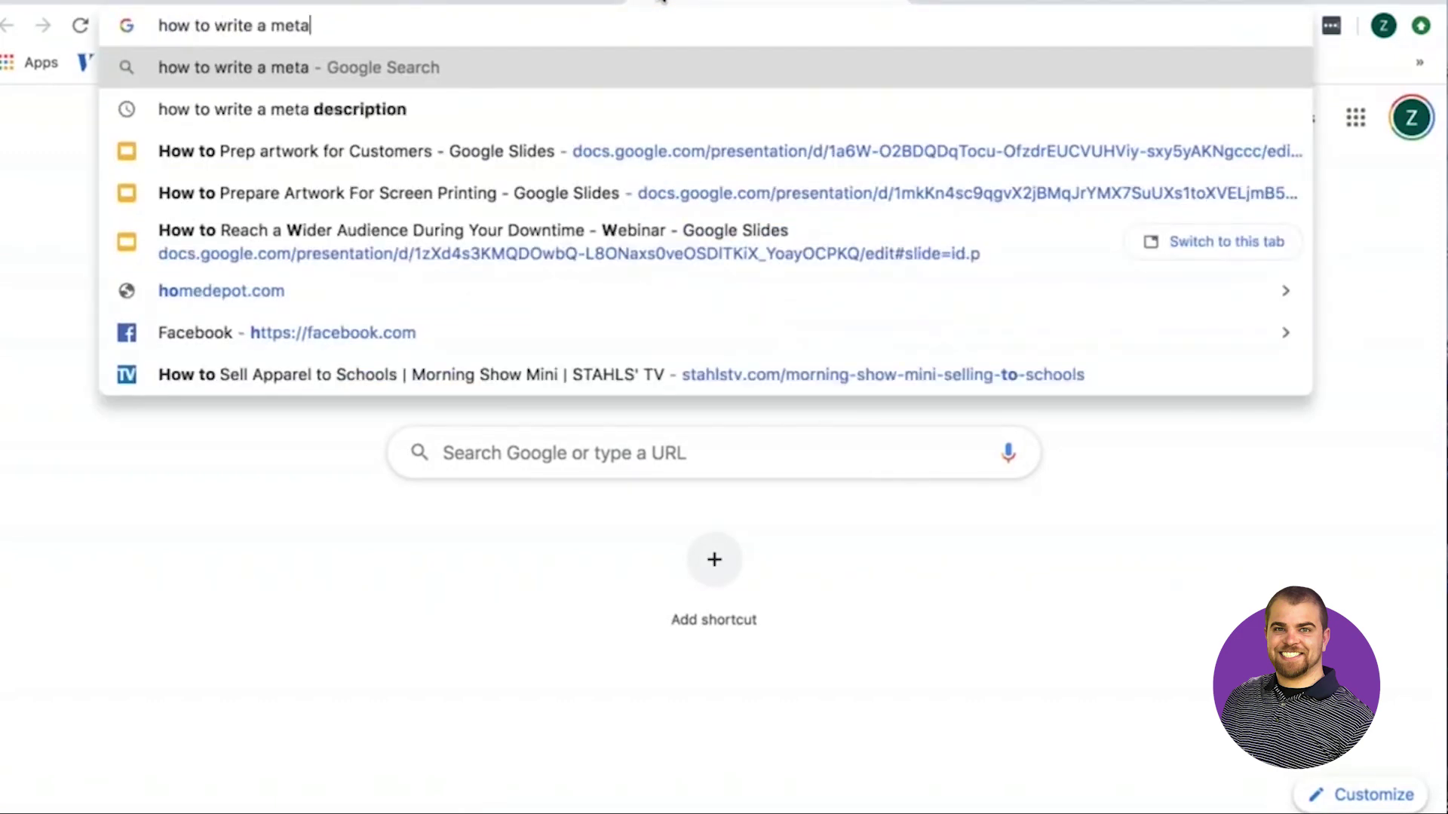
pyautogui.write(' description')
pyautogui.press('Return')
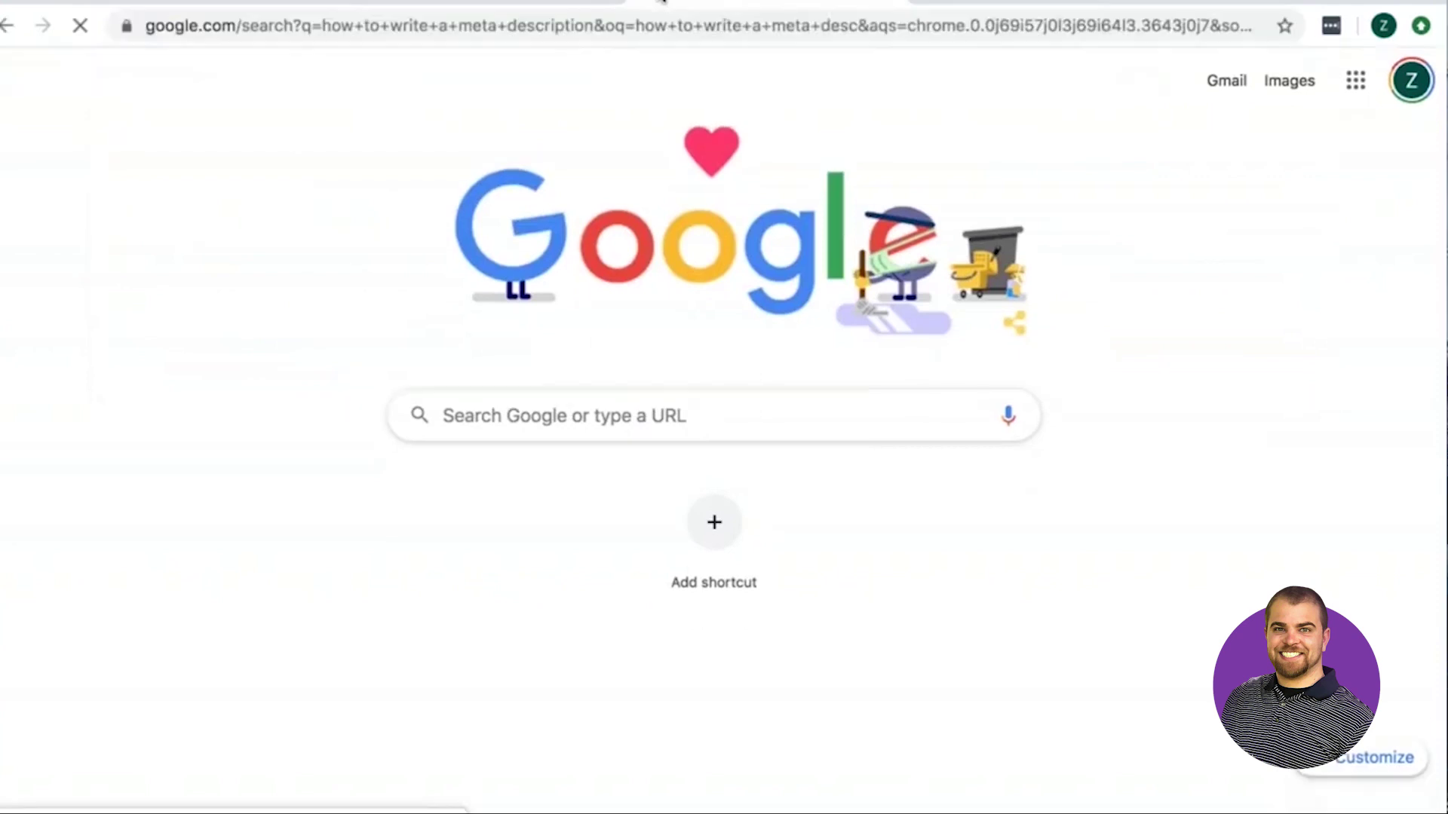
pyautogui.scroll(-8, 724, 460)
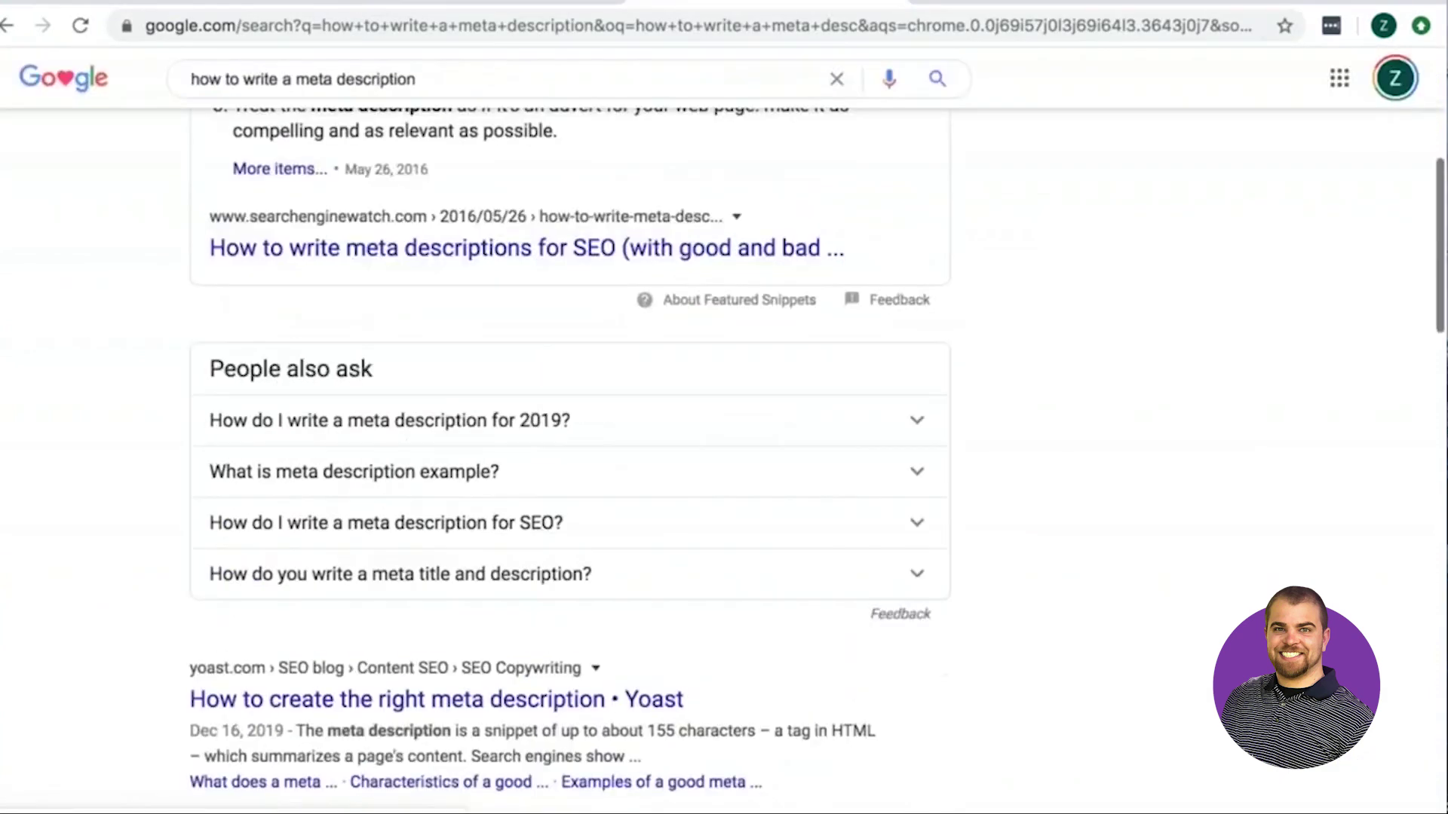
pyautogui.scroll(-2, 724, 460)
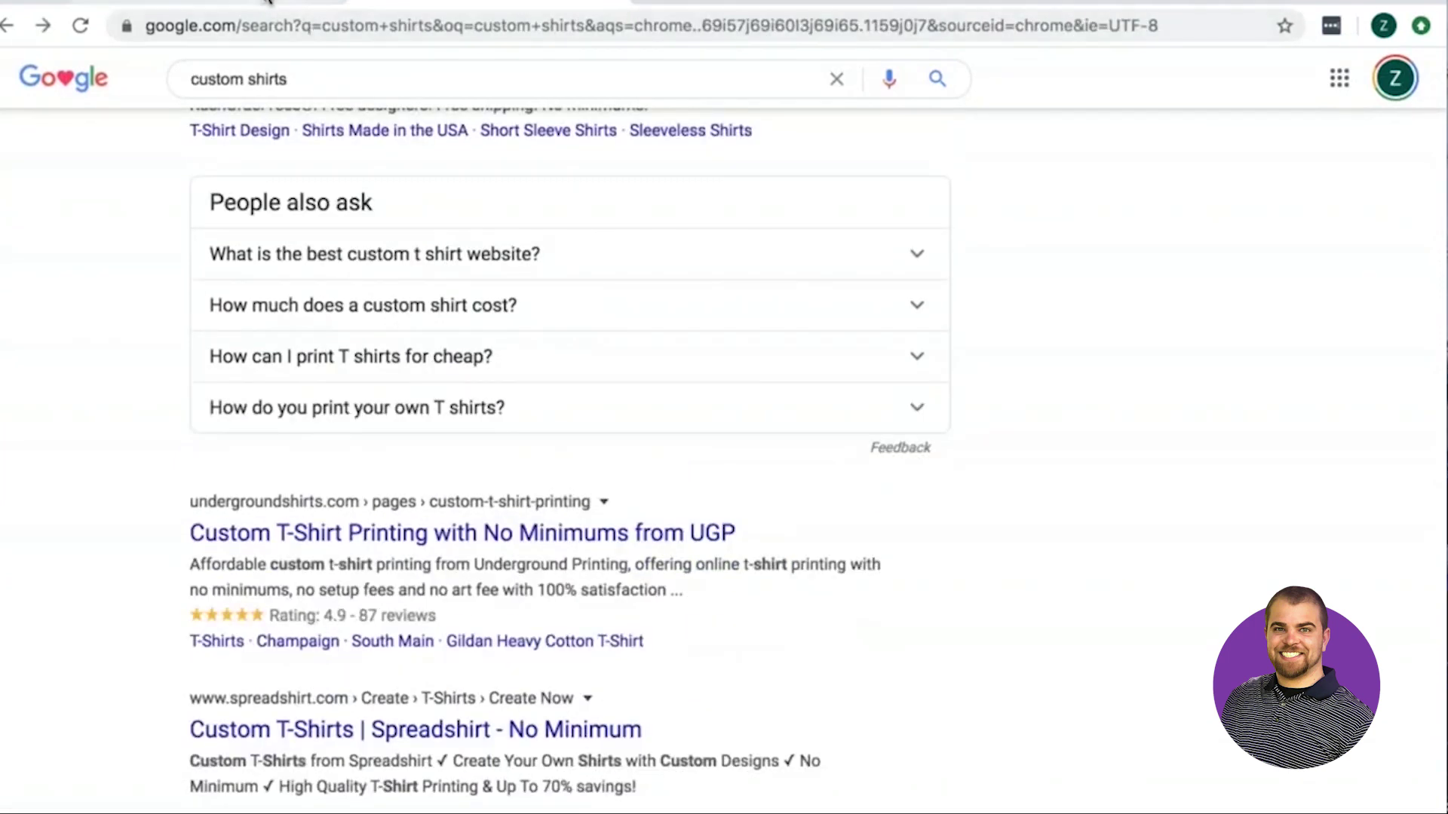
pyautogui.click(265, 2)
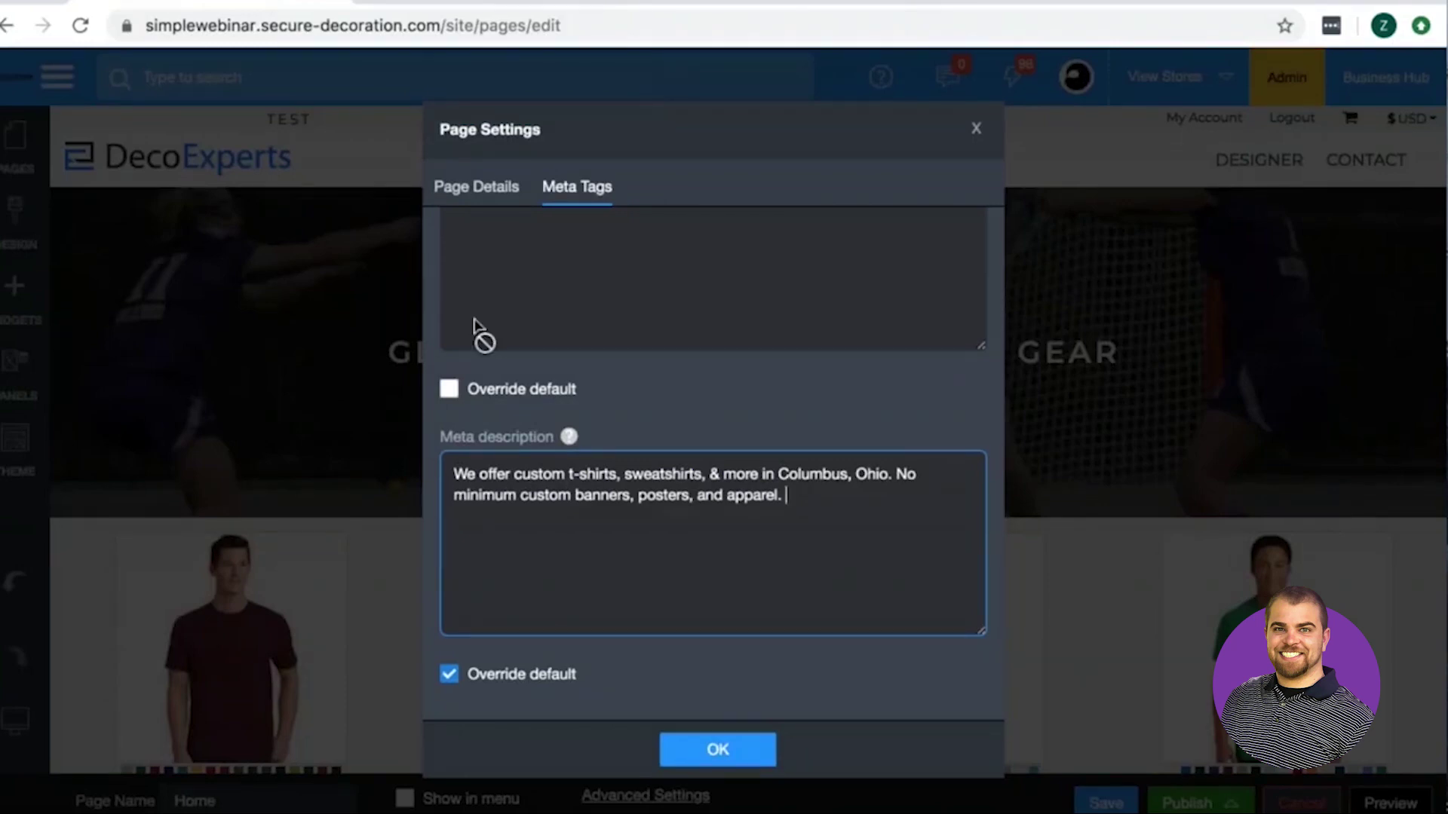
pyautogui.scroll(-1, 637, 512)
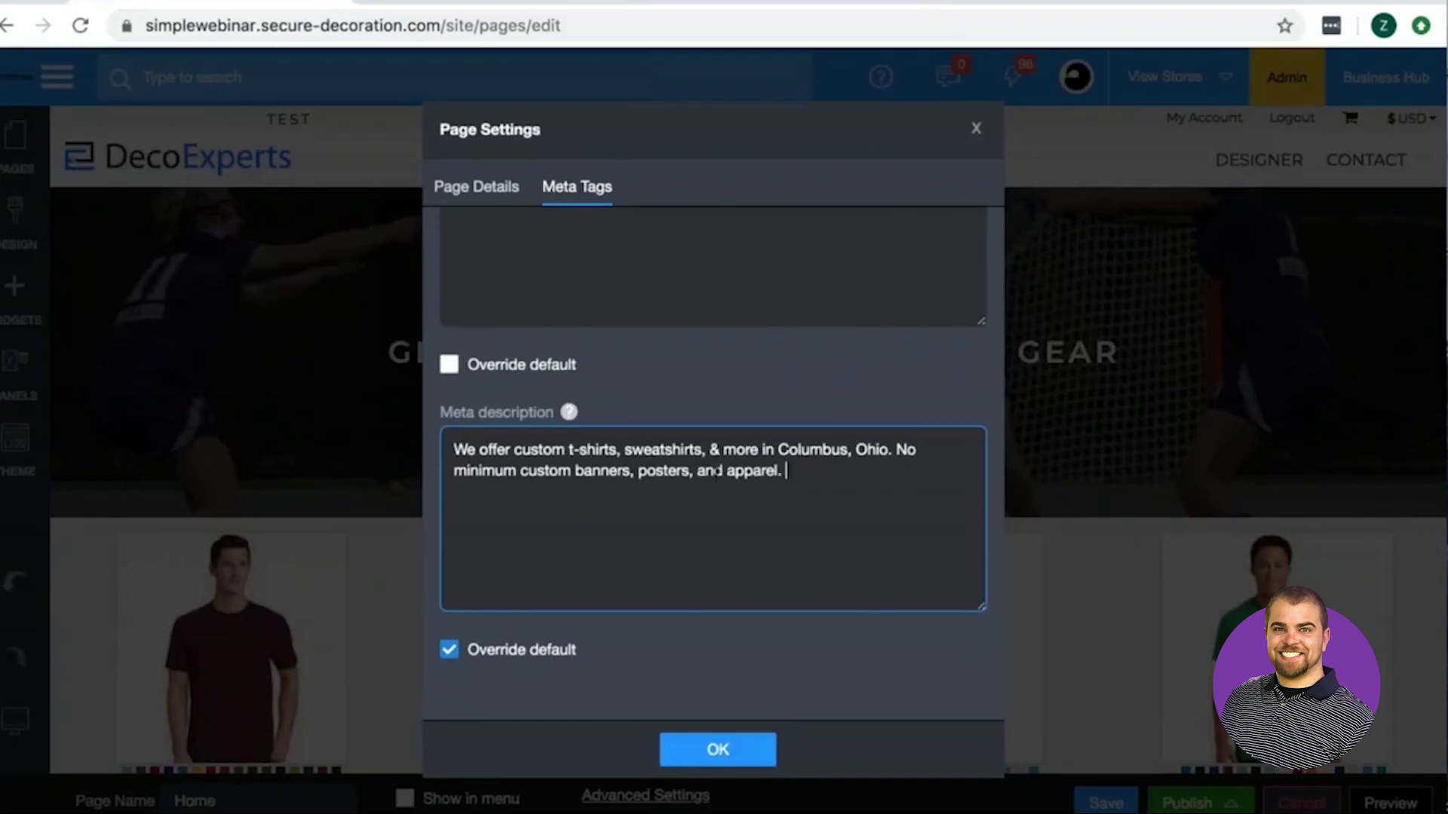
# Open Google Drive in a new browser tab and start a new Google Sheets spreadsheet
pyautogui.press('super+t')
pyautogui.write('google')
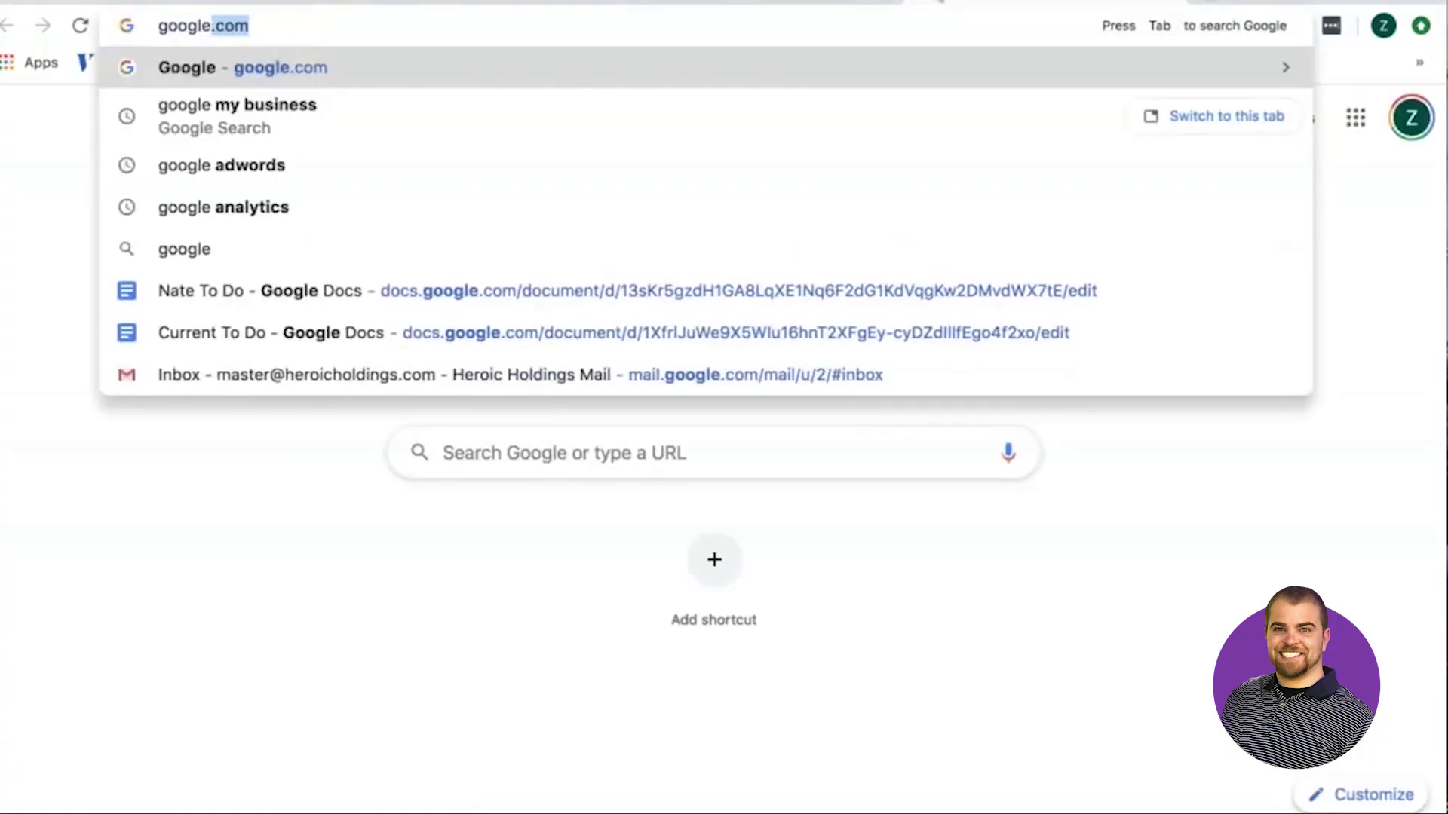
pyautogui.press('BackSpace')
pyautogui.press('BackSpace')
pyautogui.press('BackSpace')
pyautogui.press('BackSpace')
pyautogui.press('BackSpace')
pyautogui.press('BackSpace')
pyautogui.press('BackSpace')
pyautogui.write('d')
pyautogui.press('Return')
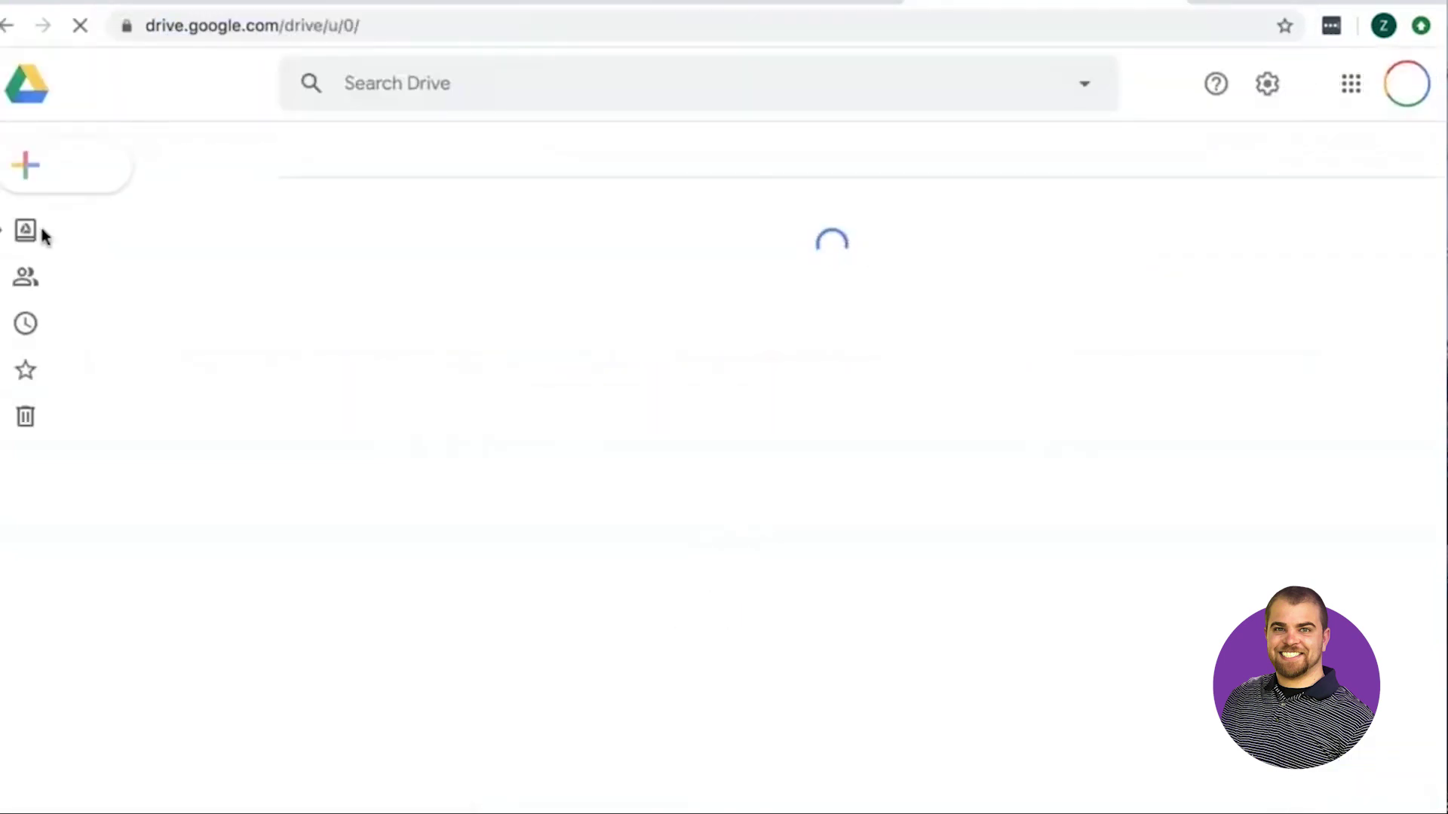
pyautogui.click(43, 166)
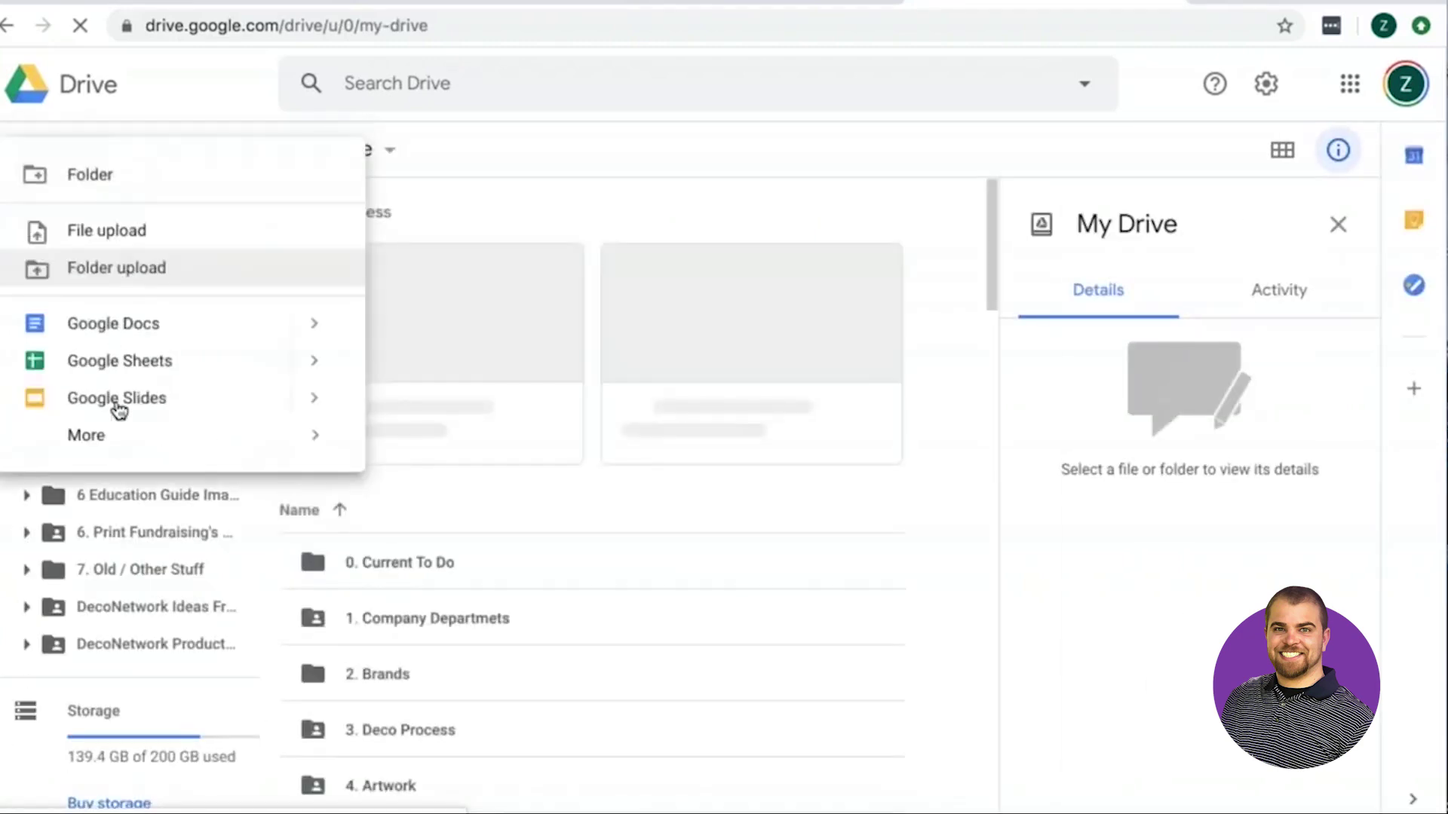
pyautogui.click(151, 360)
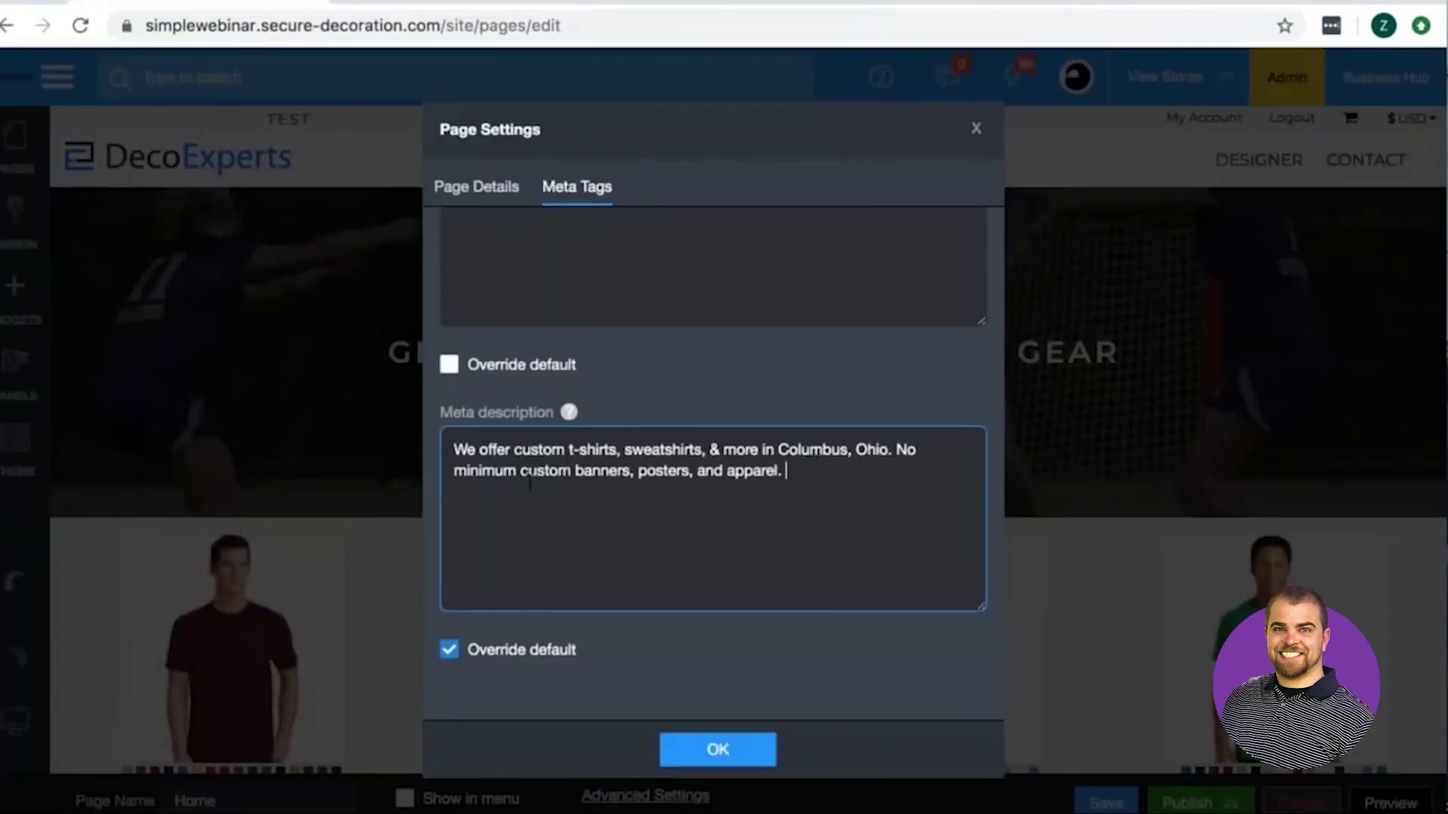
# Accept the Home page's settings and open the website's page list
pyautogui.click(725, 750)
pyautogui.click(13, 154)
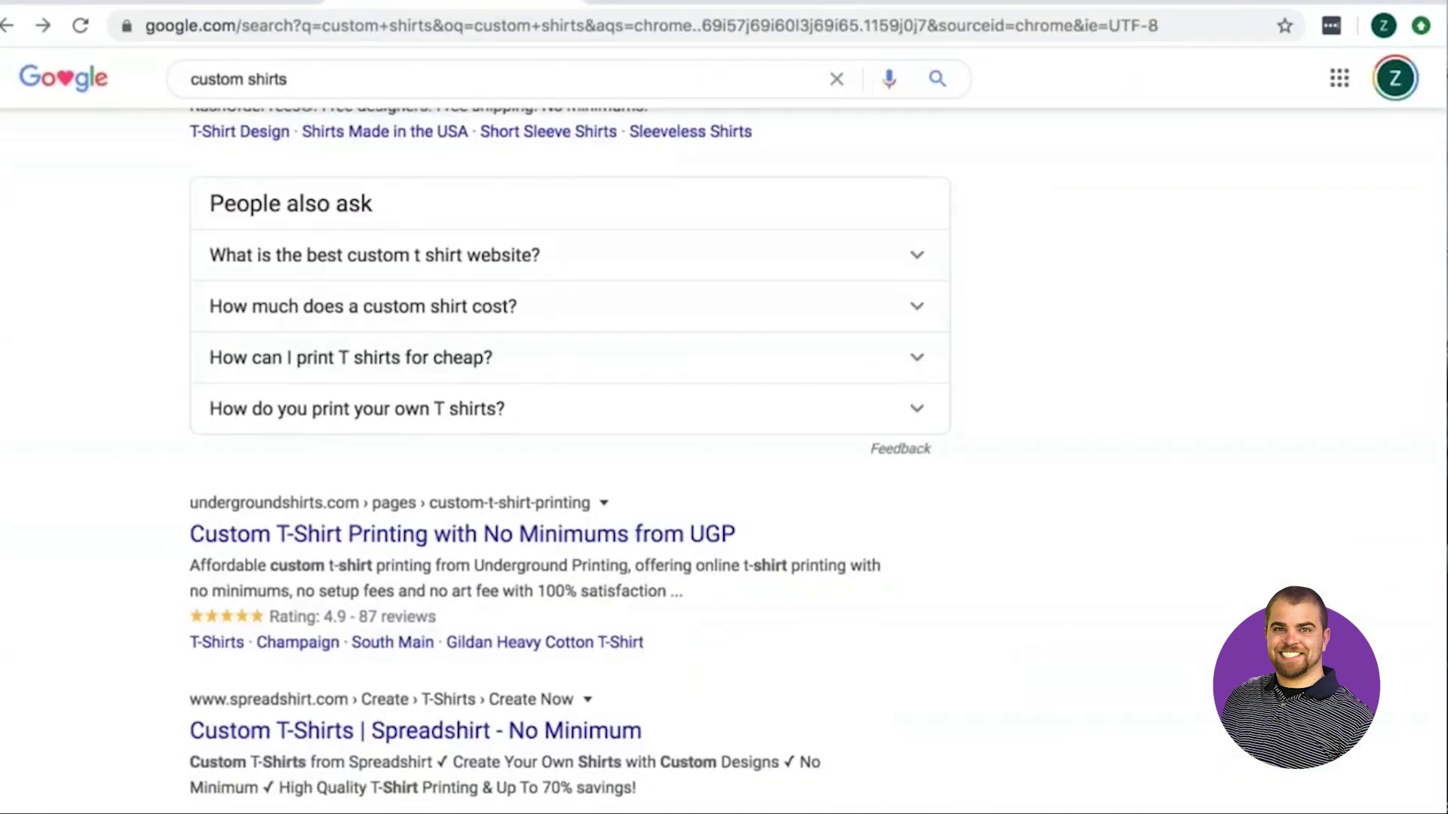
# Examine the title and description of the customink.com ad in the Google results for custom shirts
pyautogui.scroll(15, 294, 424)
pyautogui.scroll(-2, 528, 422)
pyautogui.moveTo(189, 256); pyautogui.dragTo(662, 322)
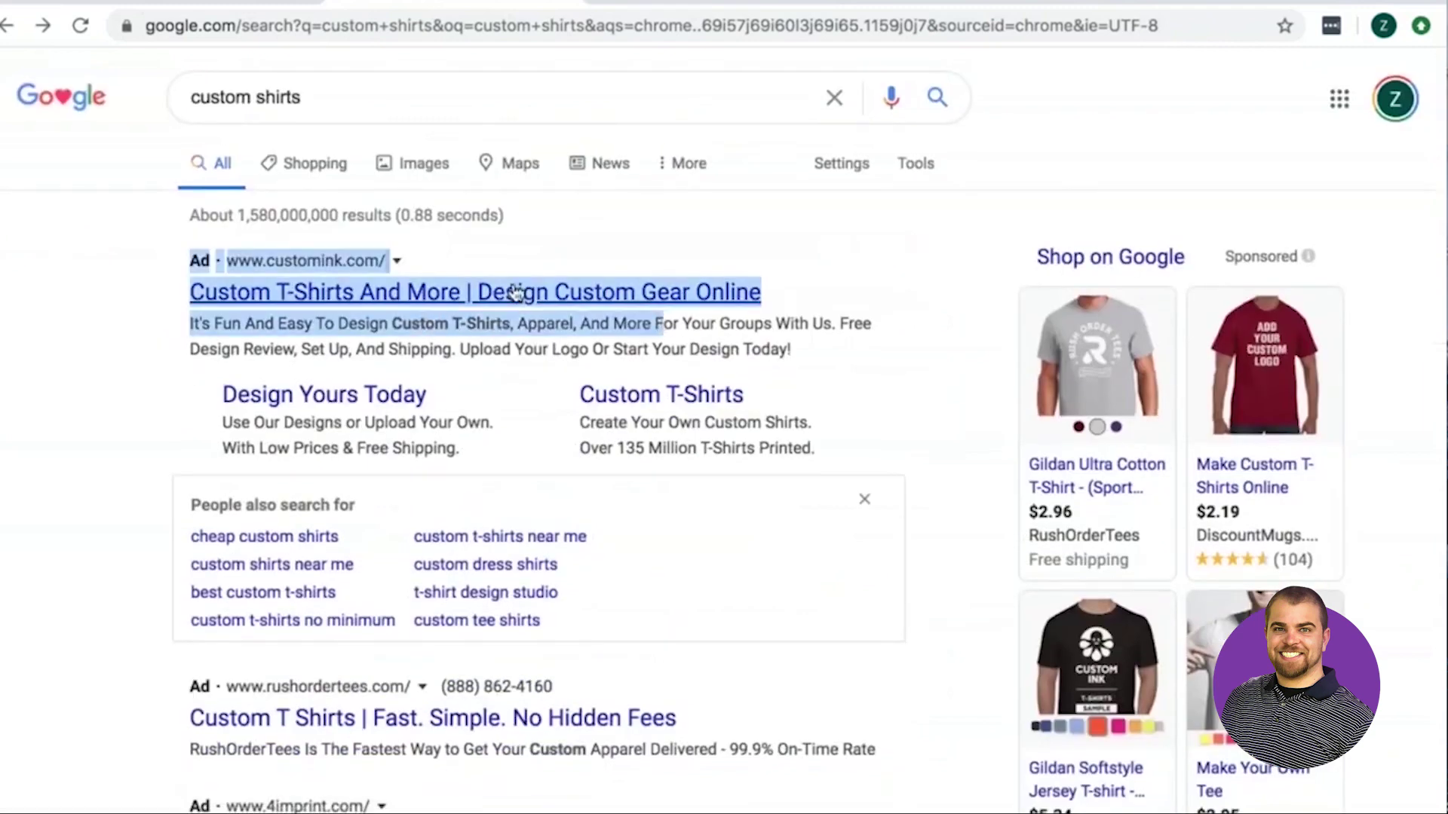
pyautogui.click(762, 322)
pyautogui.moveTo(794, 353); pyautogui.dragTo(199, 324)
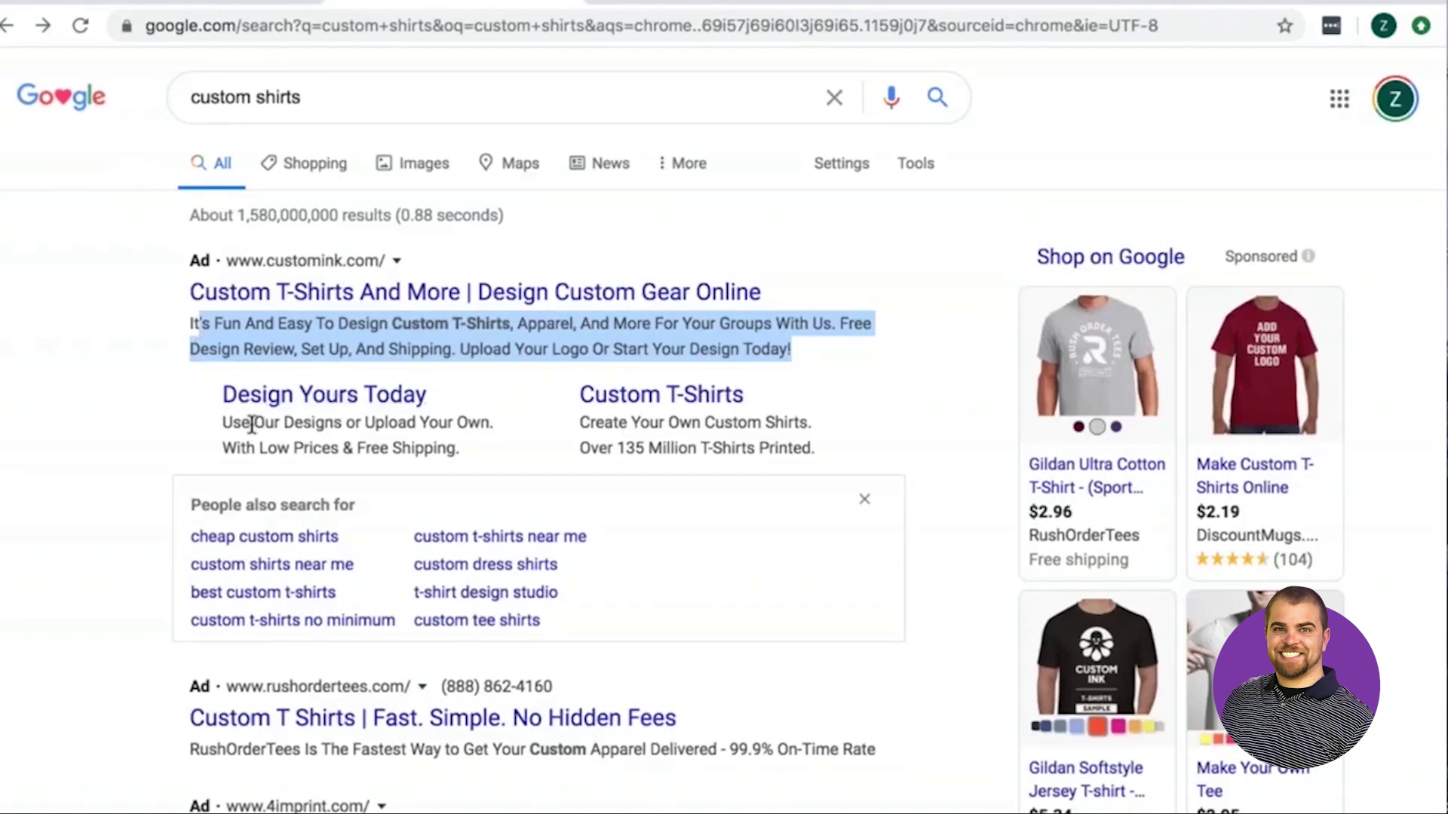
# Examine the "Design Yours Today" link text under the customink.com ad and return to the website's page list
pyautogui.moveTo(251, 424); pyautogui.dragTo(422, 421)
pyautogui.click(456, 442)
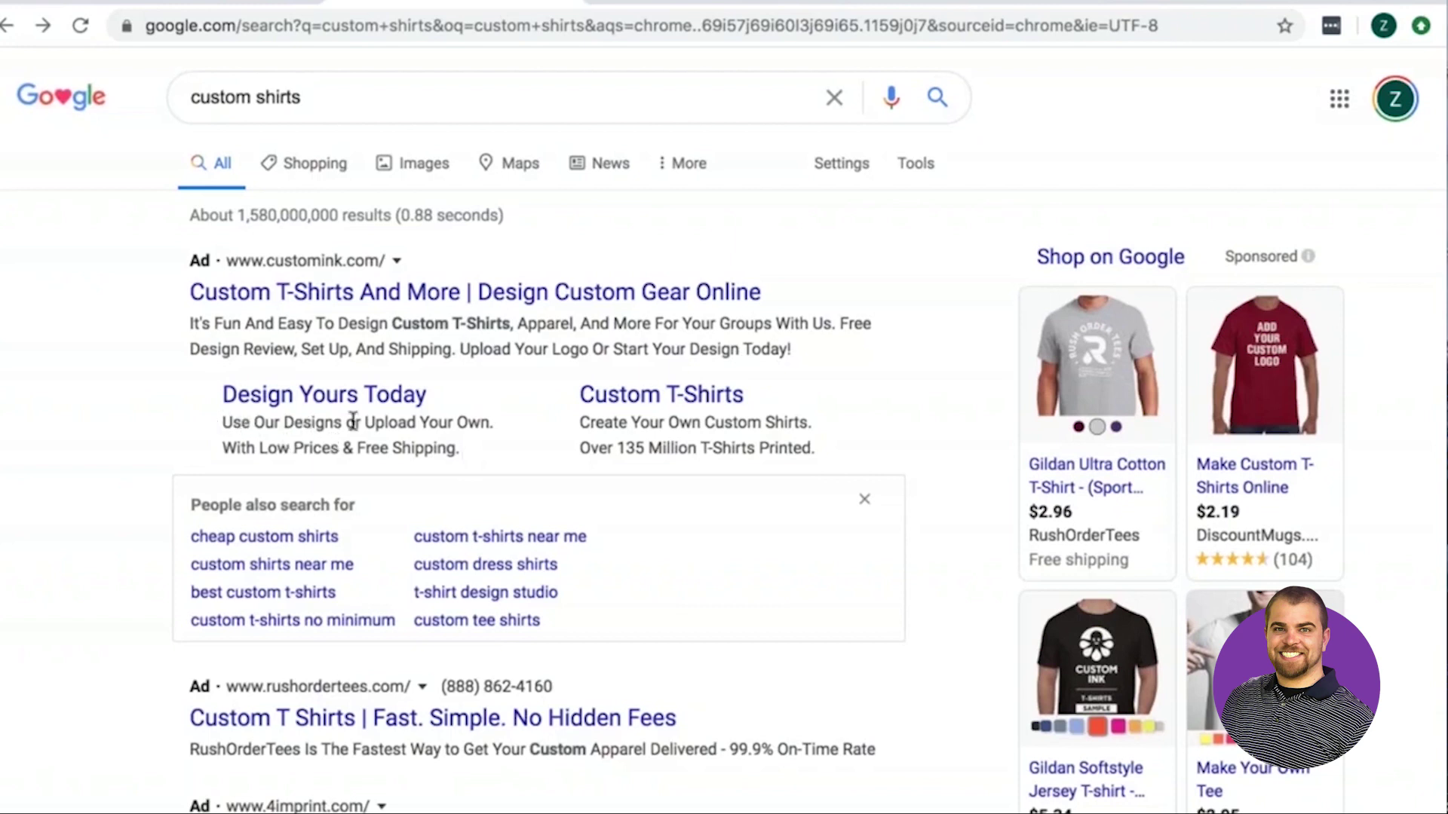
pyautogui.click(226, 2)
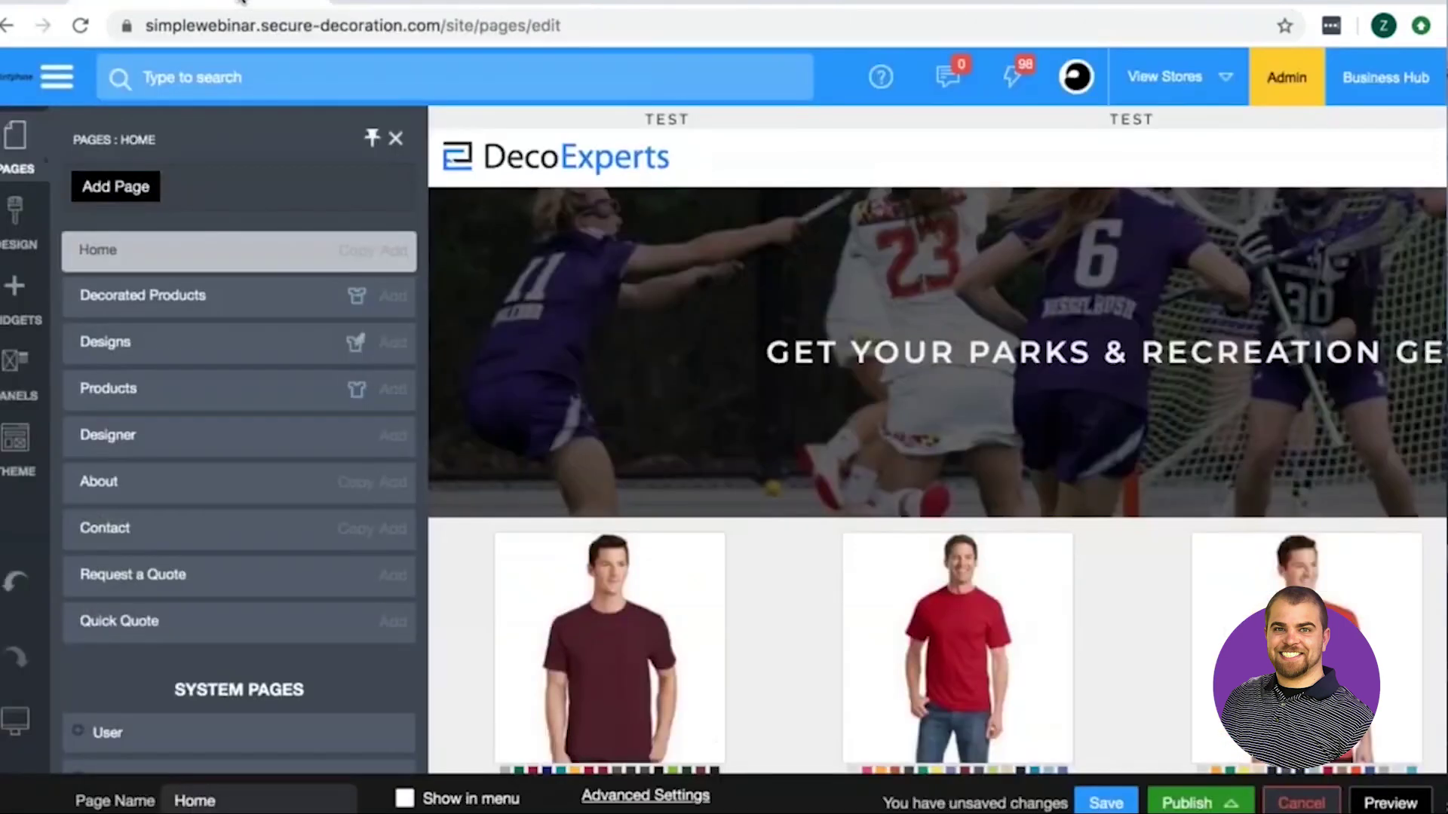
pyautogui.click(397, 4)
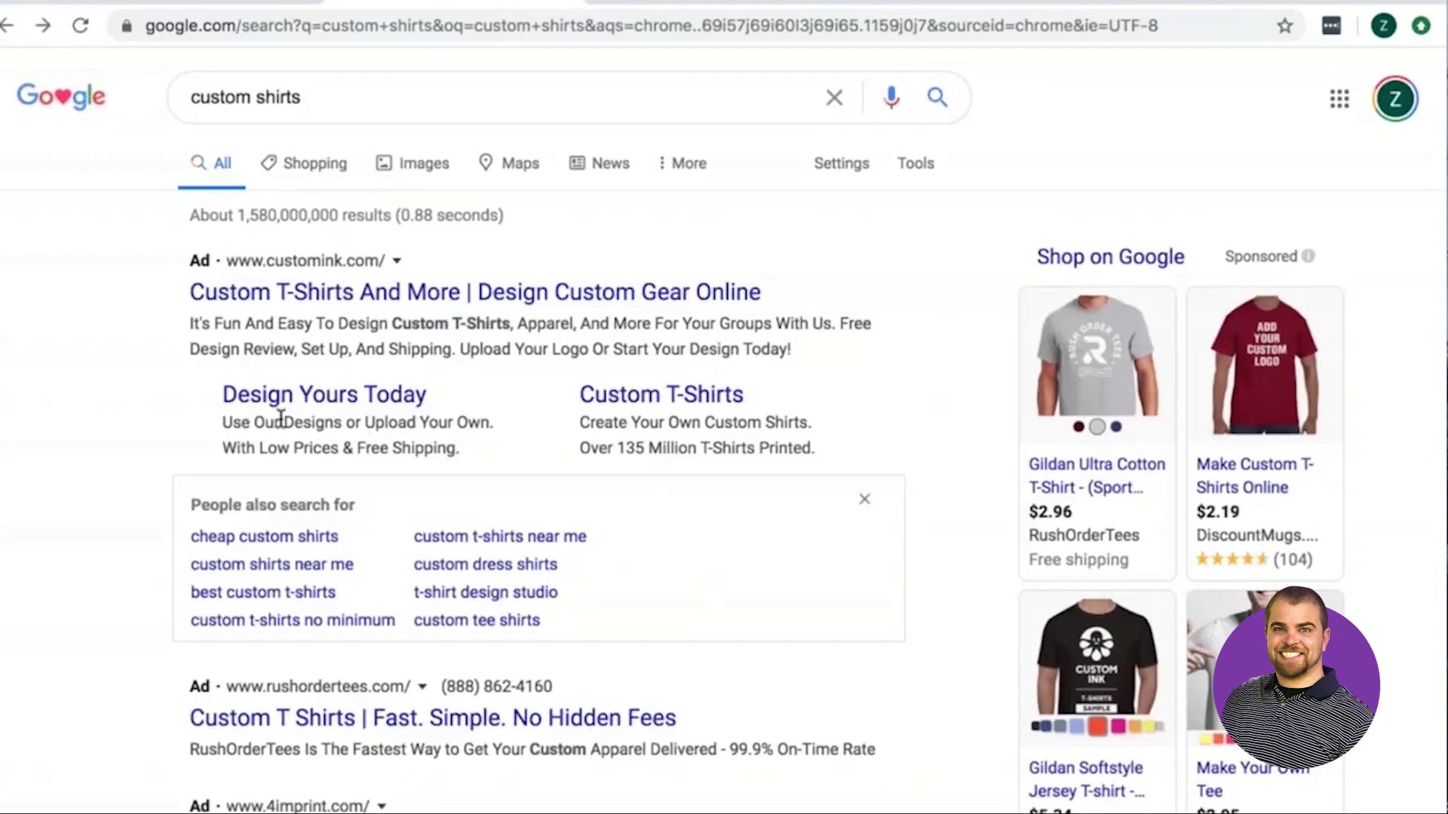
pyautogui.click(219, 3)
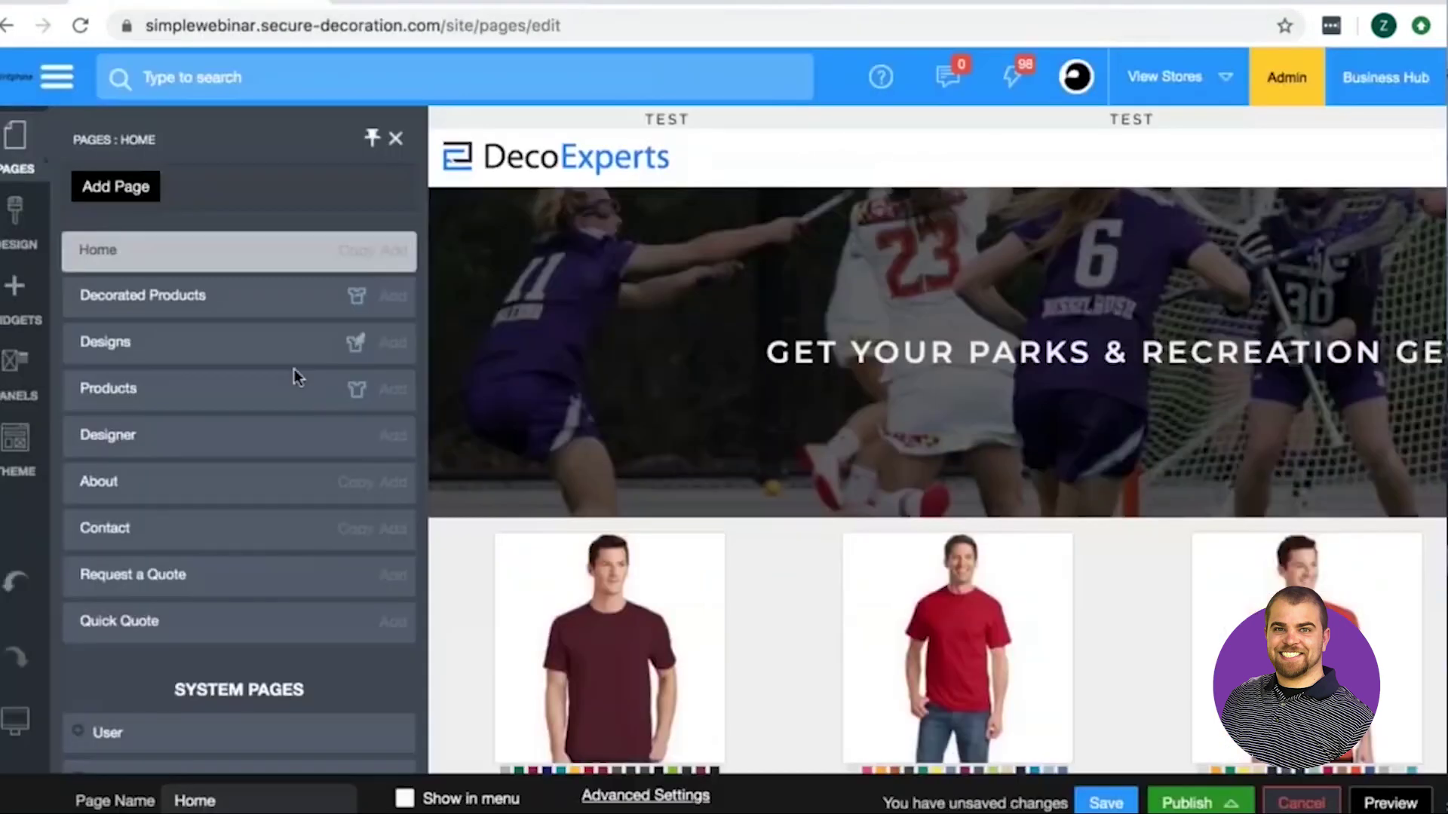
# Open the Designer page's meta tags and override the default meta description
pyautogui.click(113, 441)
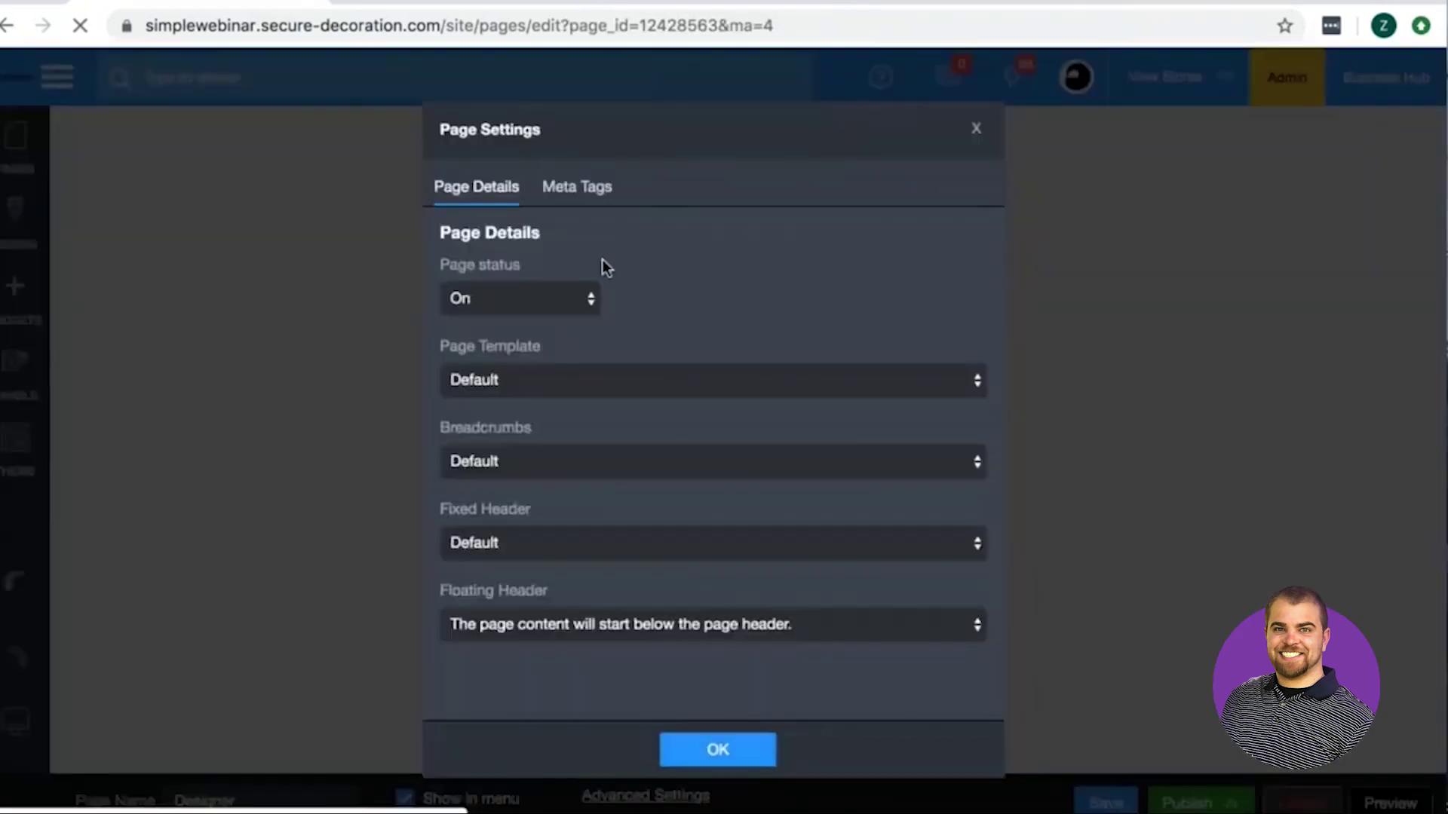
pyautogui.click(569, 192)
pyautogui.scroll(-3, 632, 326)
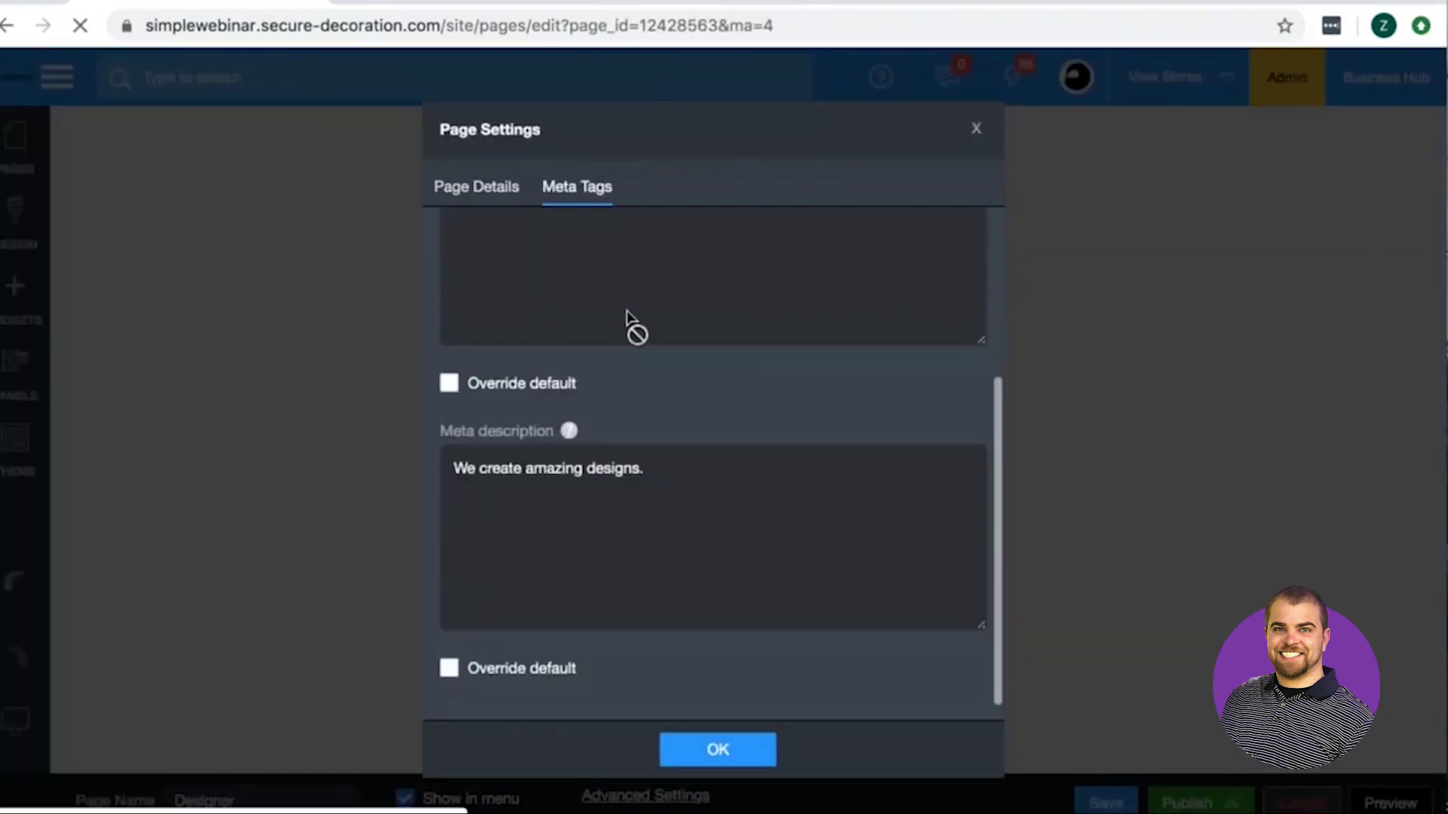
pyautogui.click(449, 669)
# Replace the Designer page's meta description with "Design custom shirts from scratch." and override the default meta keywords
pyautogui.click(664, 471)
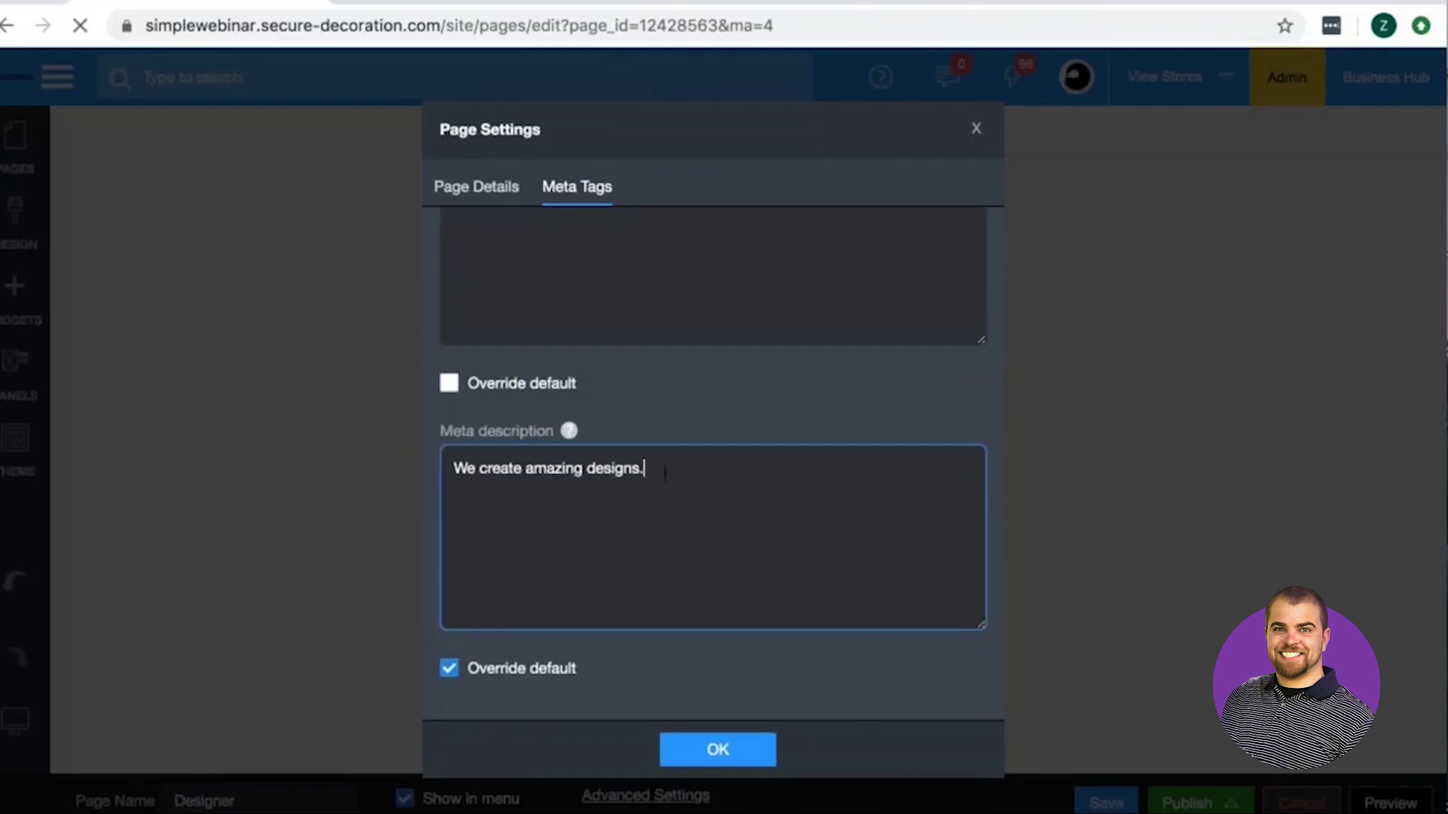
pyautogui.press('super+a')
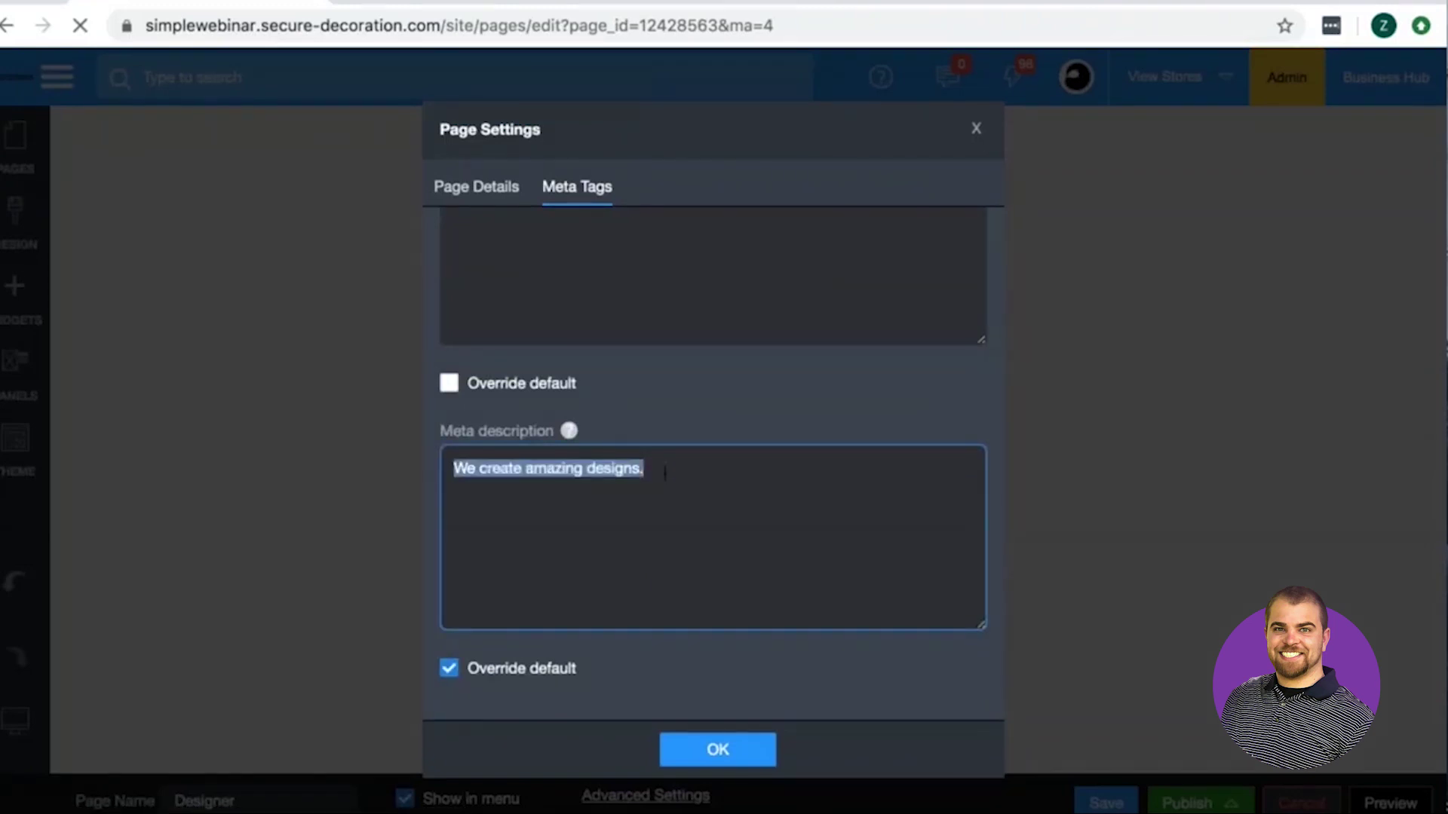
pyautogui.click(573, 522)
pyautogui.write('Des')
pyautogui.click(449, 382)
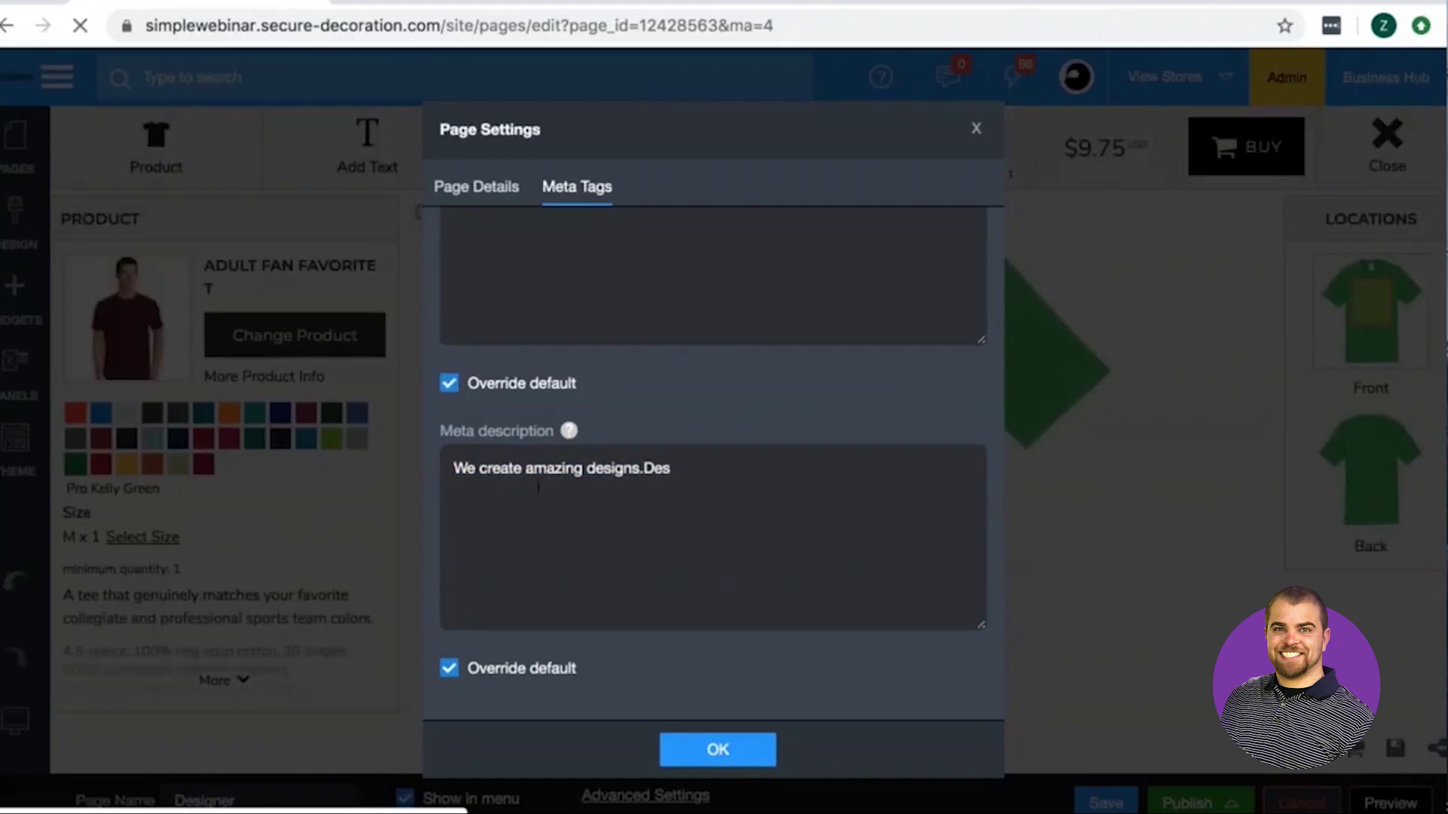
pyautogui.scroll(-1, 507, 500)
pyautogui.tripleClick(499, 454)
pyautogui.write('Design')
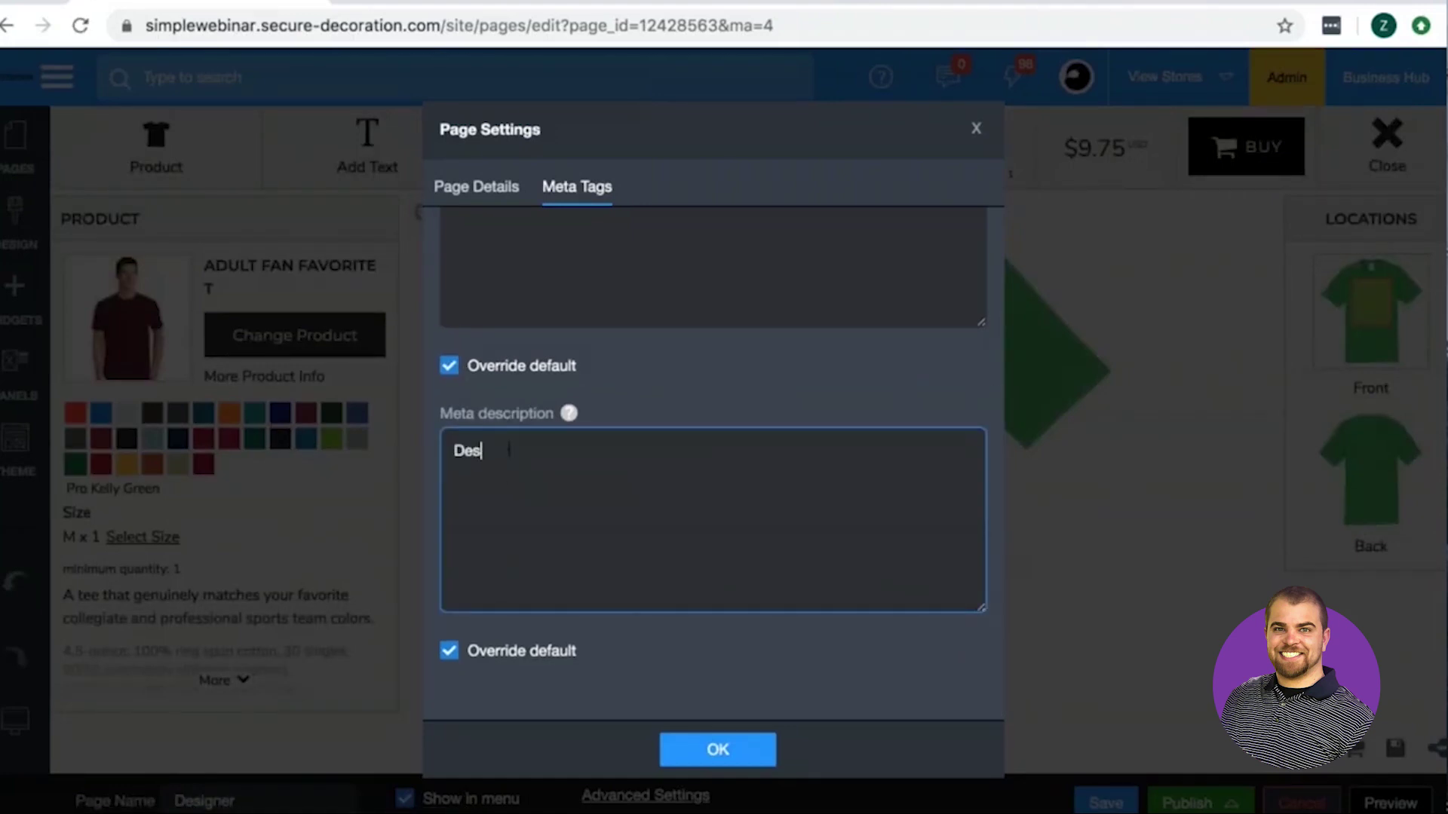
pyautogui.write(' custom shir')
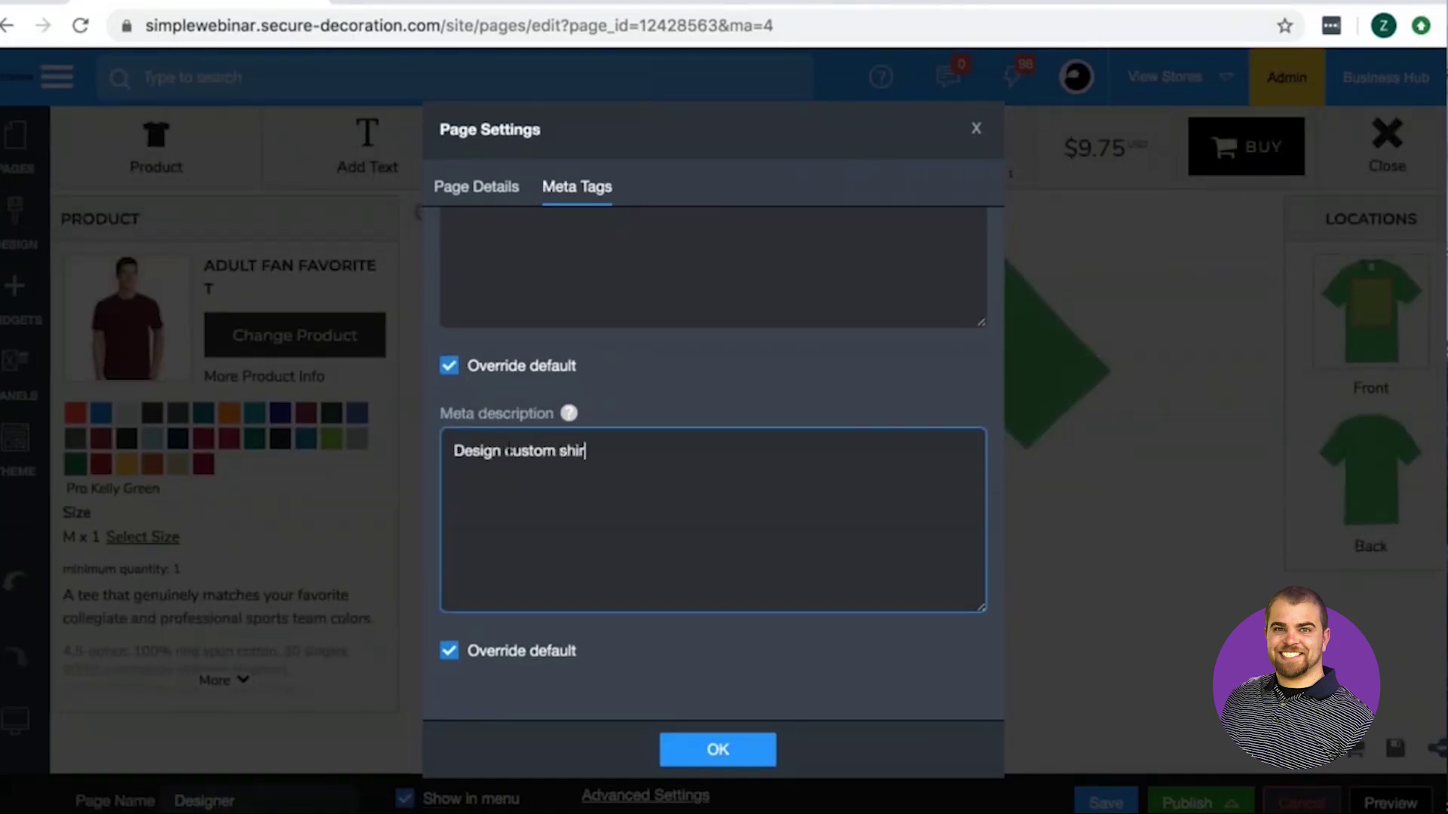
pyautogui.write('ts from scratch.')
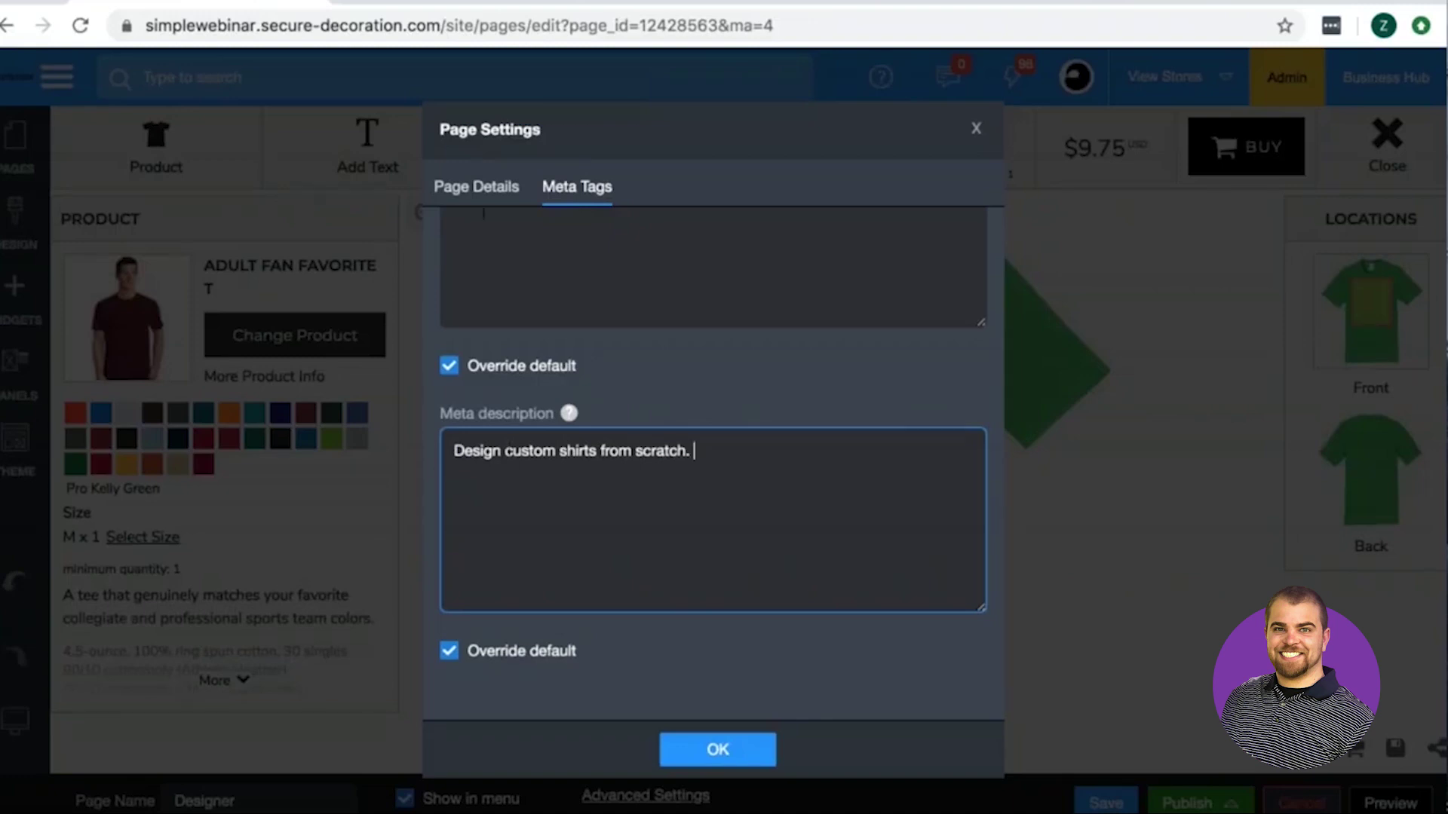
# Override the Designer page's default title, append "upload from Facebook," to its meta keywords, and accept the page settings
pyautogui.scroll(4, 520, 293)
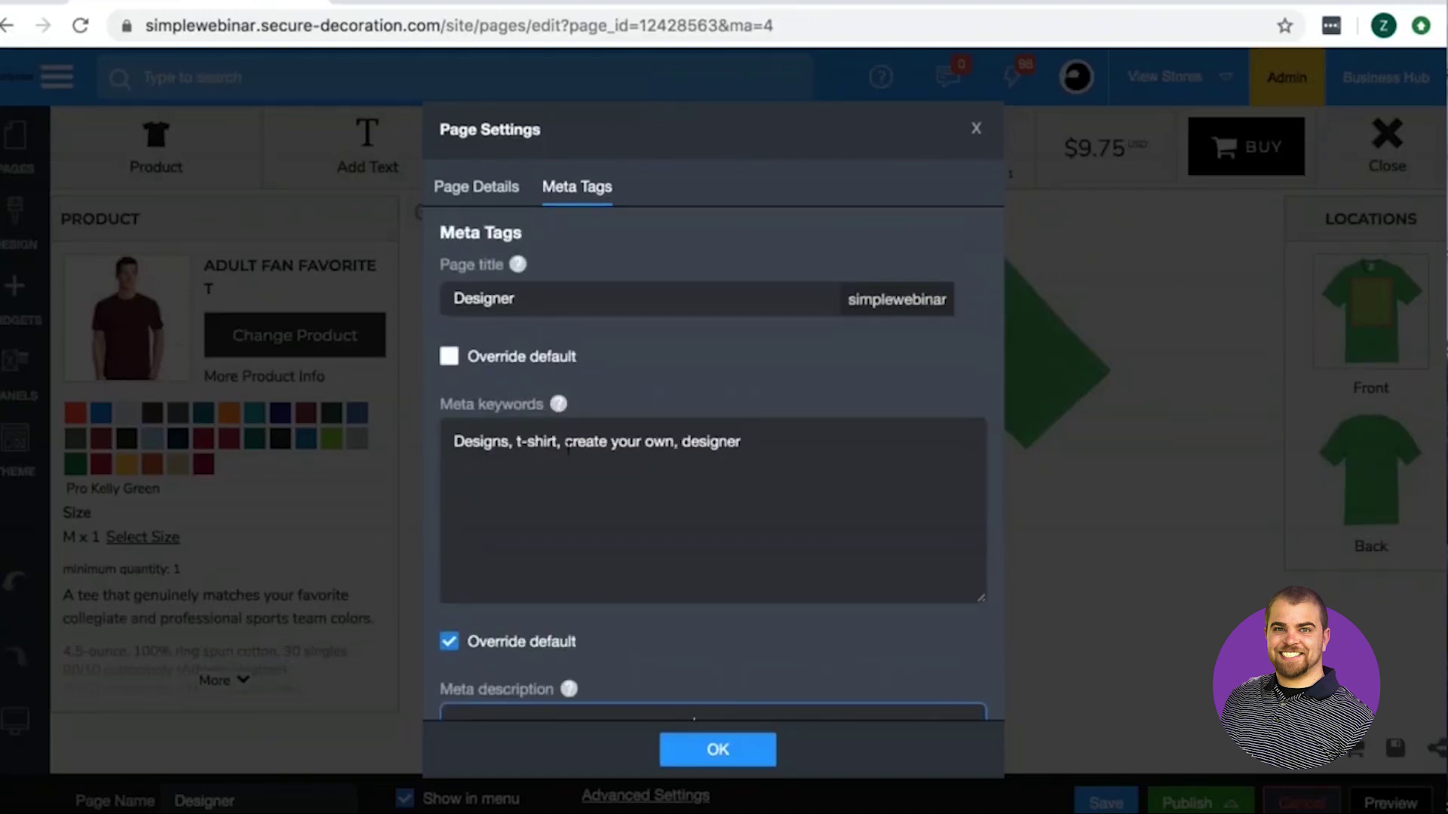
pyautogui.click(450, 356)
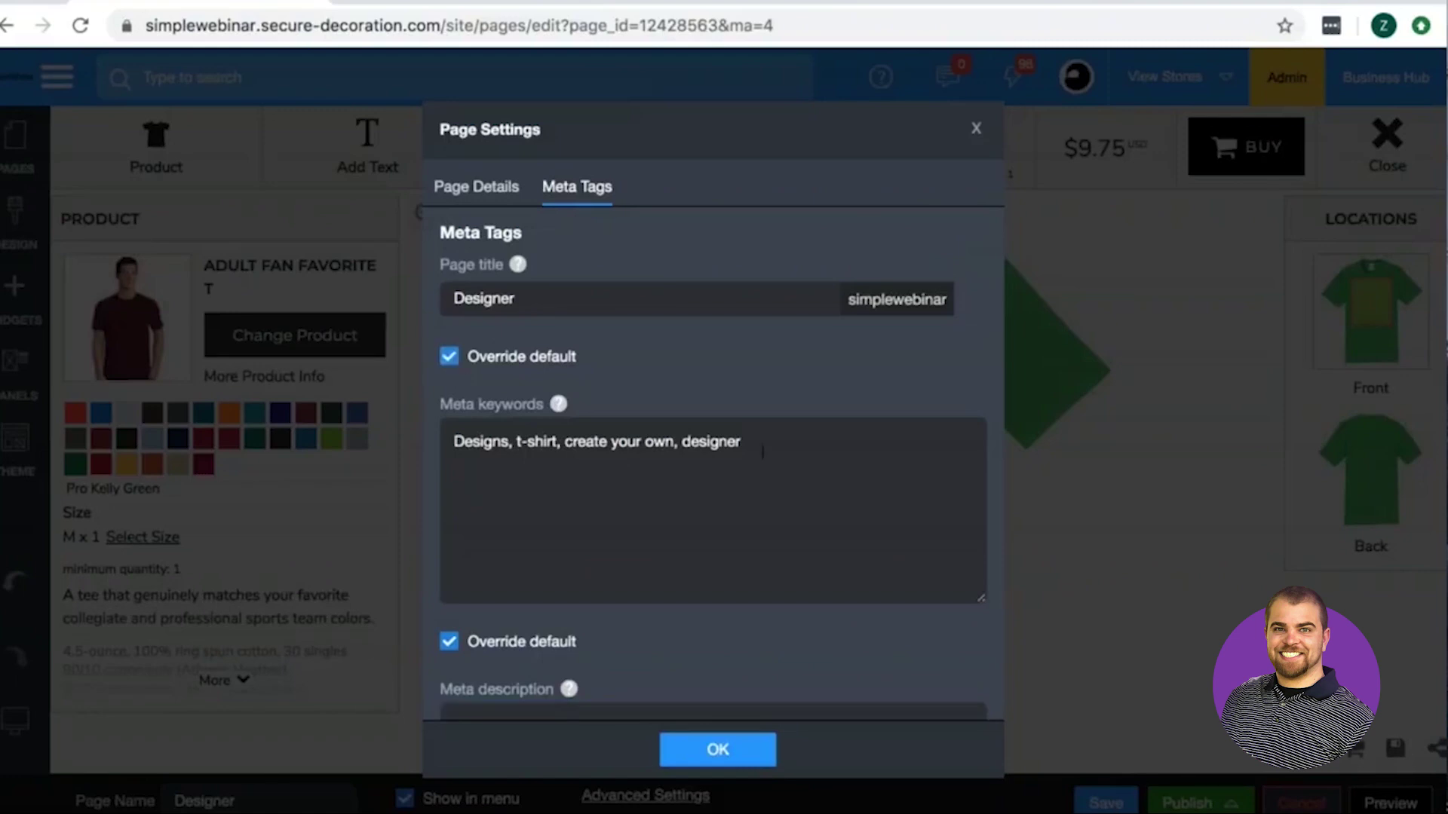
pyautogui.click(754, 423)
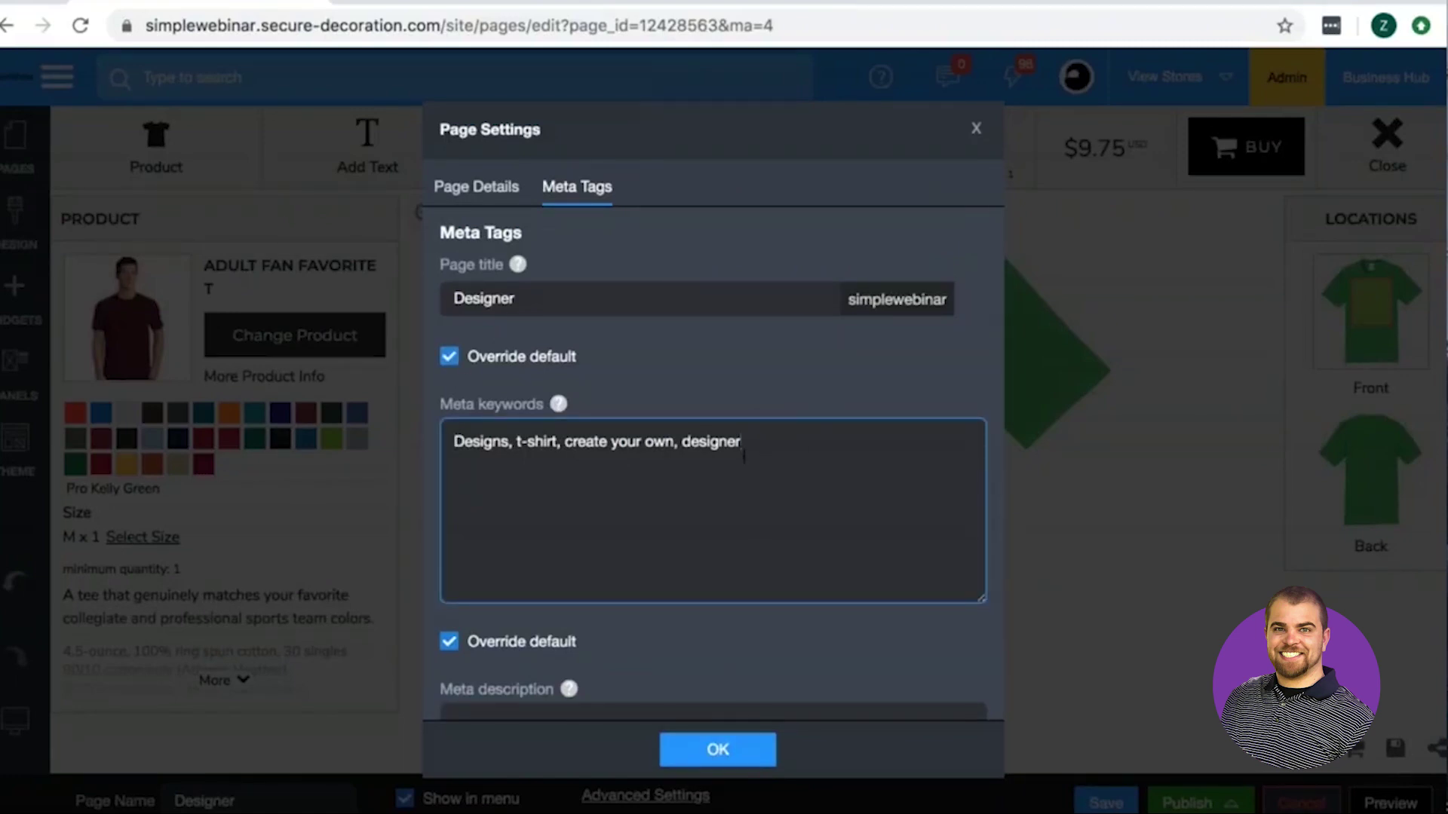
pyautogui.write('upload from Facebook,')
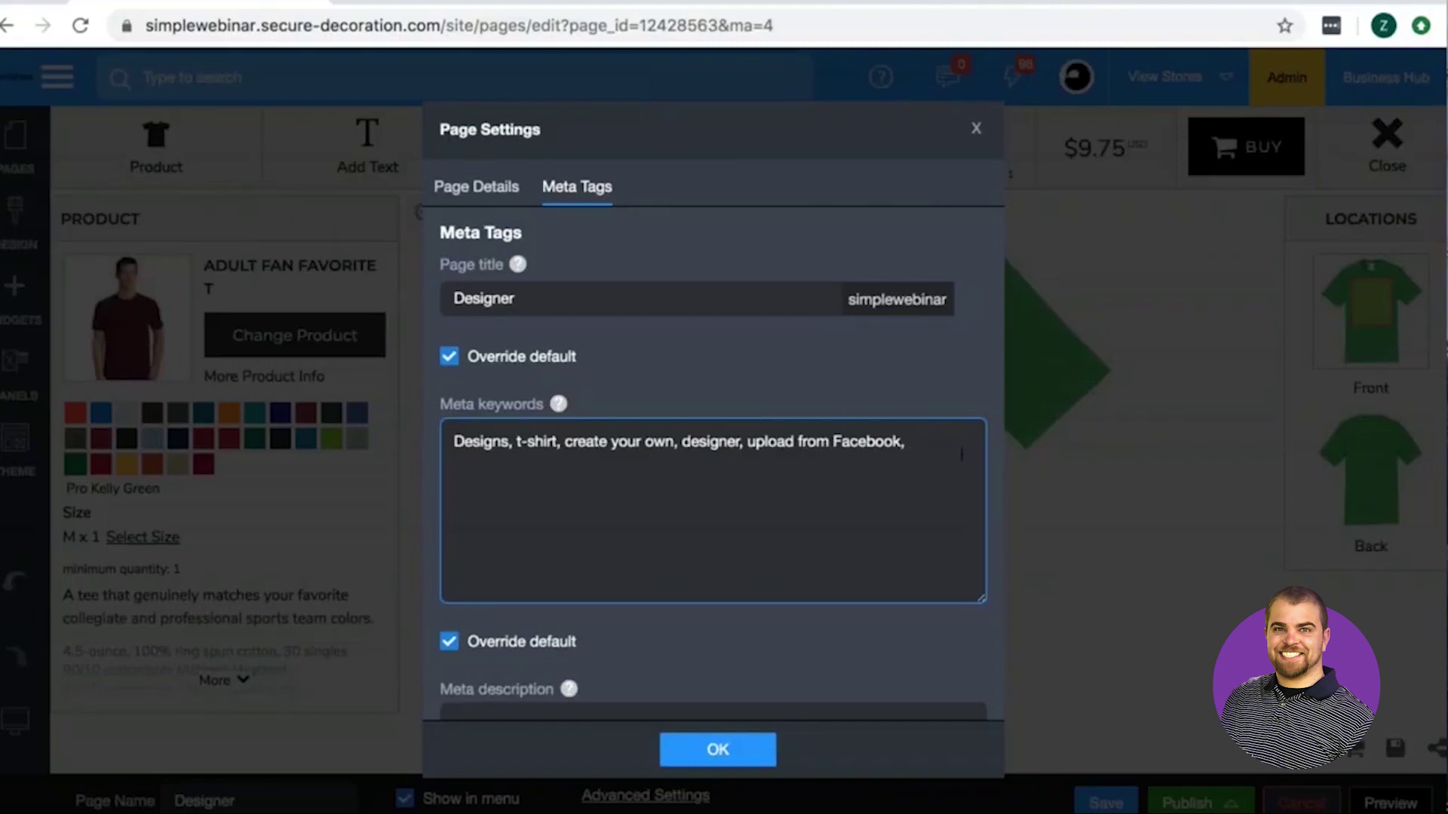
pyautogui.scroll(-4, 947, 501)
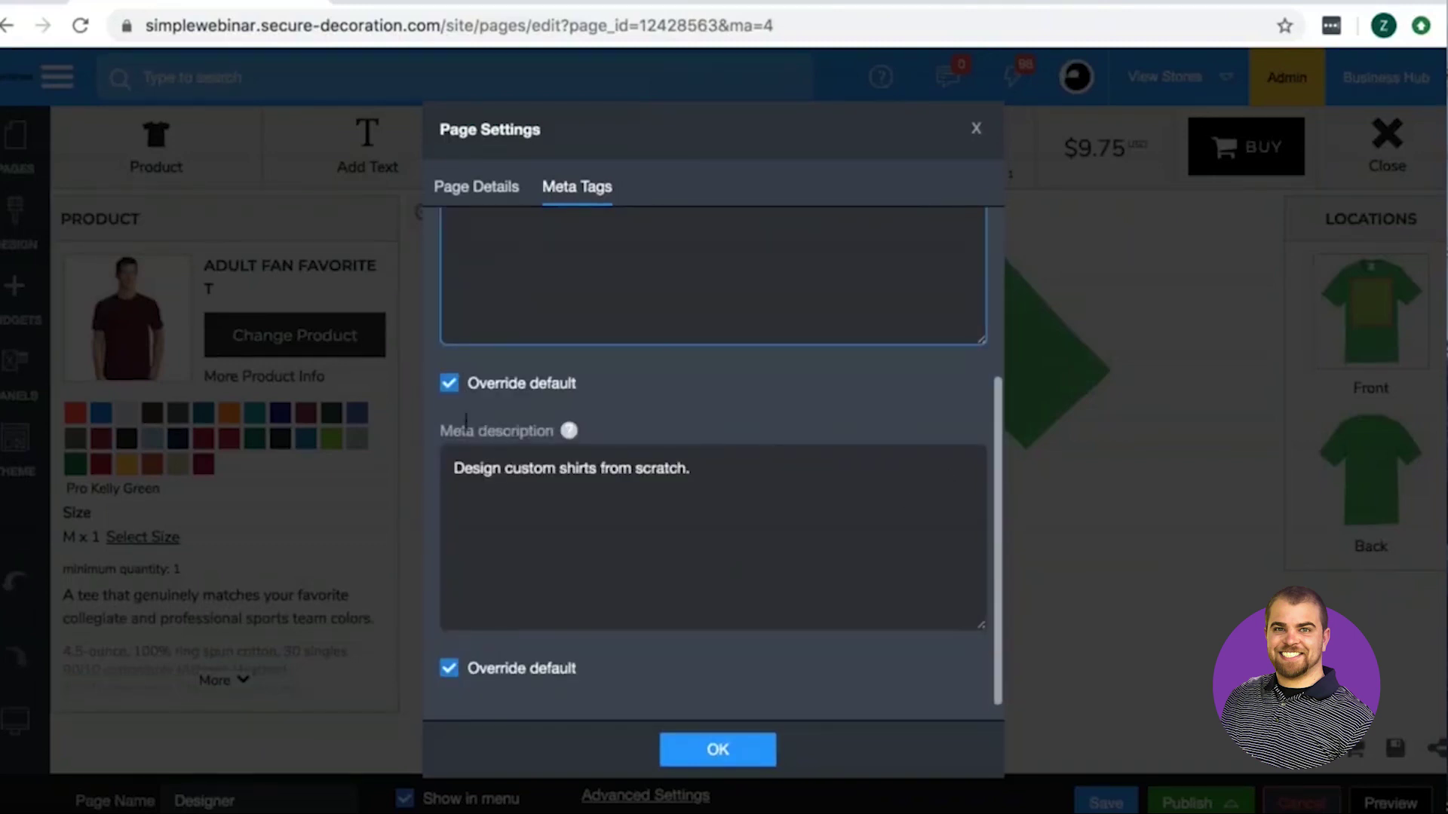
pyautogui.click(766, 761)
# Review the Designer page's meta tags once more in its advanced settings and close them
pyautogui.click(30, 142)
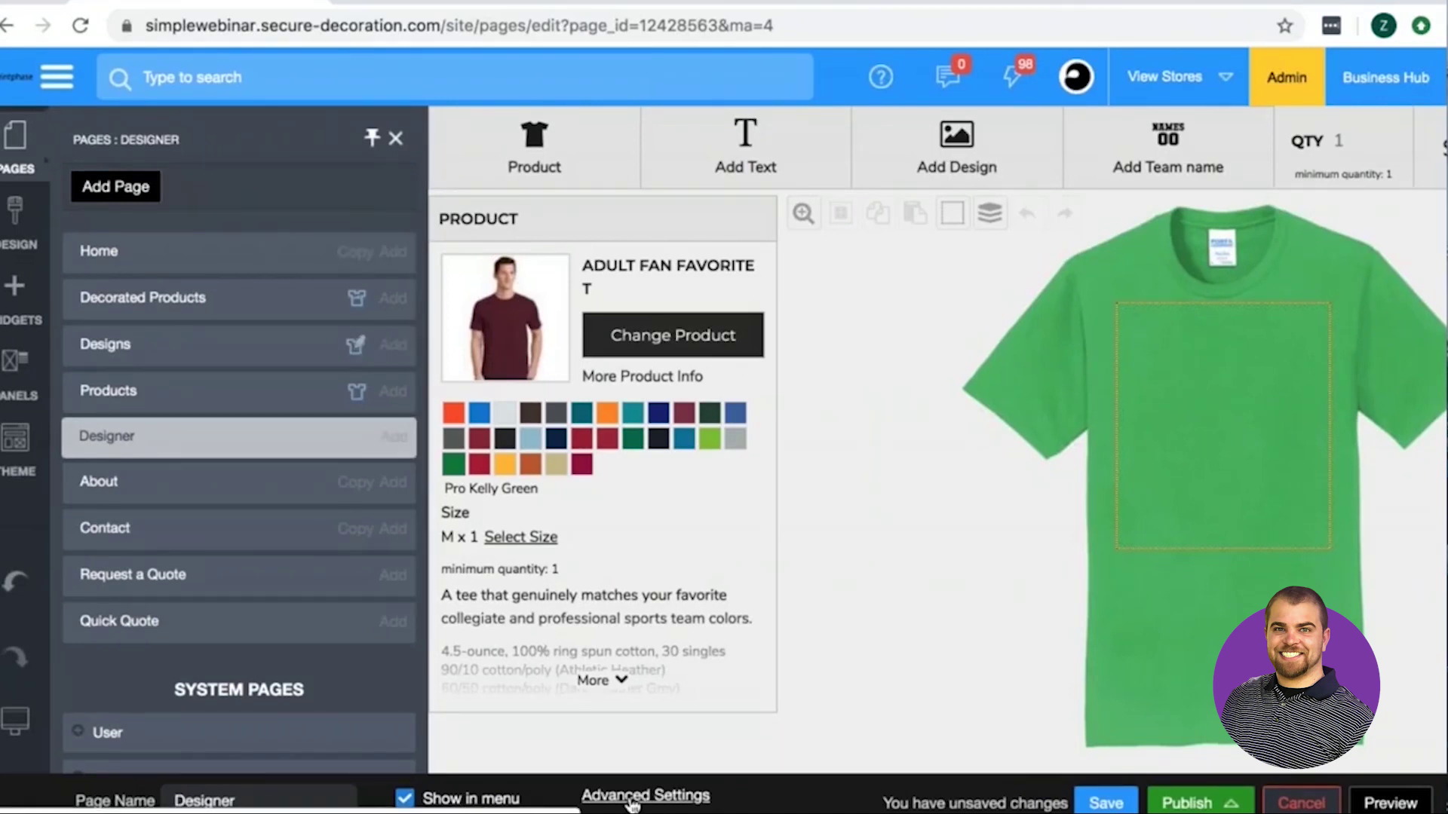
pyautogui.click(632, 800)
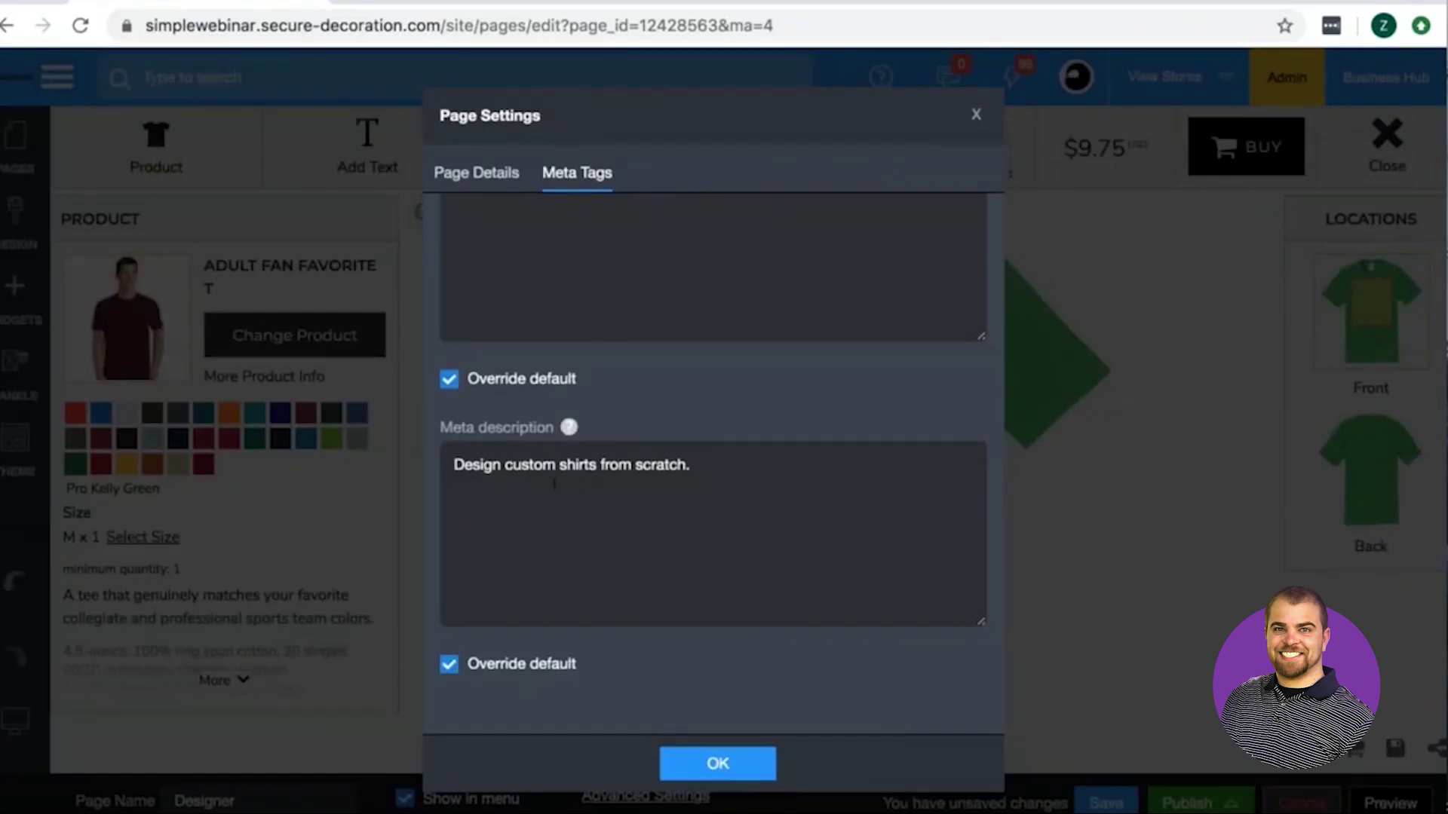
pyautogui.click(705, 757)
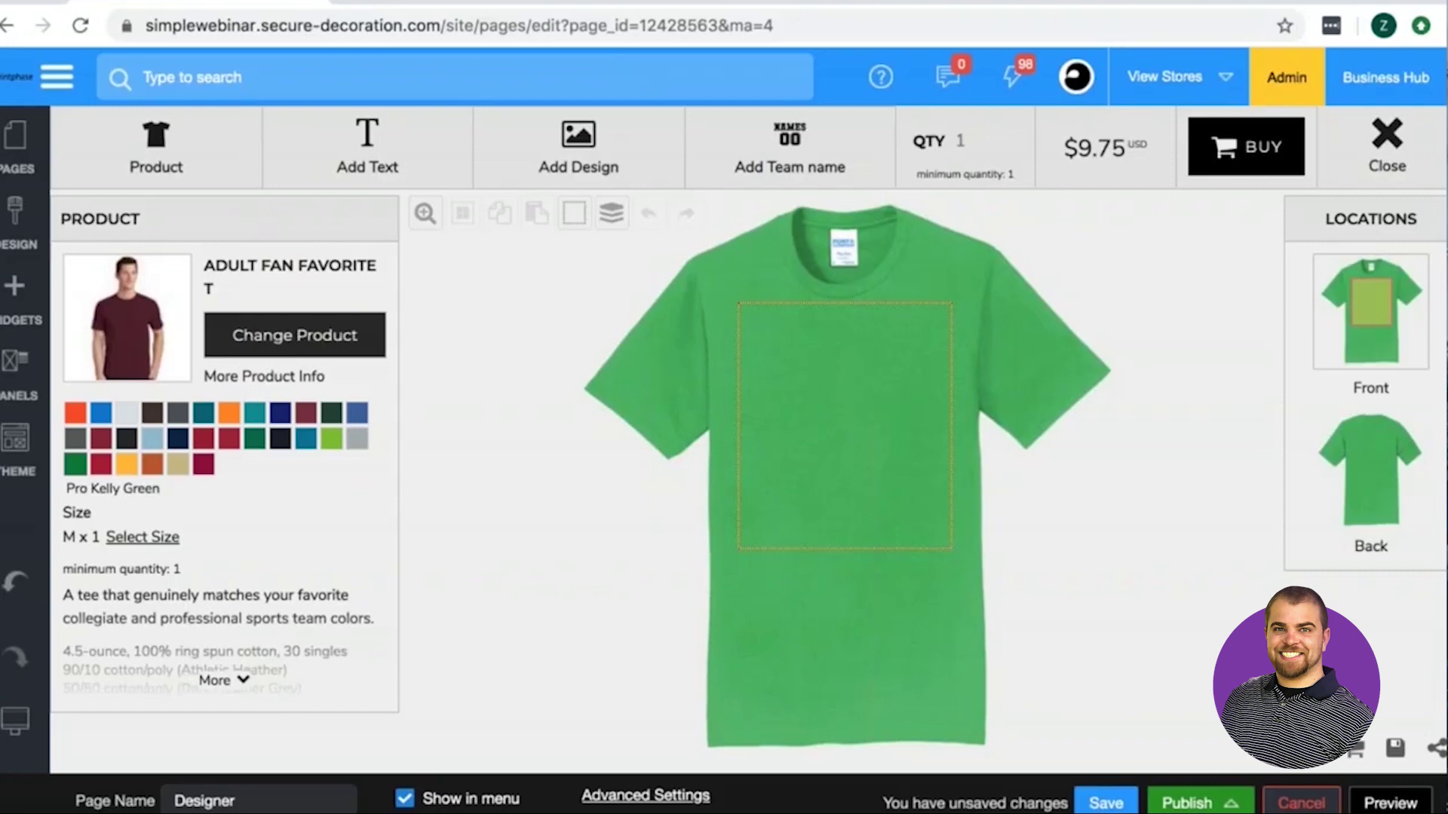
pyautogui.click(439, 2)
pyautogui.click(224, 2)
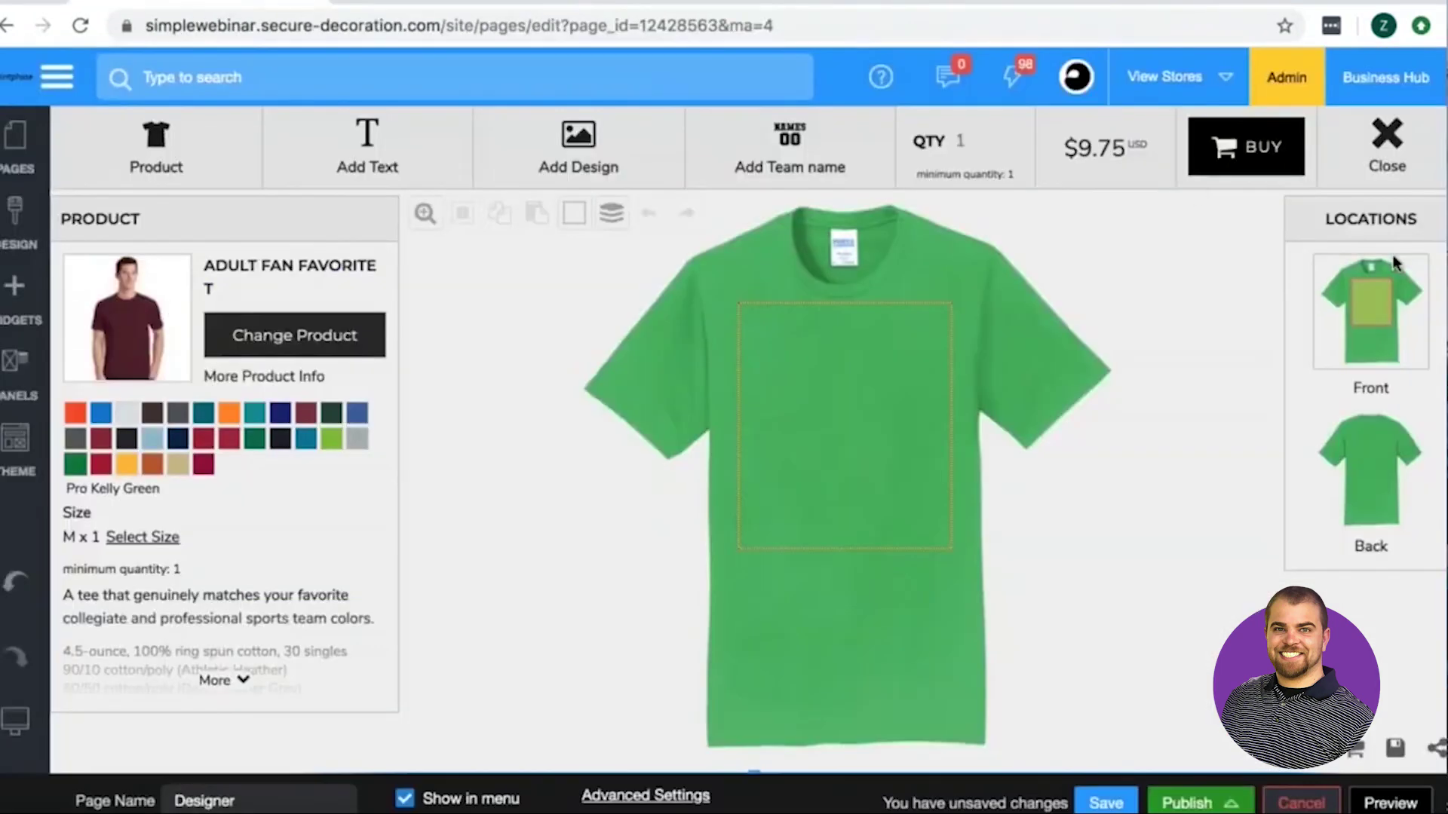
# Leave the page editor for the admin area and open the product PC150ORG, Adult Soft Organic T, from the product list
pyautogui.click(1300, 88)
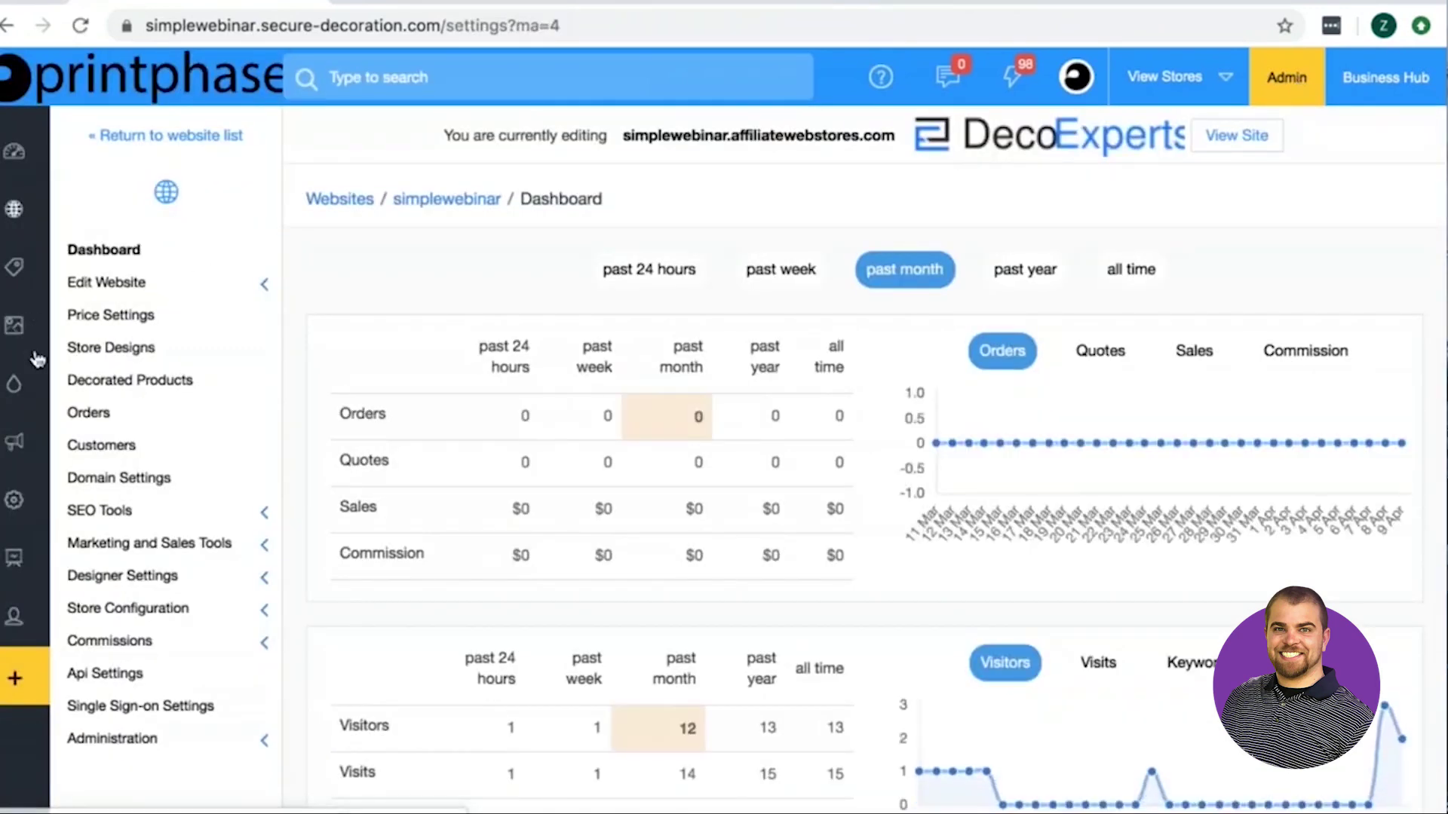
pyautogui.moveTo(36, 363)
pyautogui.click(91, 285)
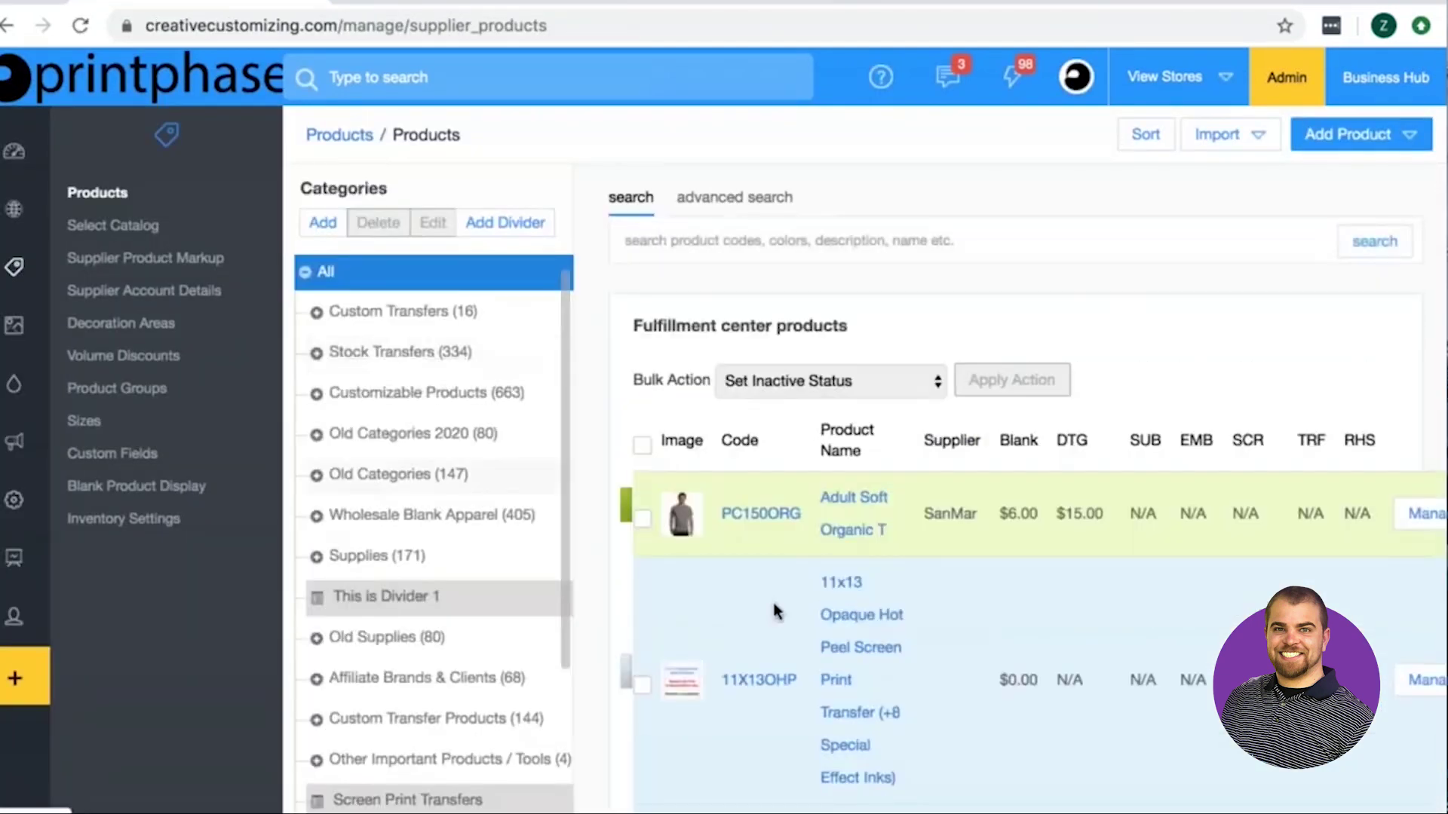
pyautogui.click(766, 514)
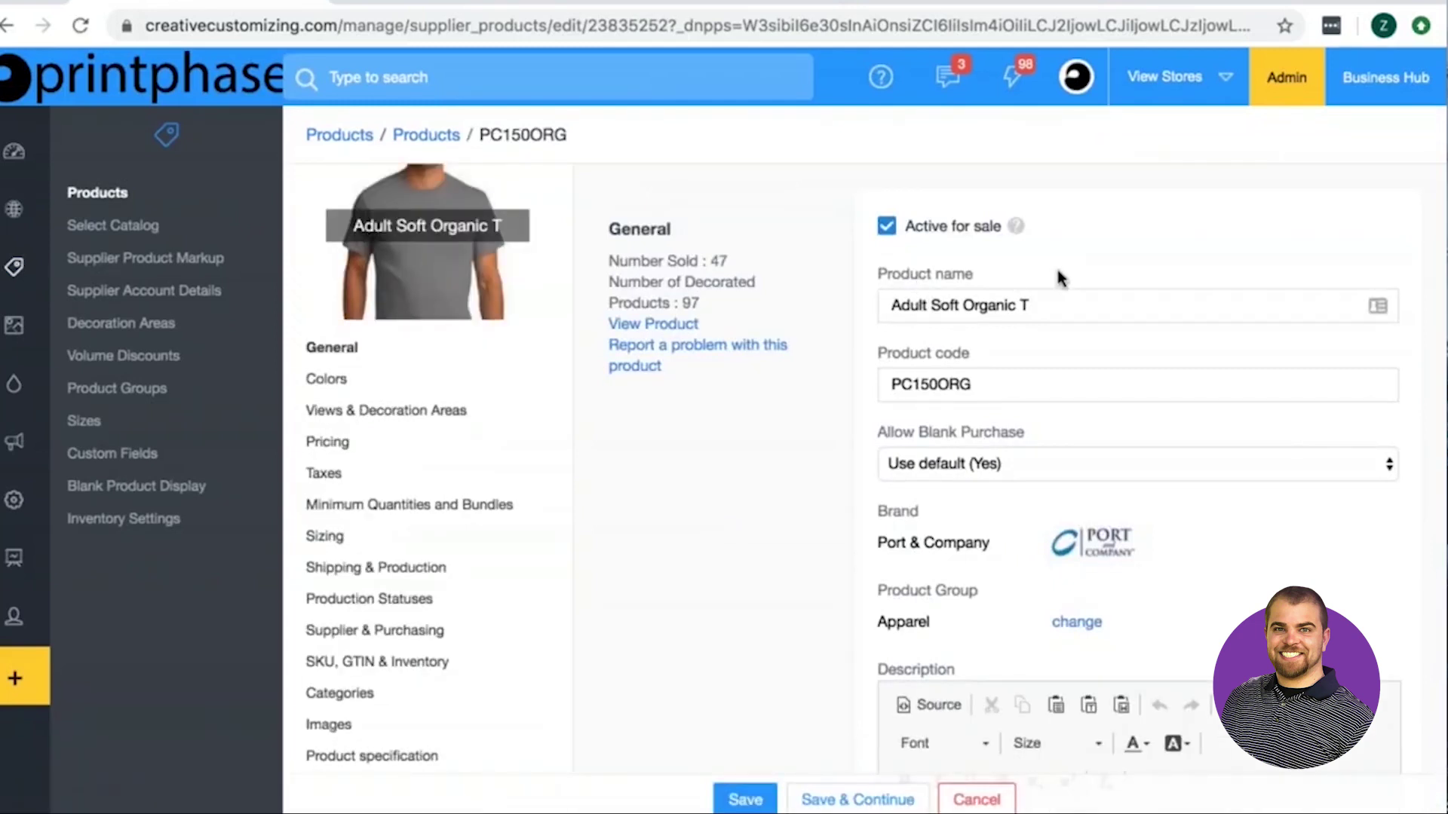
# Examine the Adult Soft Organic T product's description and its meta information: page title, meta keywords and meta description
pyautogui.scroll(-5, 1021, 387)
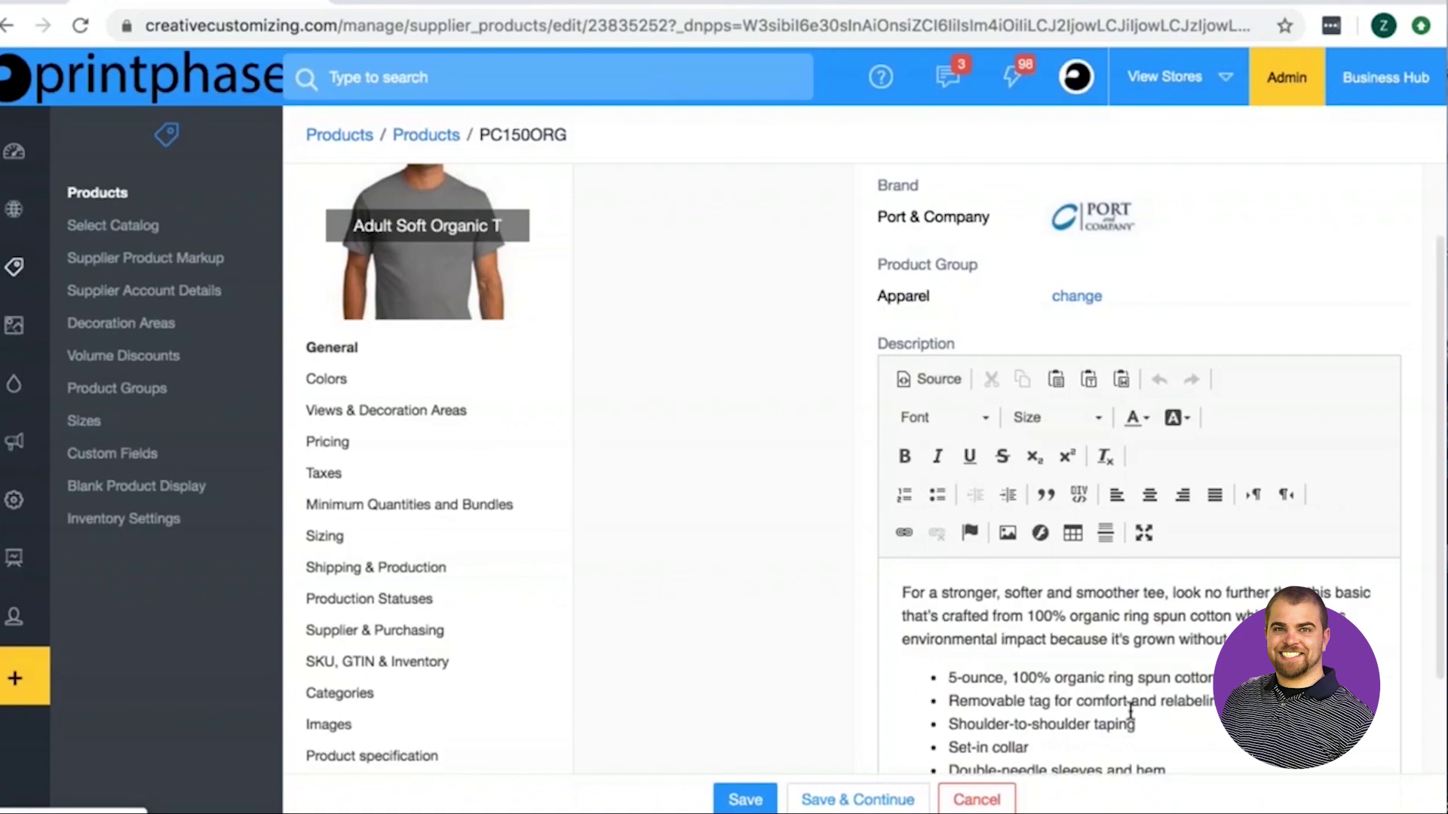
pyautogui.scroll(4, 1139, 483)
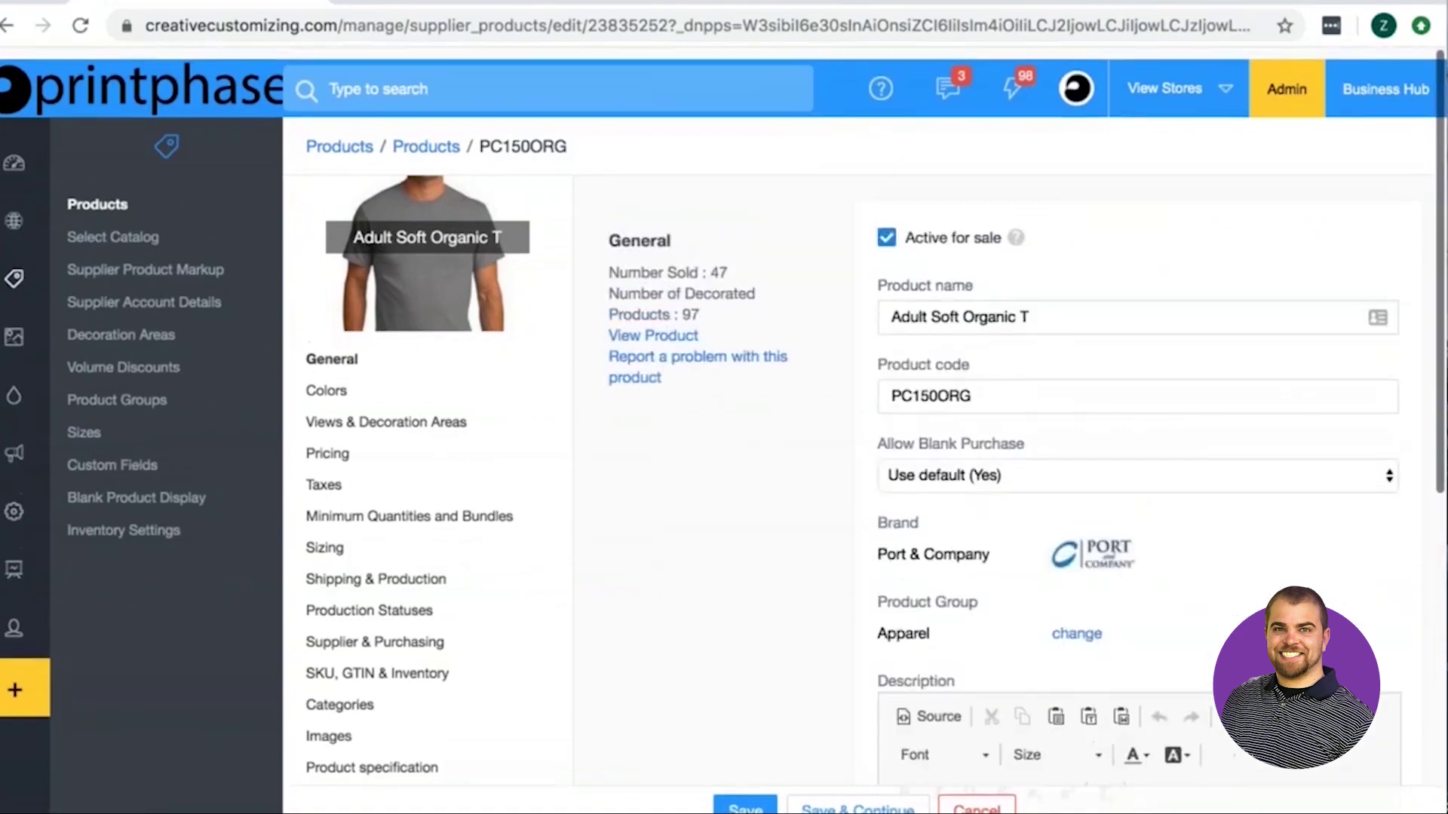
pyautogui.scroll(-1, 1002, 468)
pyautogui.scroll(-3, 451, 689)
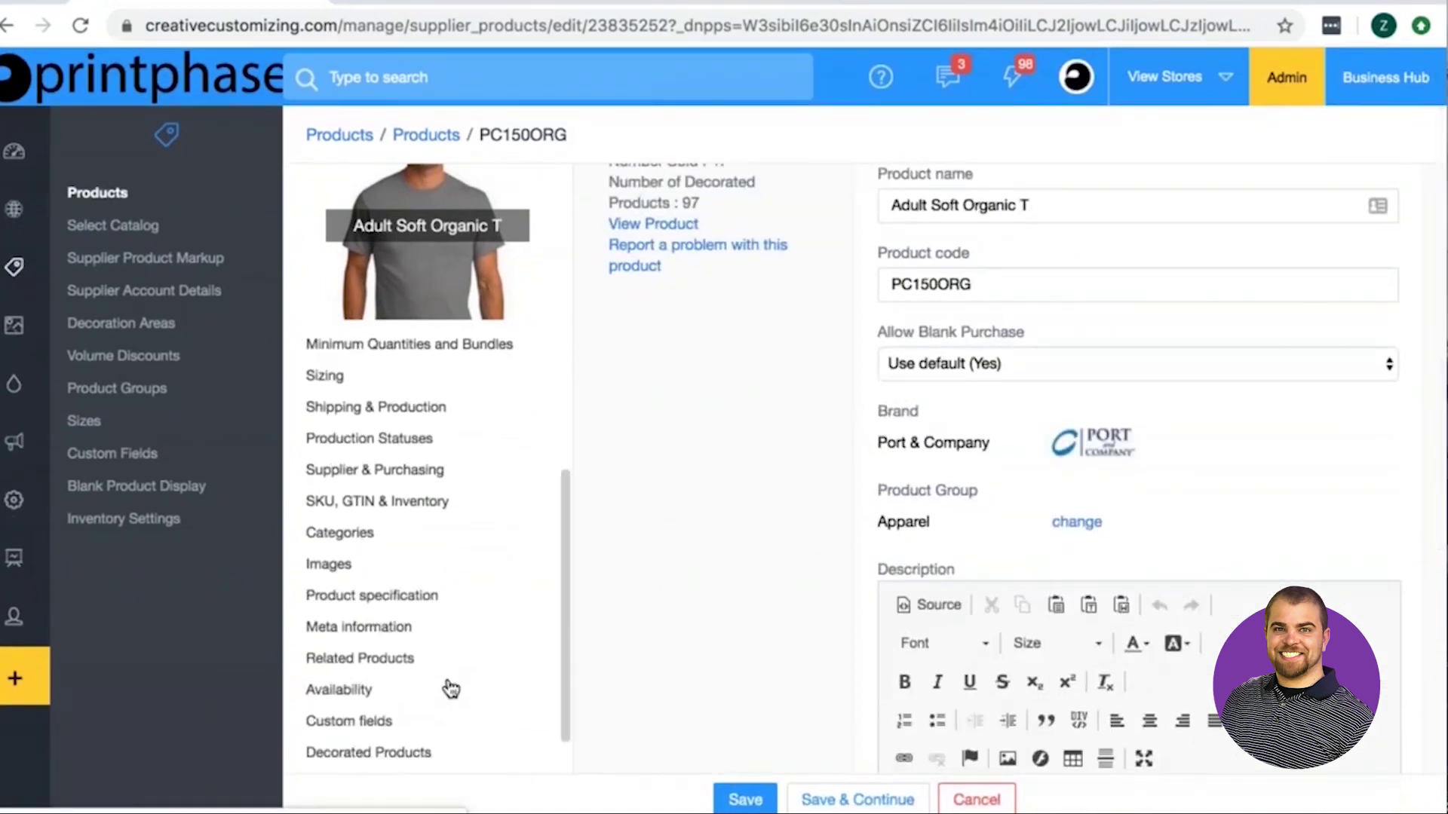
pyautogui.click(381, 628)
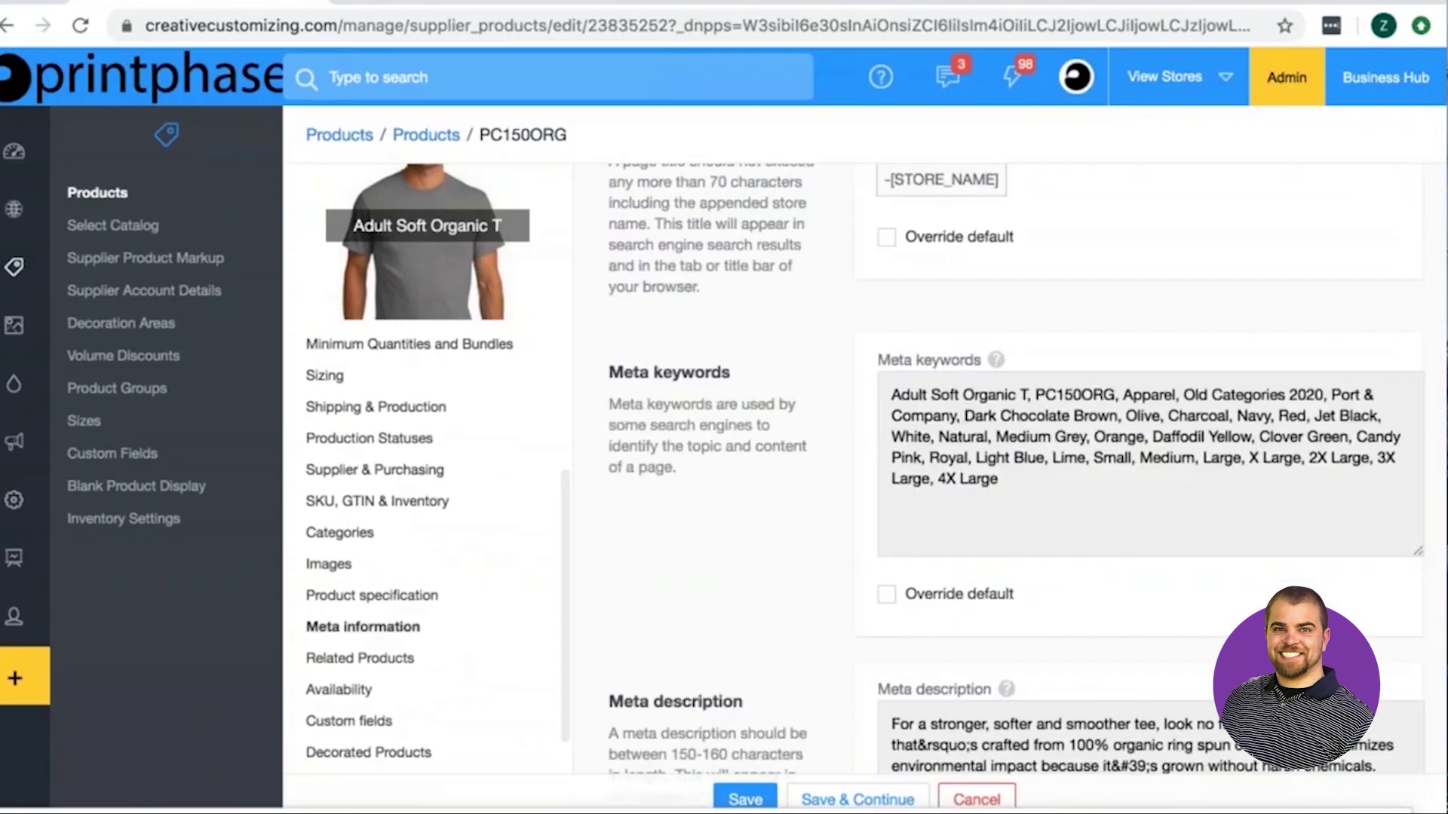
pyautogui.scroll(1, 965, 411)
pyautogui.scroll(-3, 1054, 612)
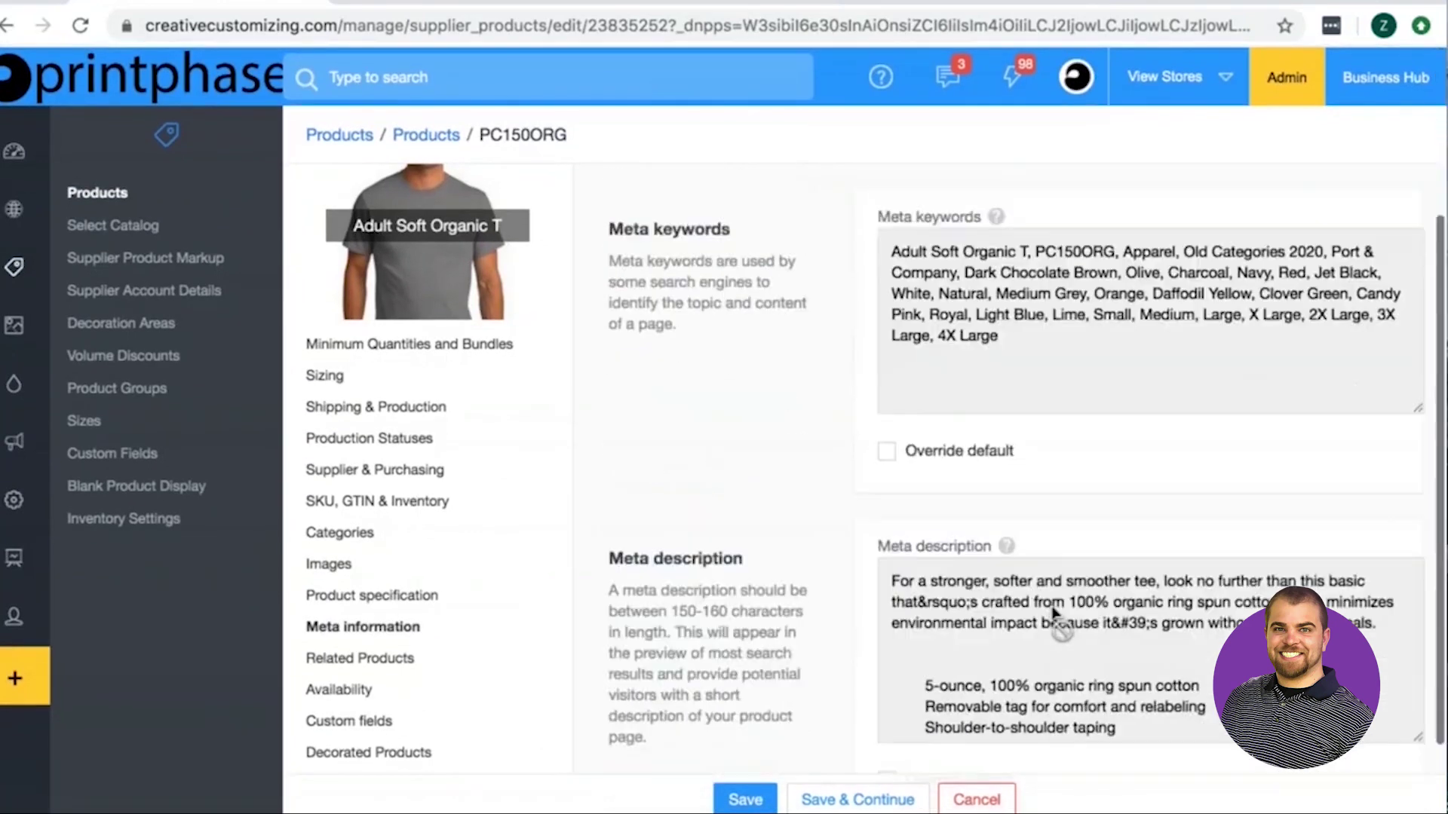
pyautogui.scroll(2, 1054, 613)
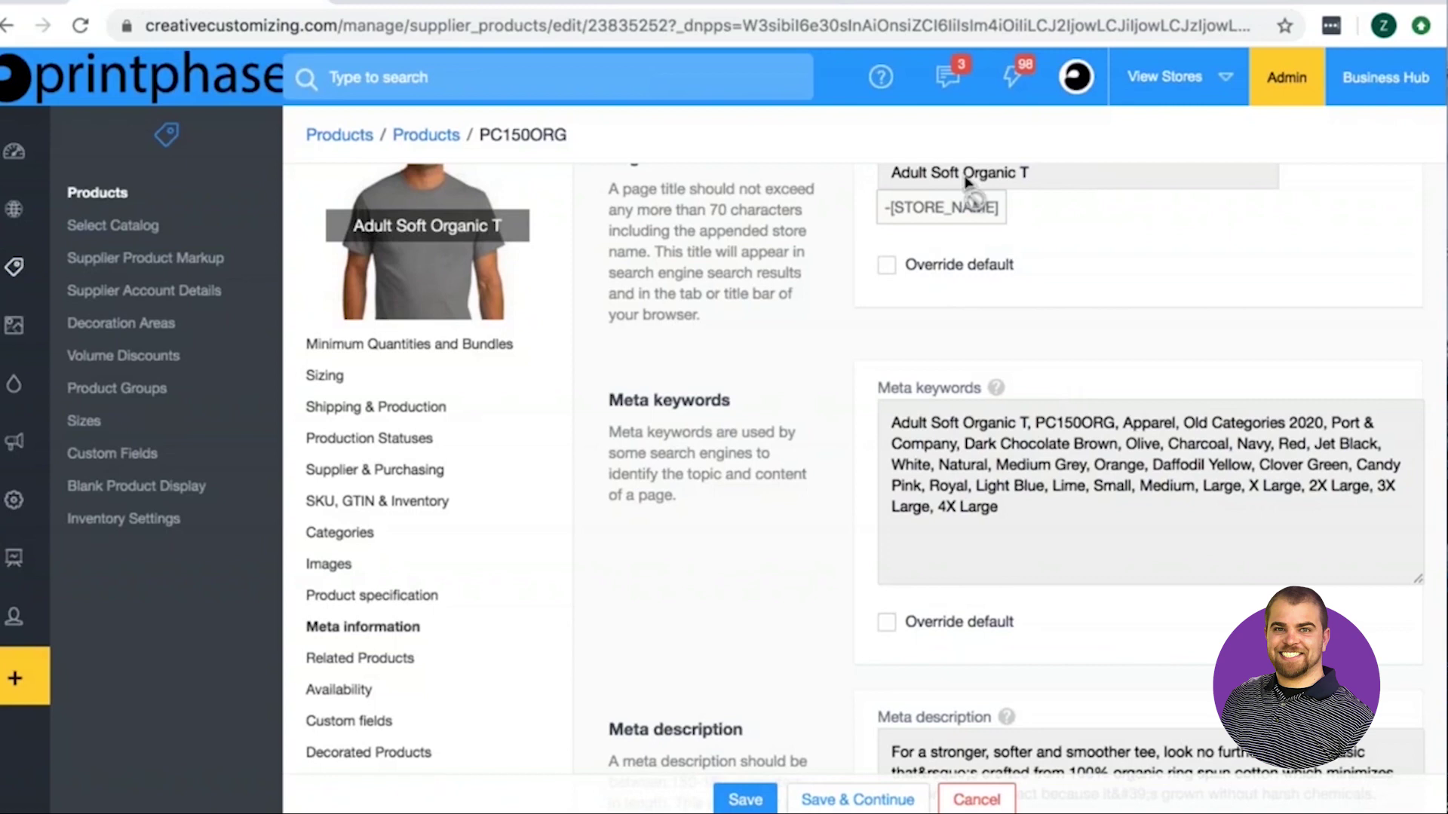
pyautogui.scroll(1, 1011, 387)
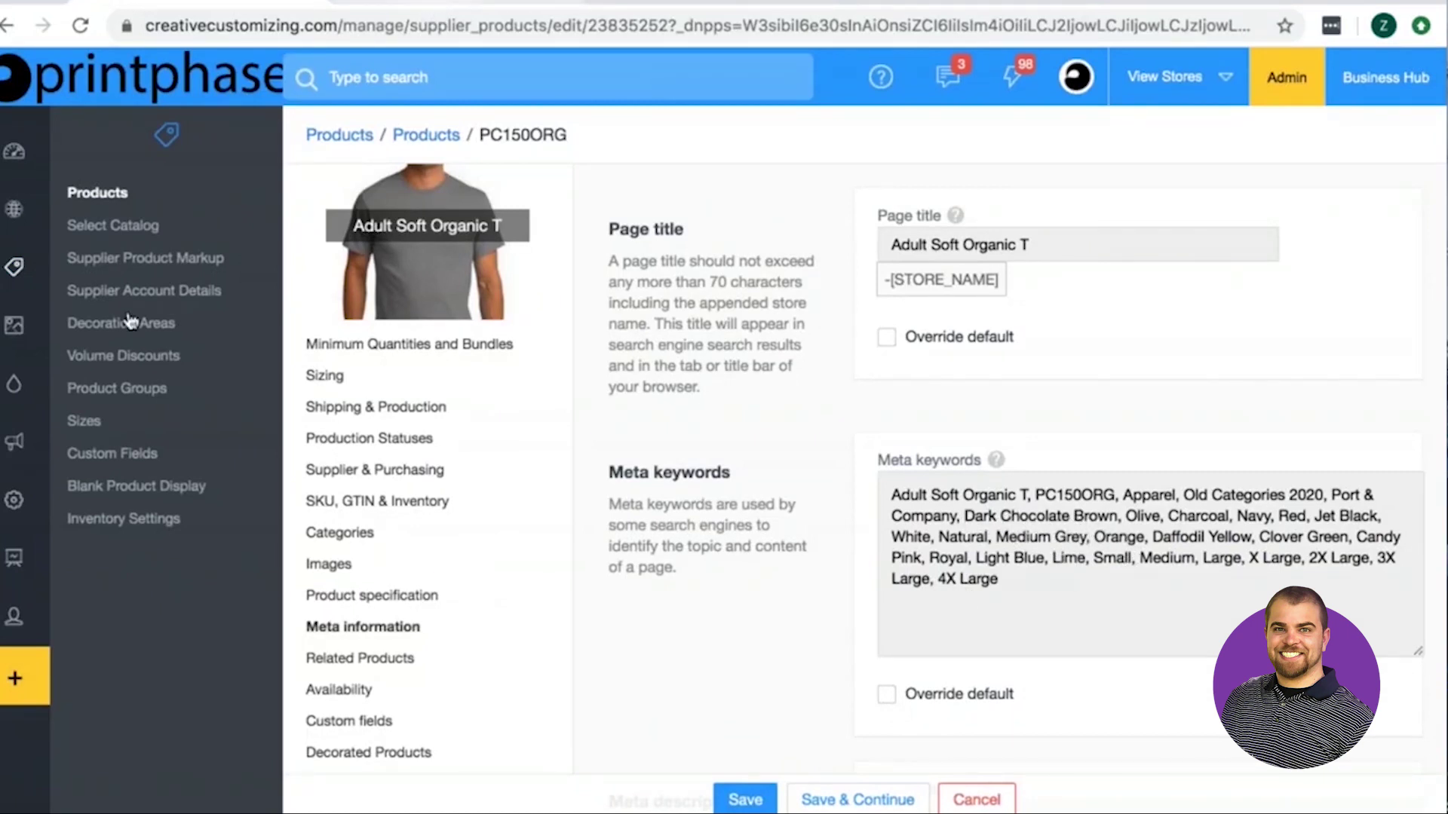
# Return to the simplewebinar store's dashboard and open its decorated product "Logo - Adult Fan Favorite T" for editing
pyautogui.moveTo(7, 215)
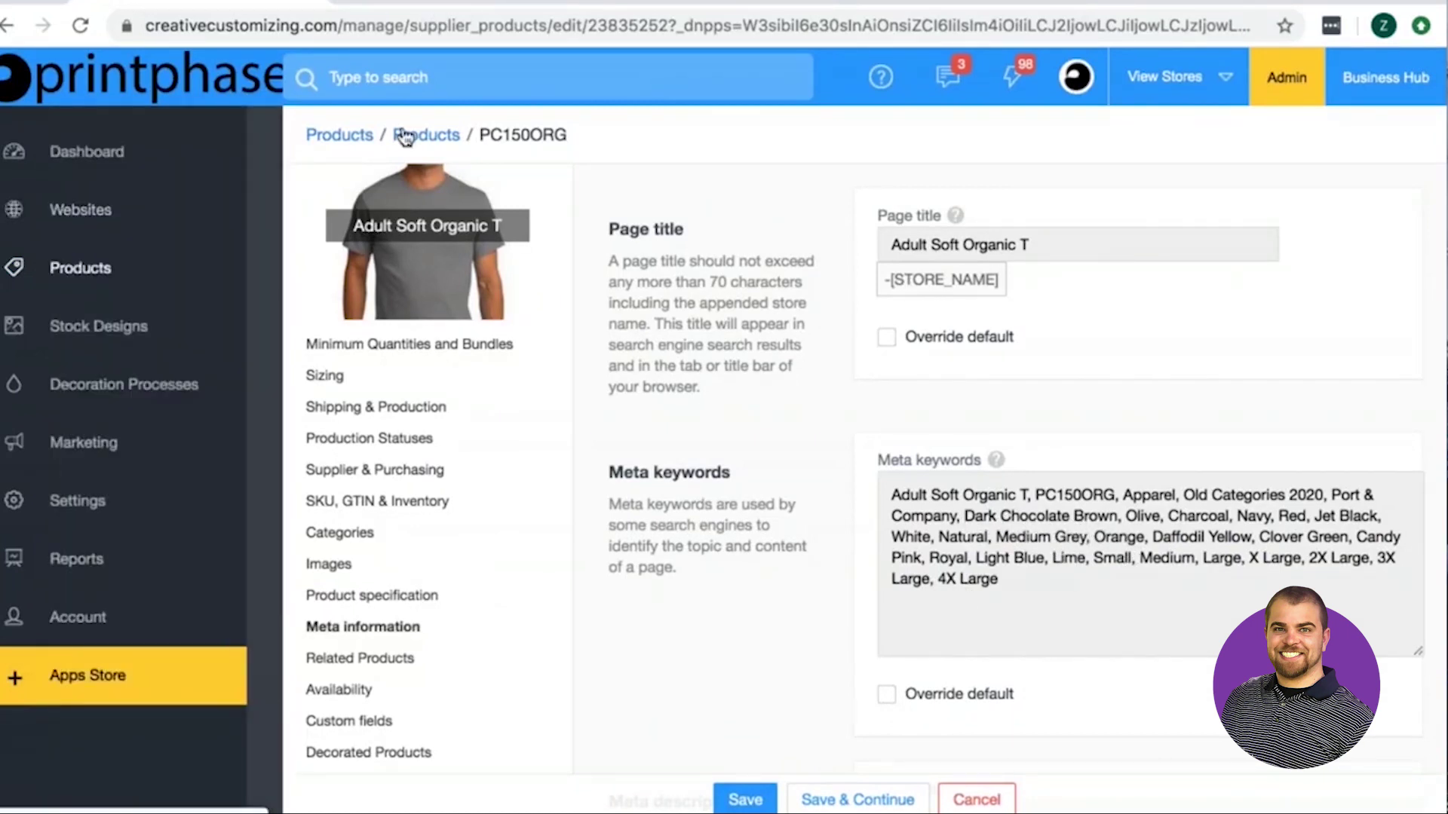
pyautogui.hscroll(-5, 427, 182)
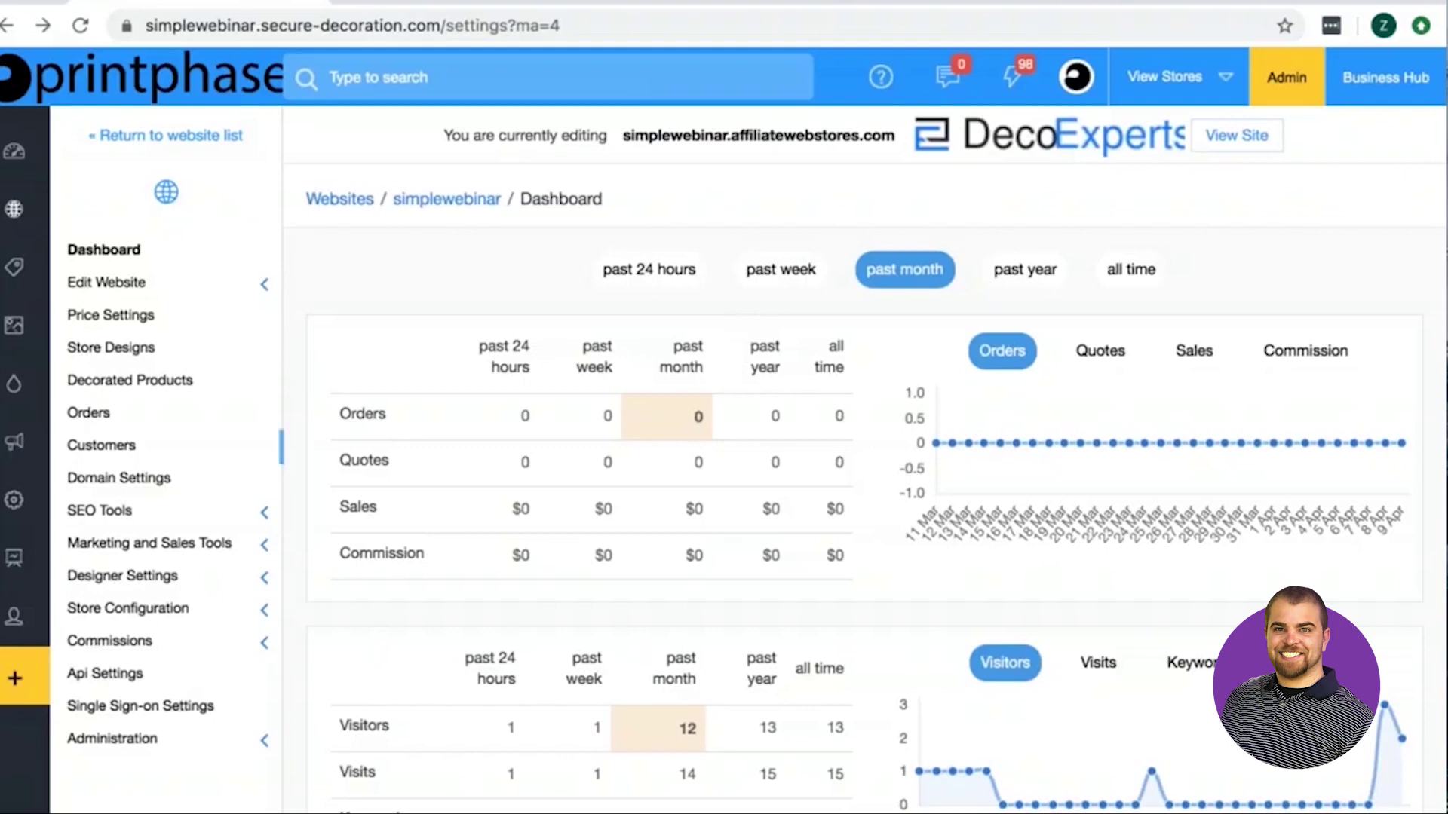
pyautogui.click(172, 381)
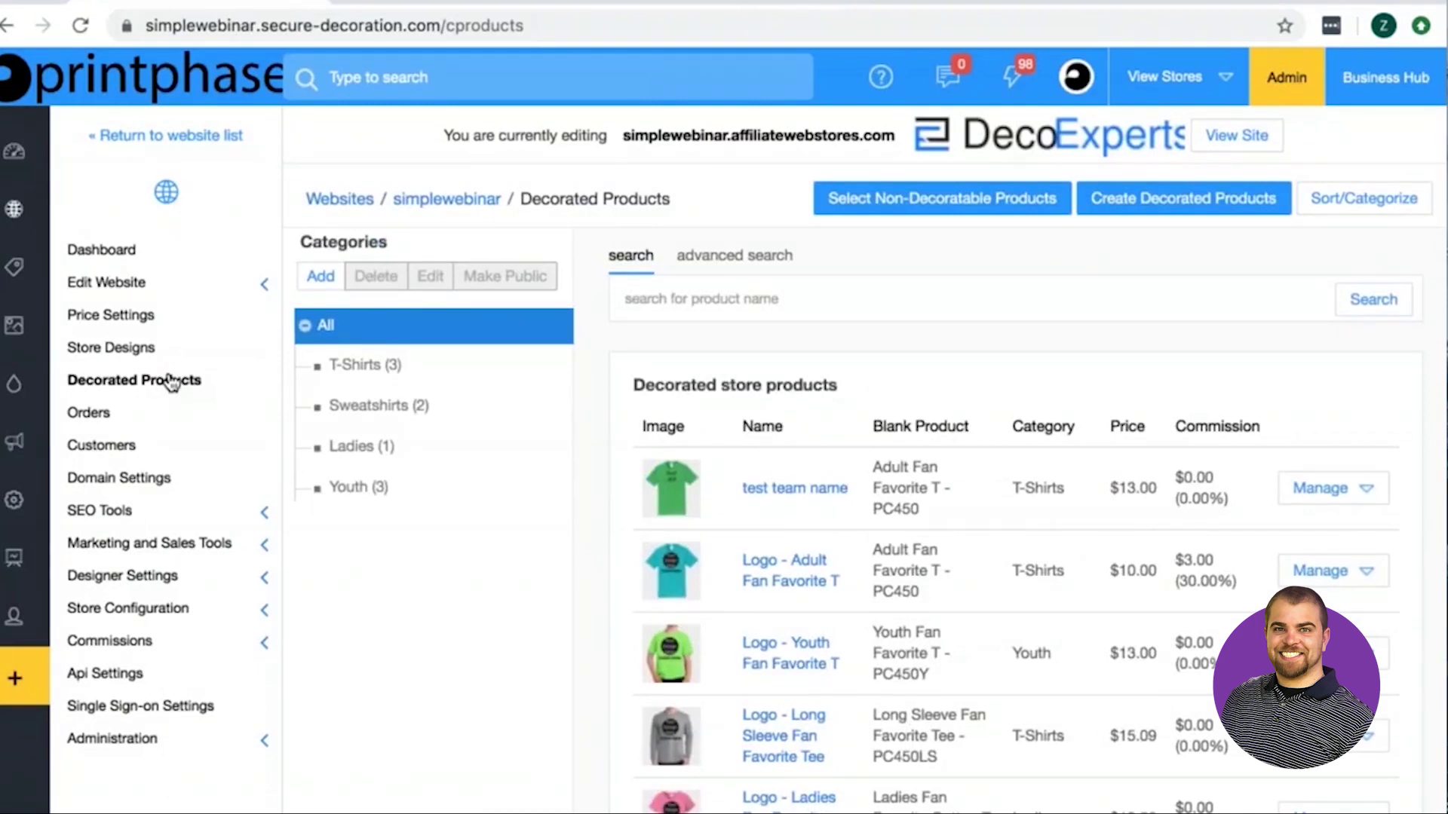
pyautogui.click(808, 597)
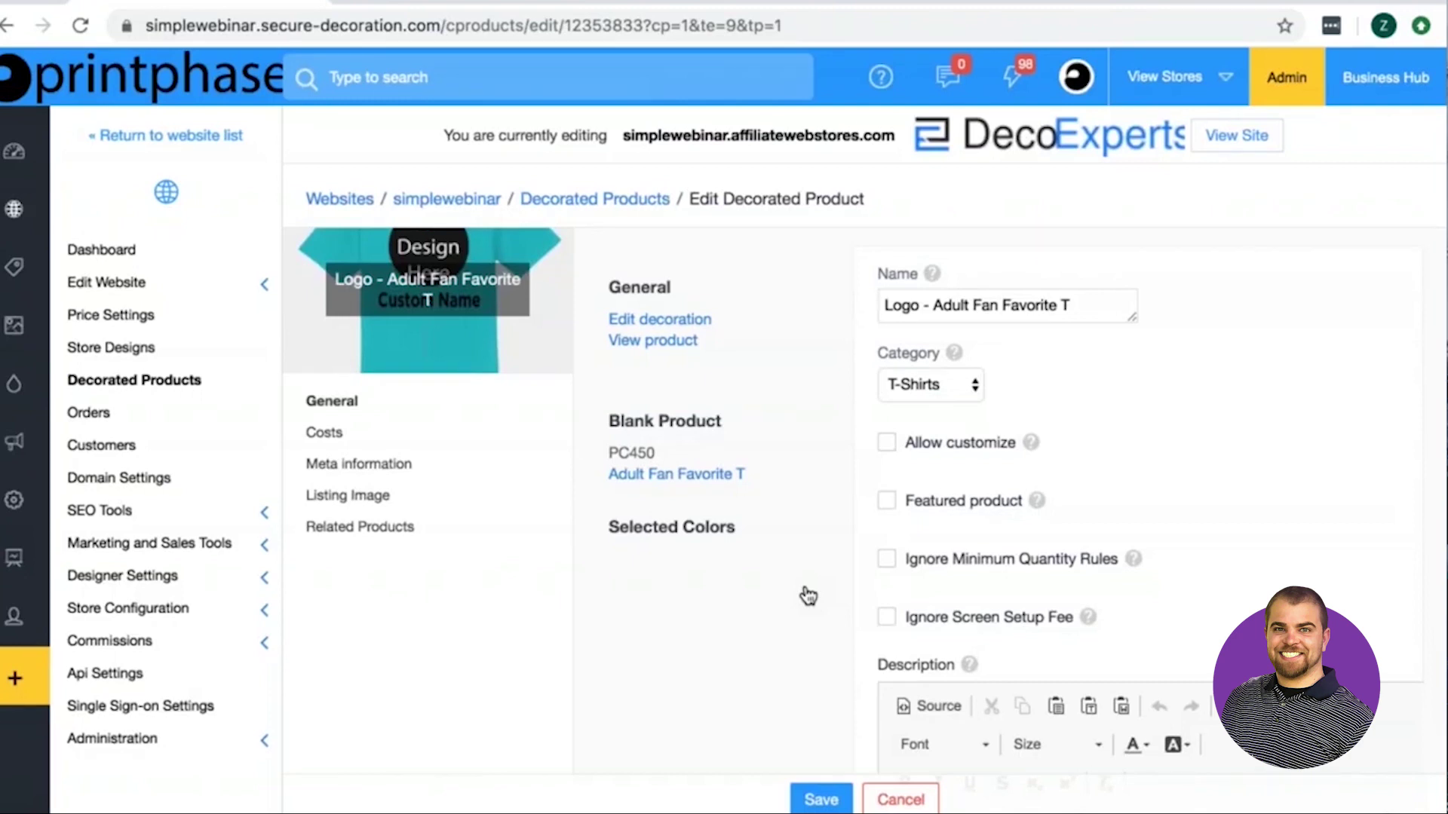
# Review the decorated product's meta information and enable the override of its default meta description for editing
pyautogui.moveTo(457, 338)
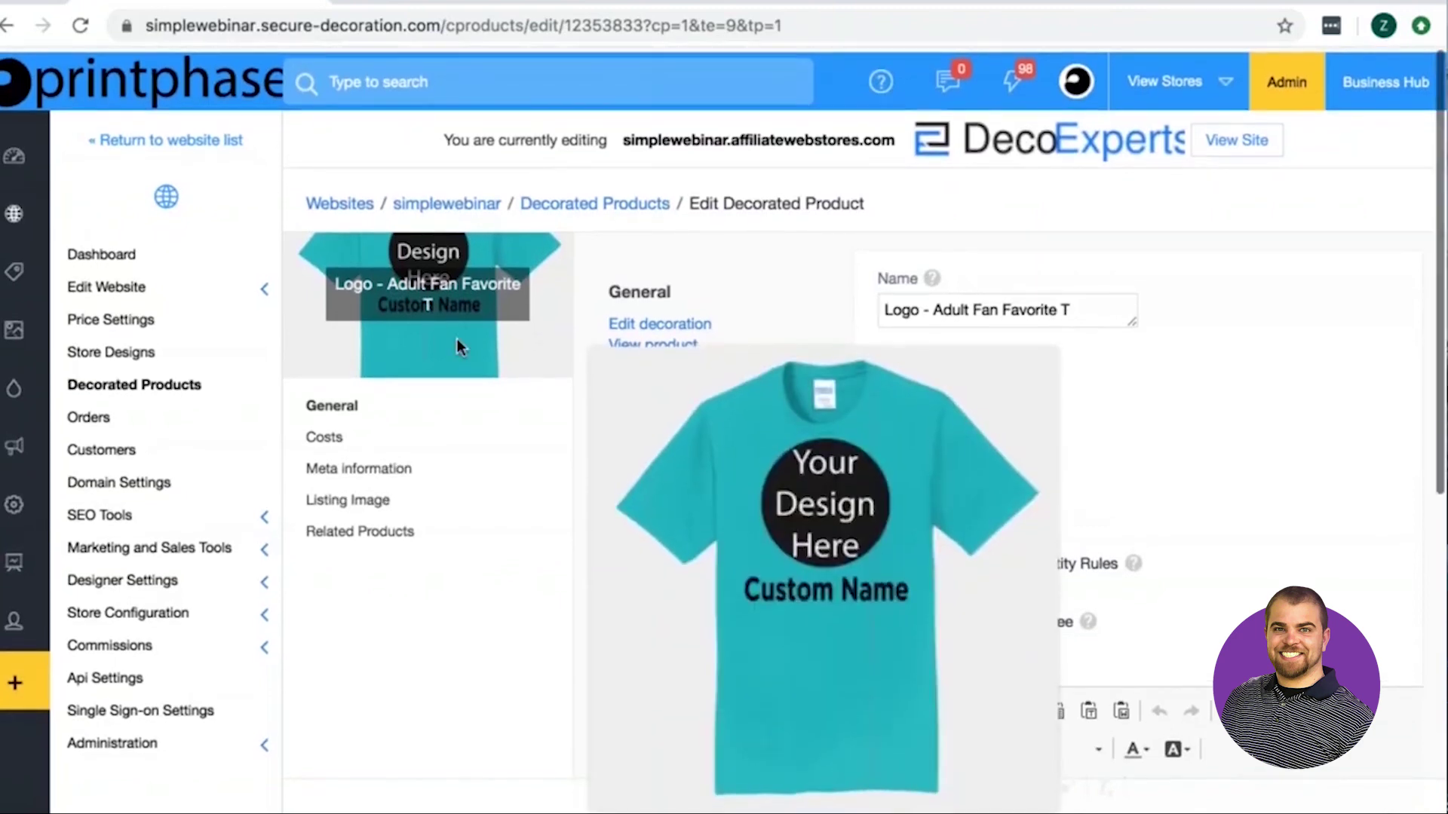
pyautogui.scroll(-1, 457, 340)
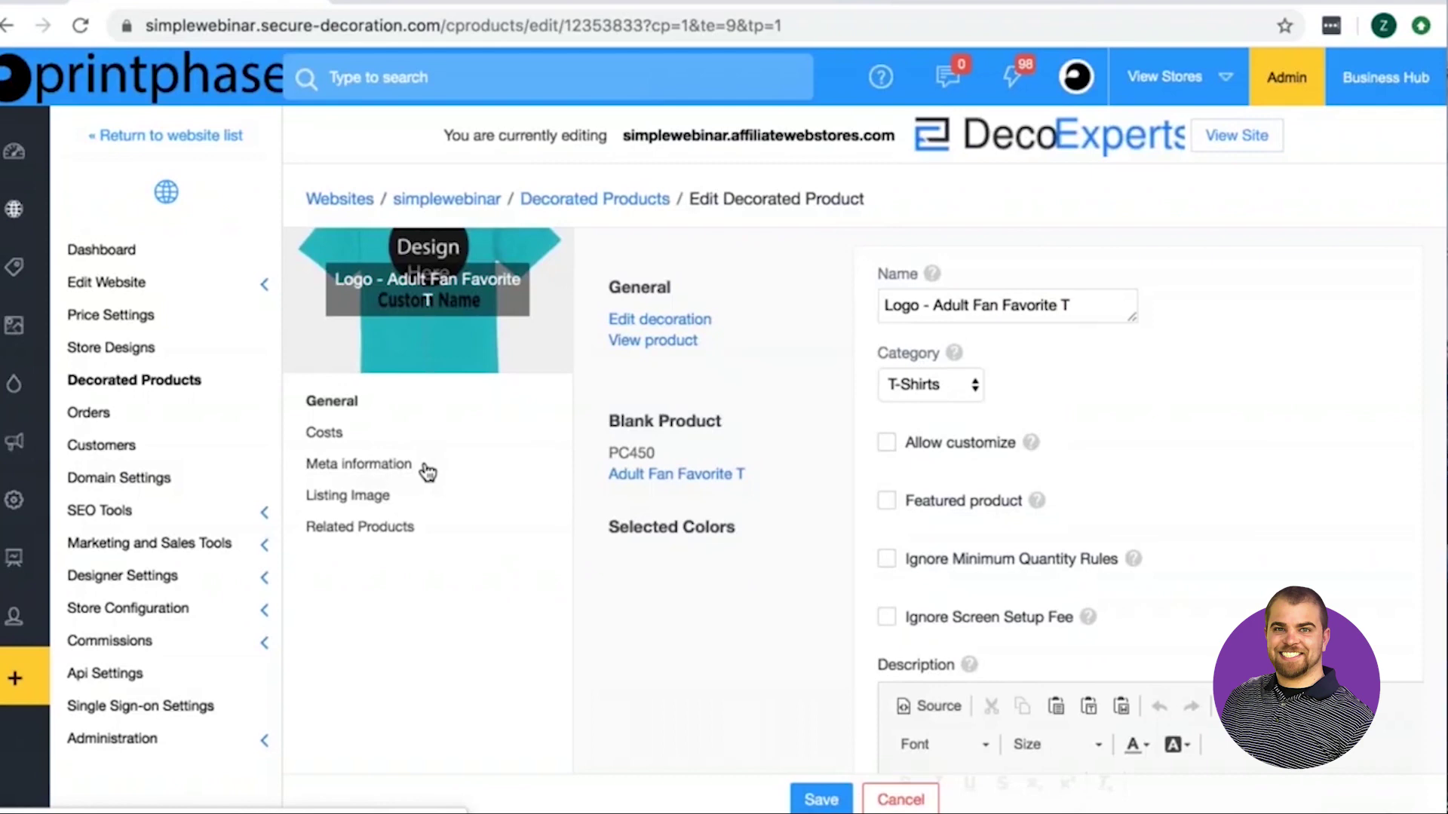
pyautogui.click(392, 465)
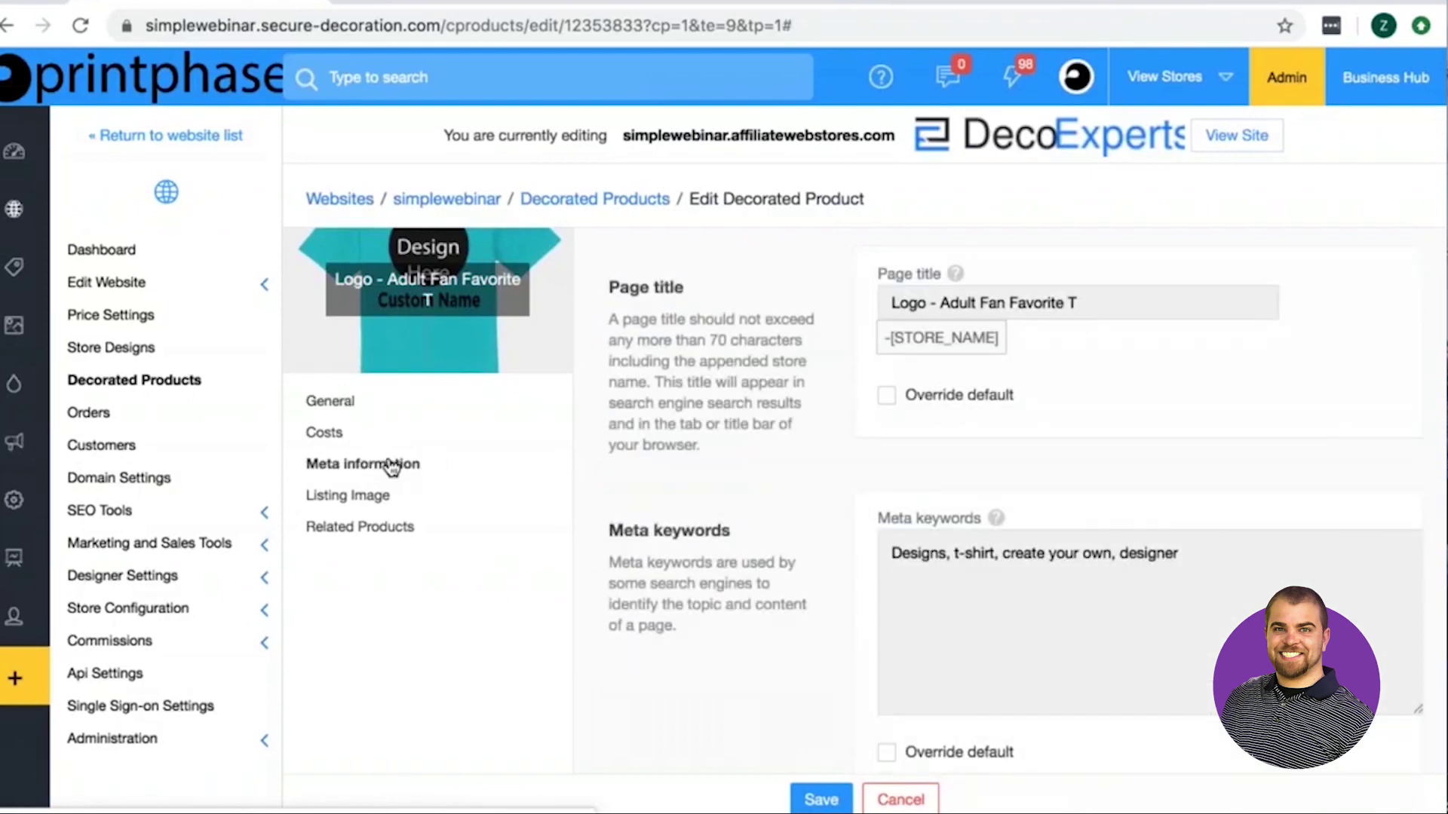
pyautogui.scroll(-3, 943, 242)
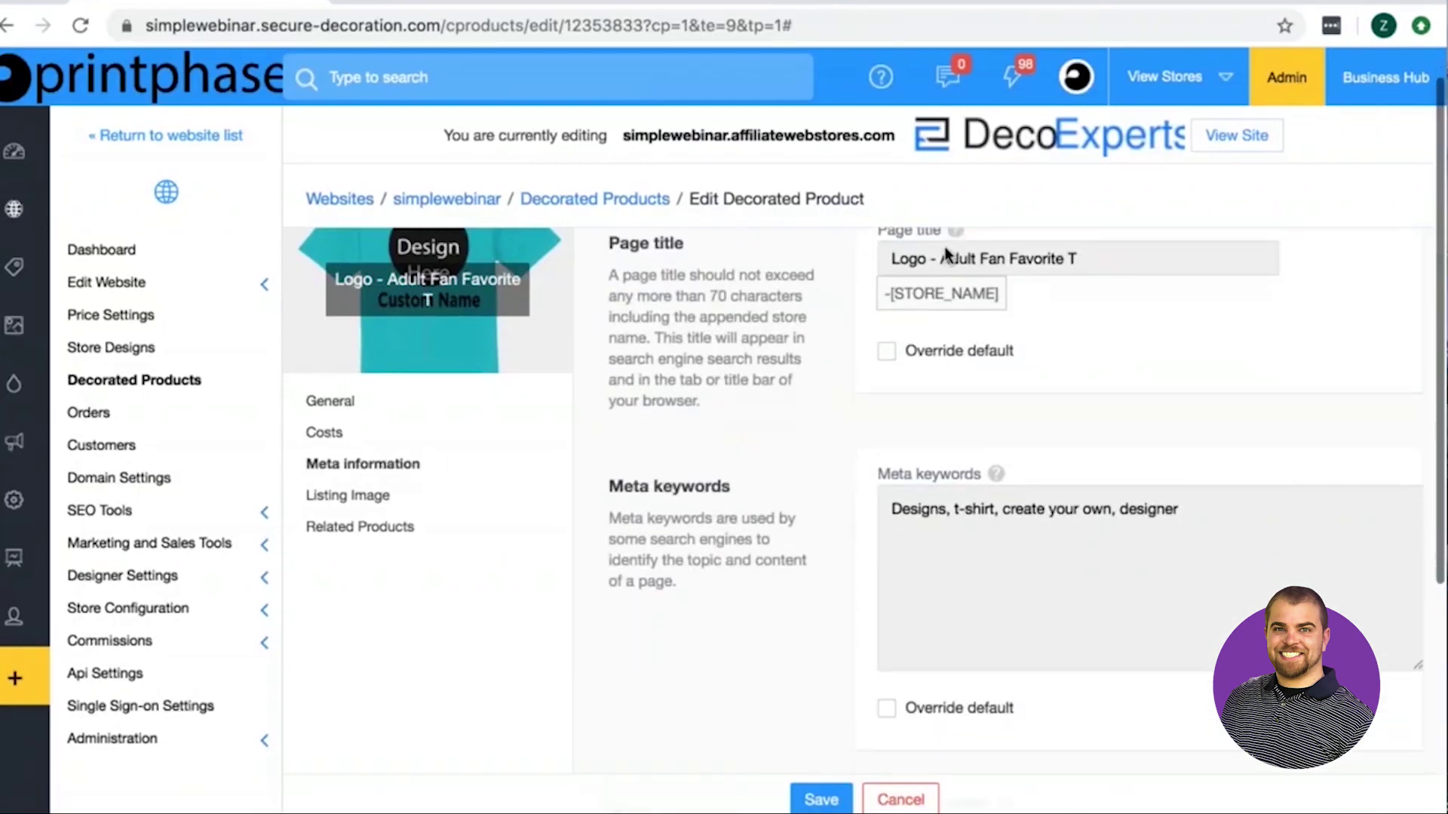
pyautogui.scroll(-3, 945, 254)
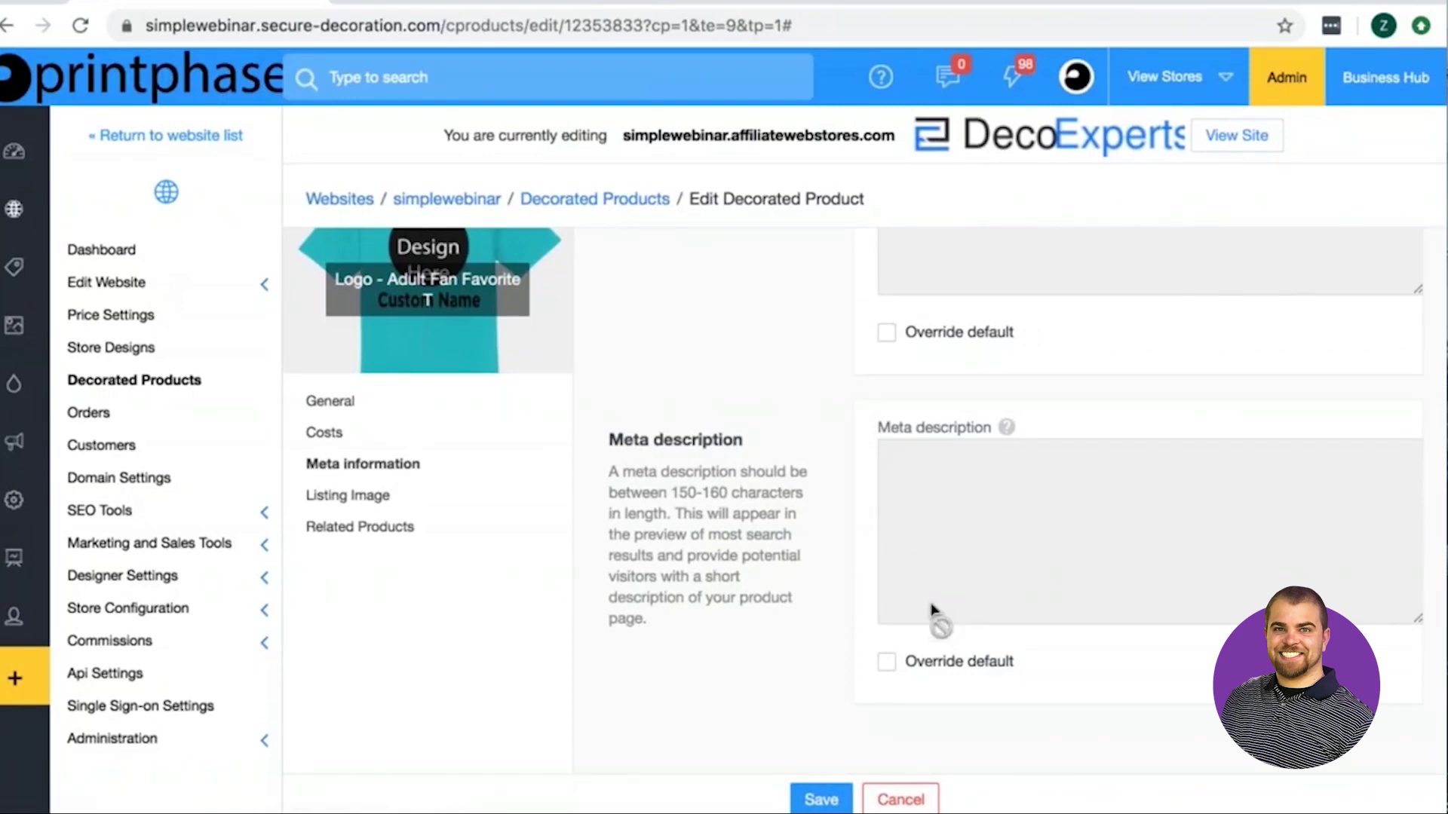
pyautogui.click(886, 668)
pyautogui.click(999, 523)
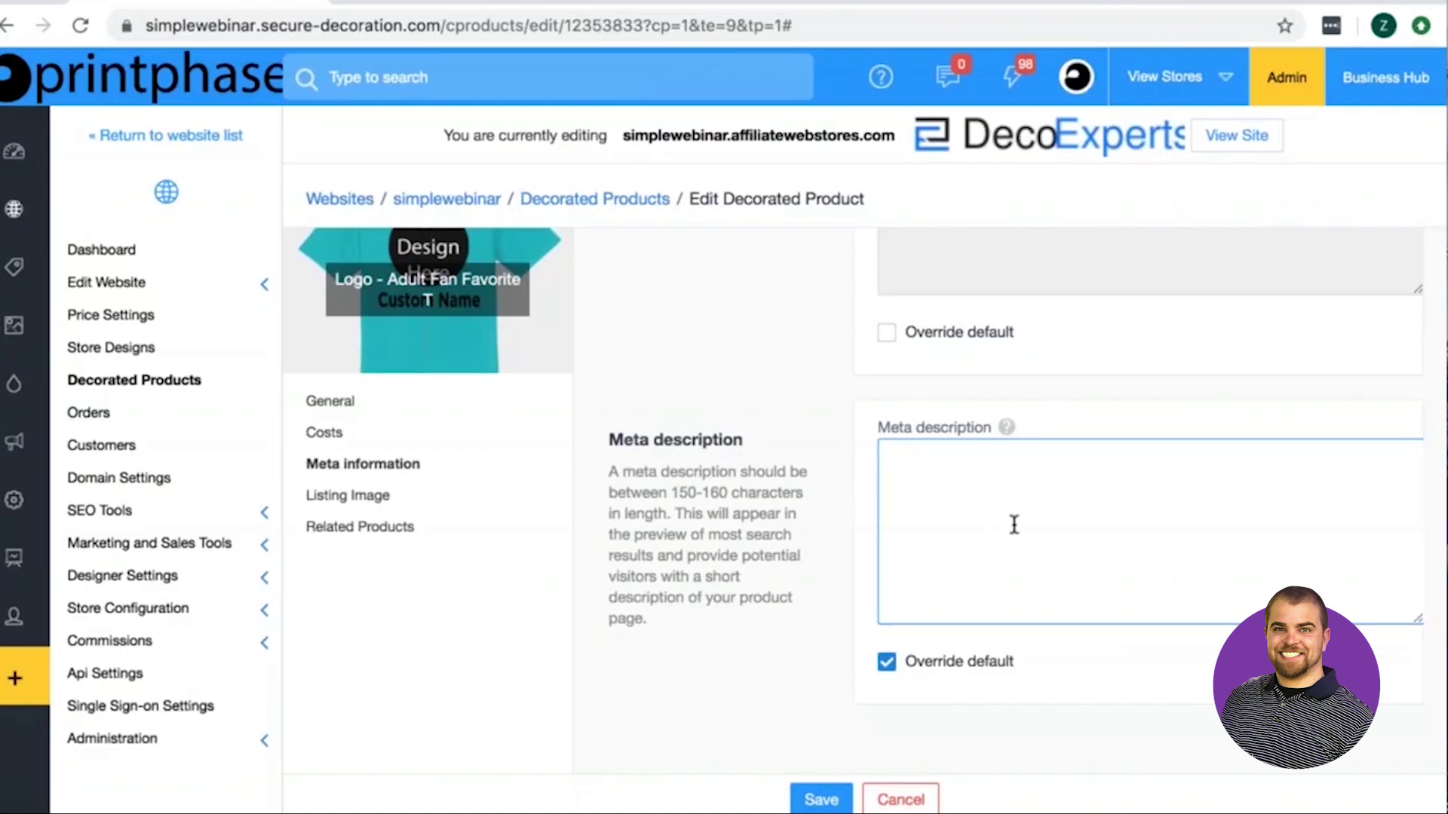
# Leave the decorated product and open the simplewebinar store's Home page in the page editor
pyautogui.click(213, 286)
pyautogui.click(175, 320)
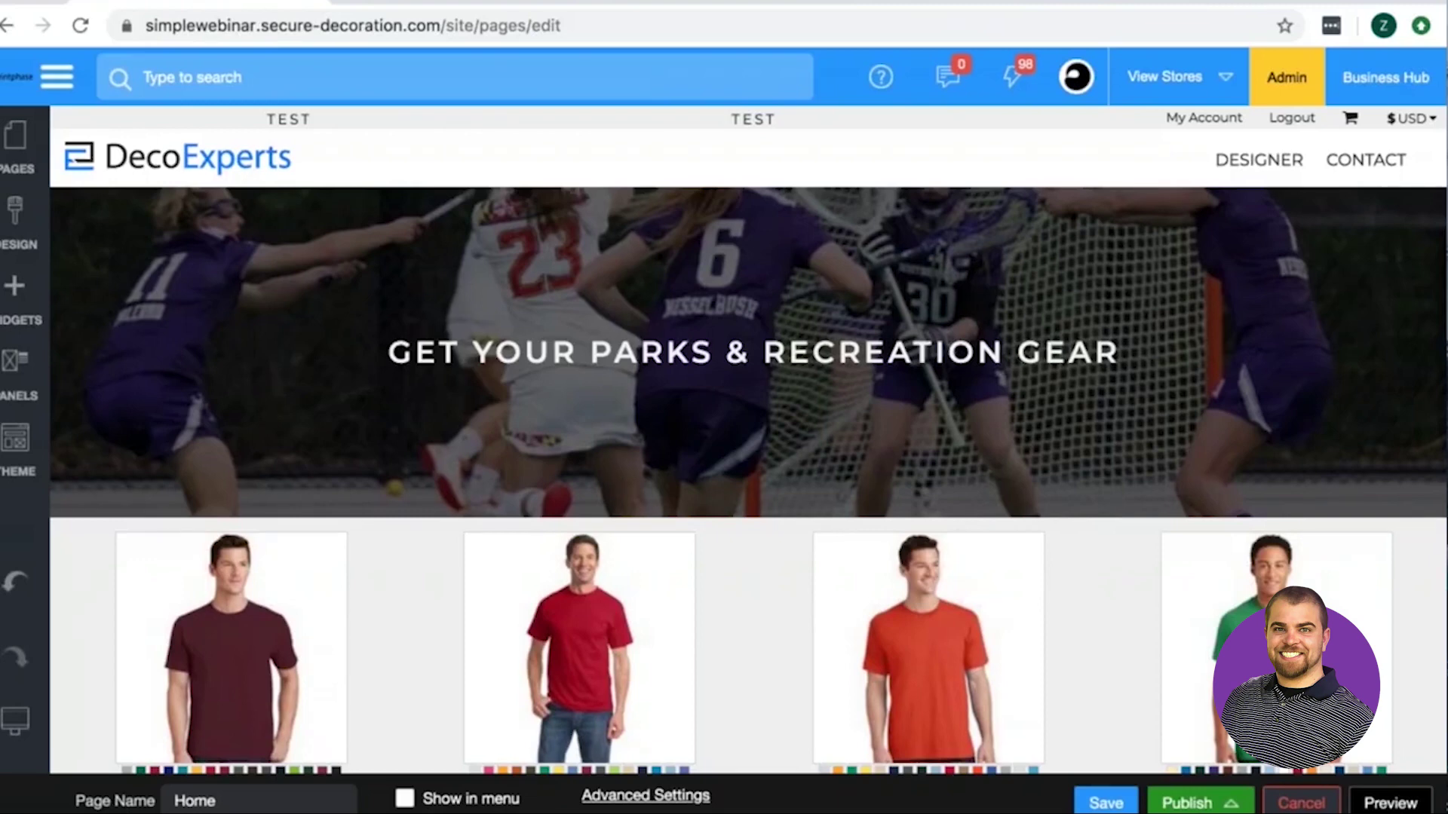
# Switch to the Google results for "custom shirts" and examine the titles and descriptions of the organic listings
pyautogui.click(457, 3)
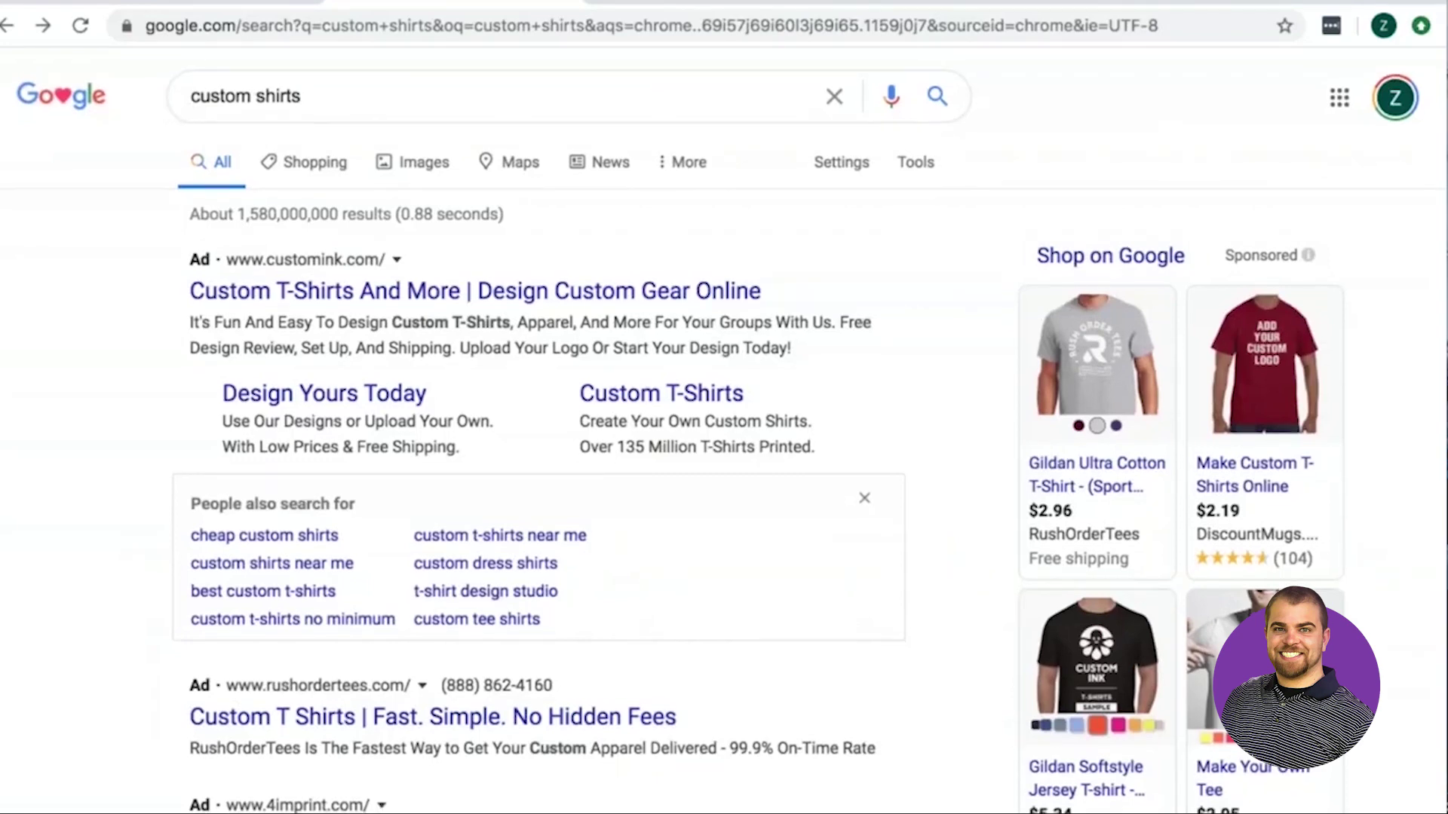
pyautogui.scroll(-15, 300, 103)
pyautogui.scroll(-20, 539, 452)
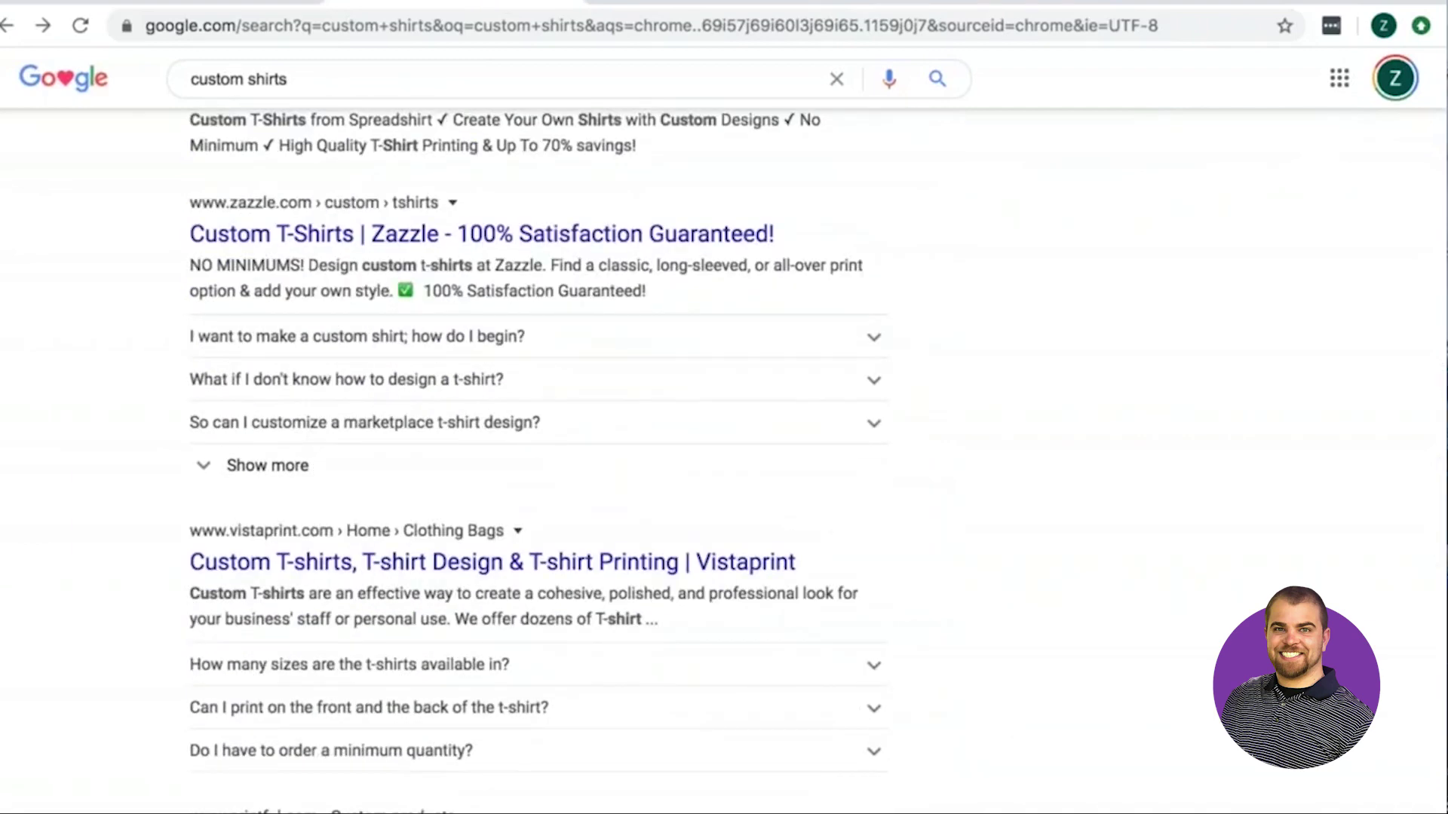
pyautogui.scroll(3, 178, 260)
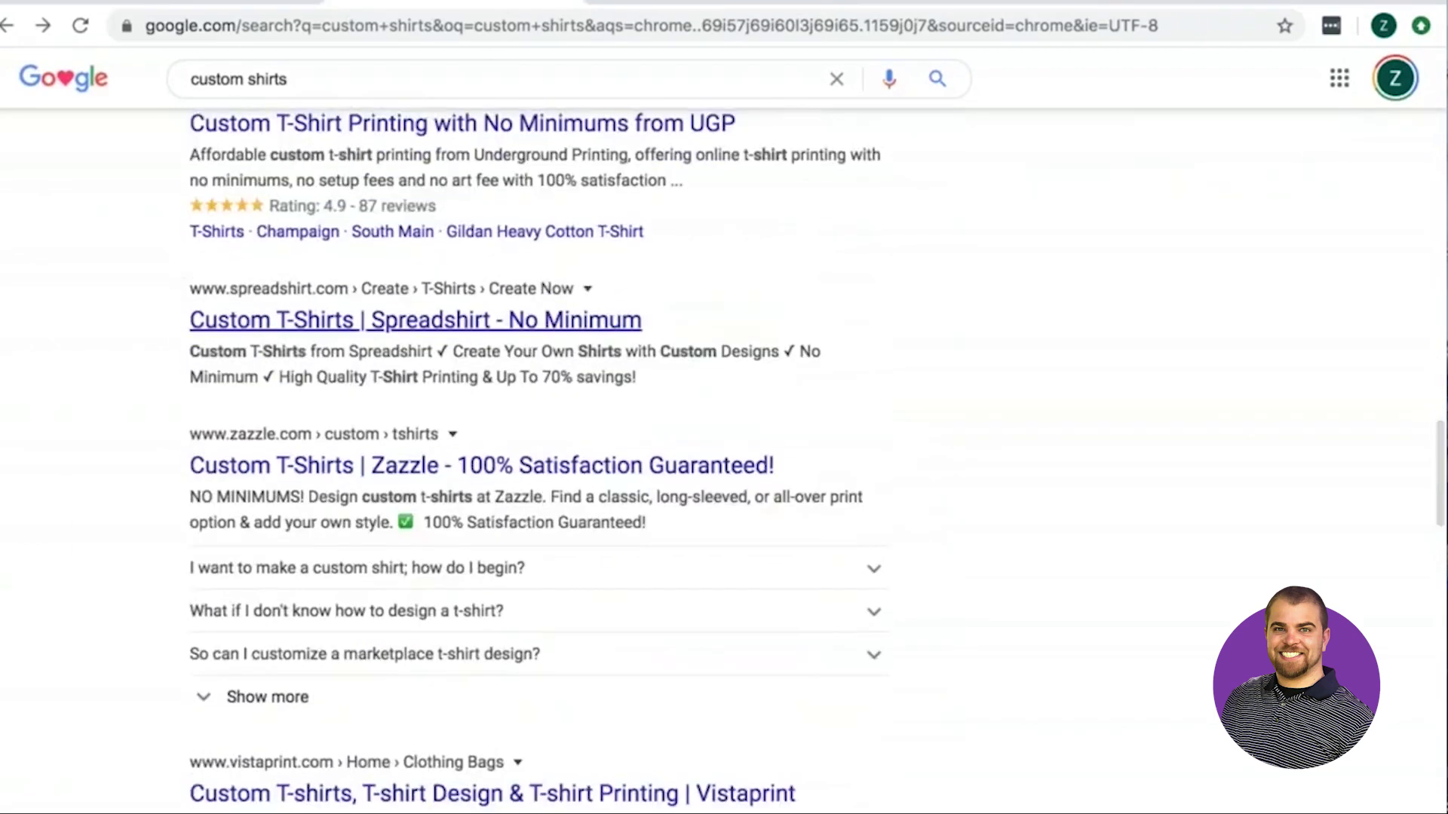
pyautogui.scroll(-2, 275, 640)
pyautogui.scroll(3, 276, 640)
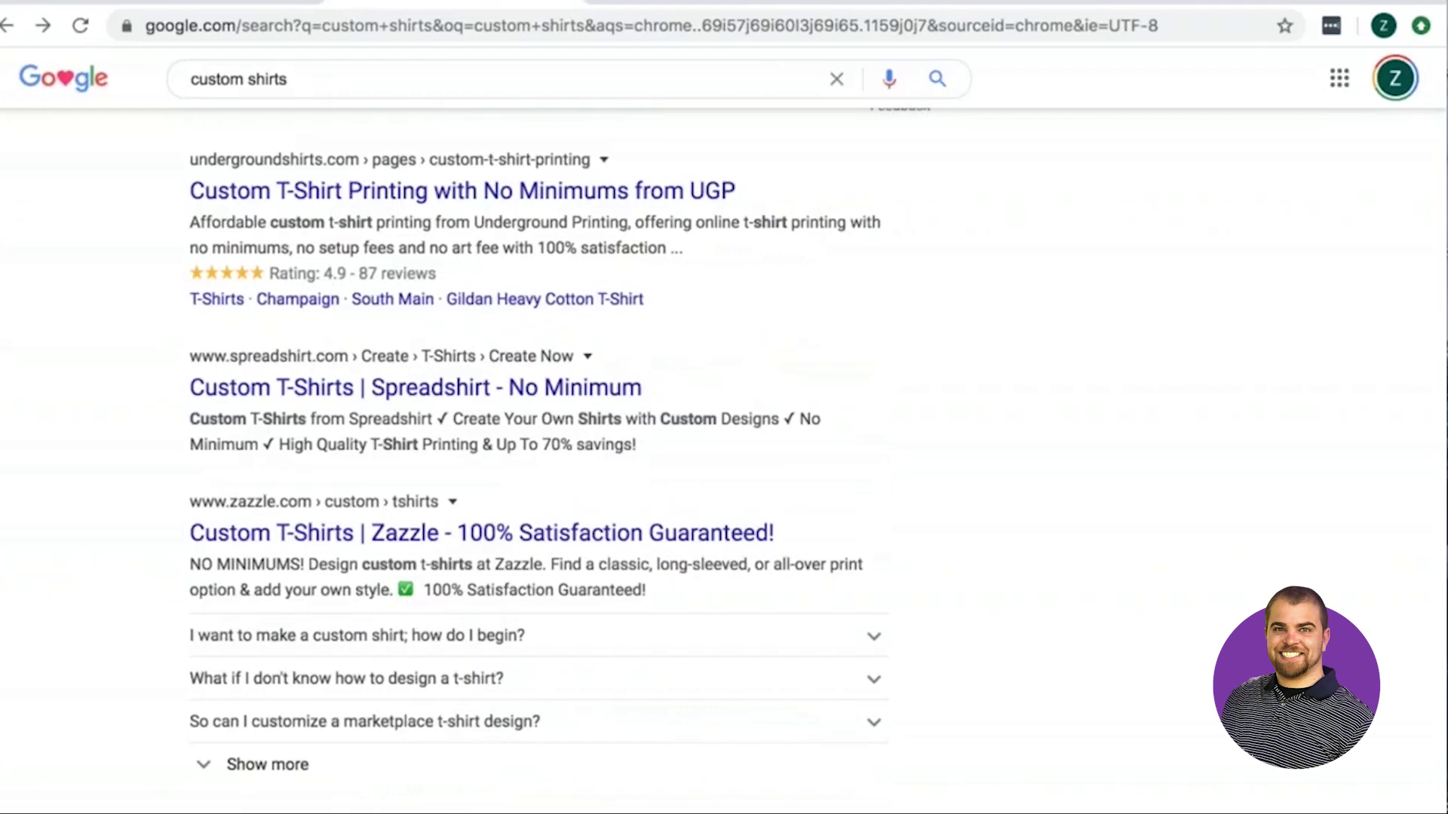
pyautogui.scroll(-8, 528, 453)
pyautogui.scroll(11, 528, 452)
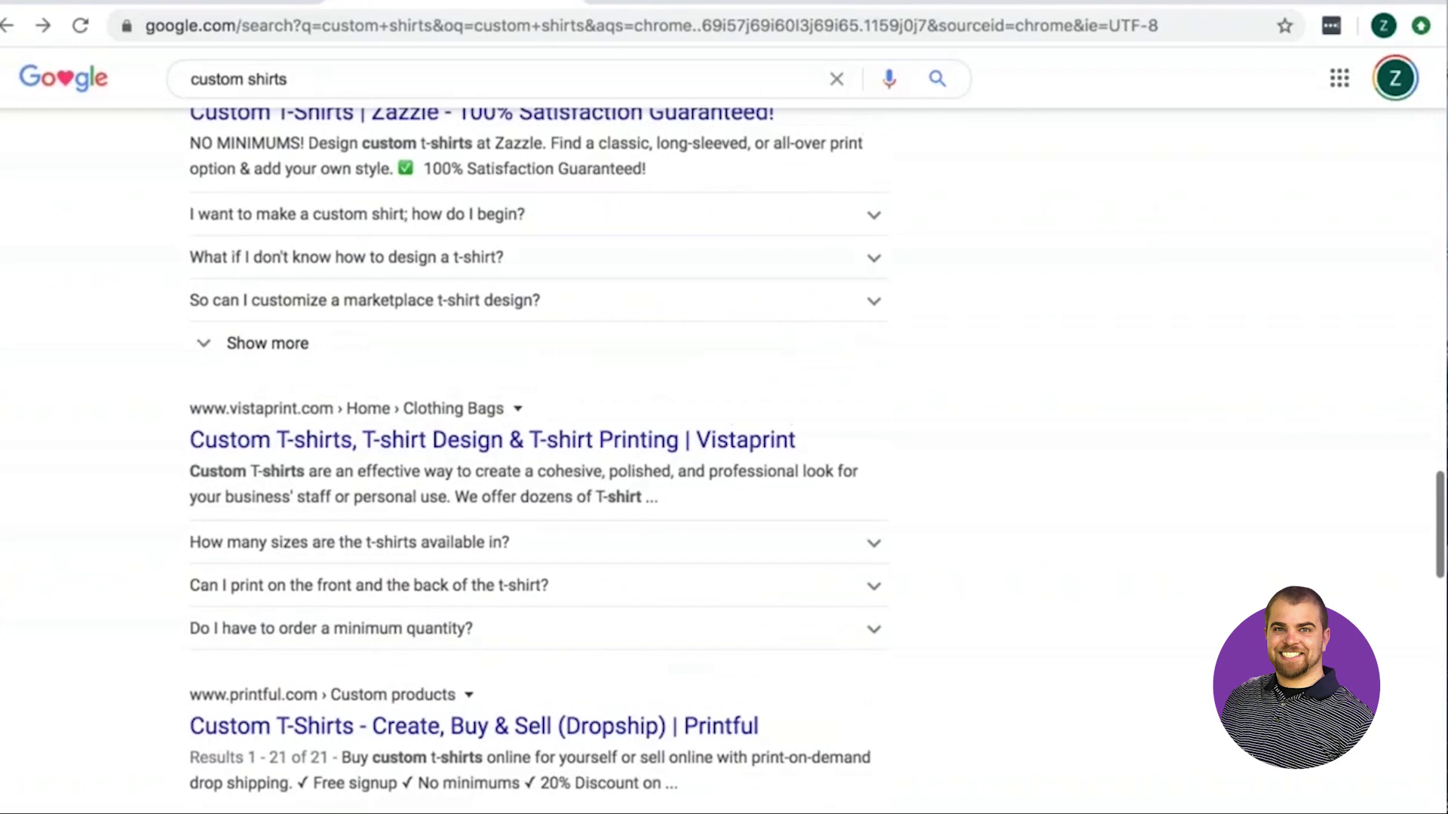
# Compare the paid ads for "custom shirts" with the map listings and organic results beneath them
pyautogui.scroll(14, 198, 635)
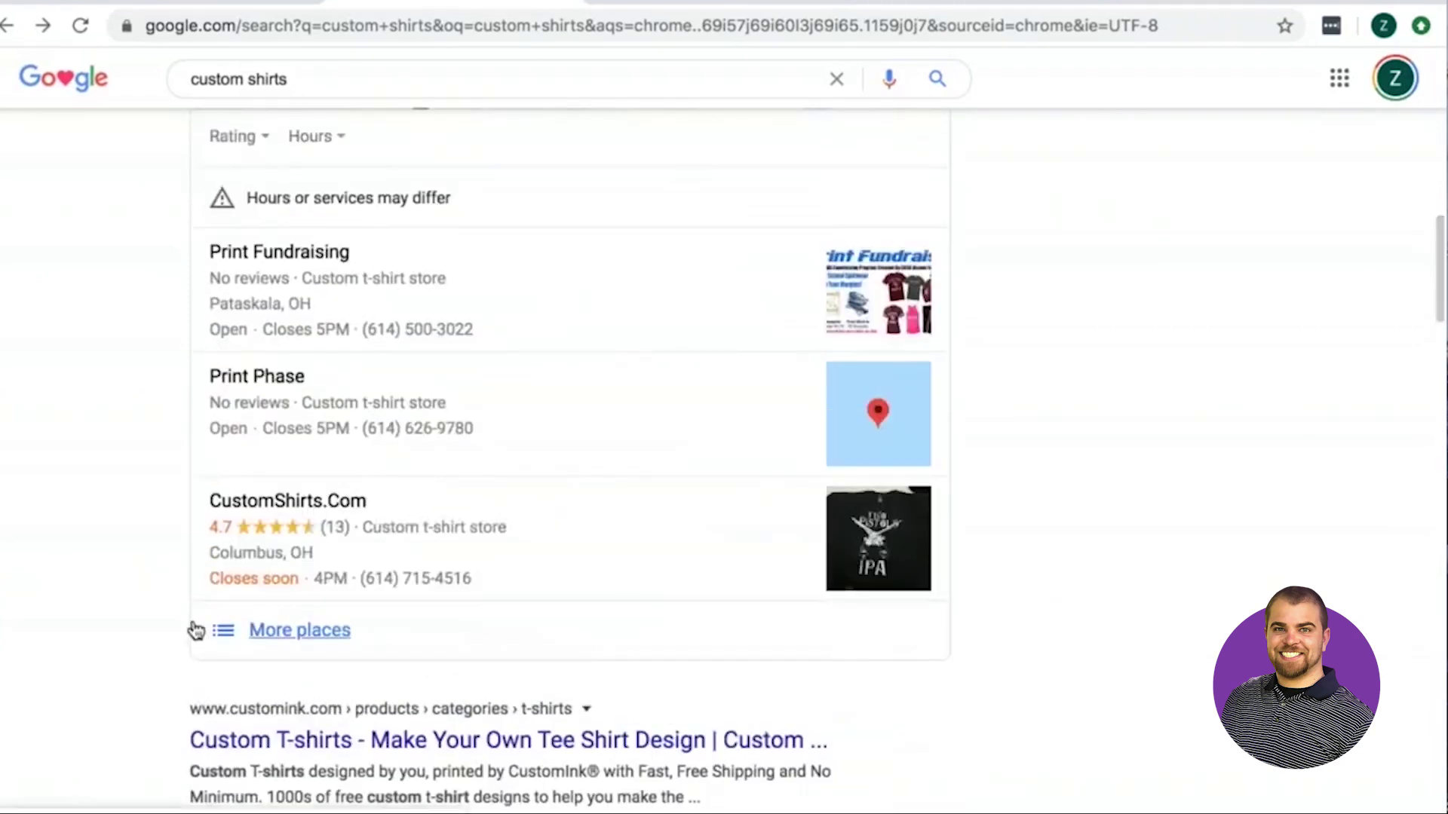
pyautogui.scroll(6, 197, 635)
pyautogui.scroll(5, 130, 386)
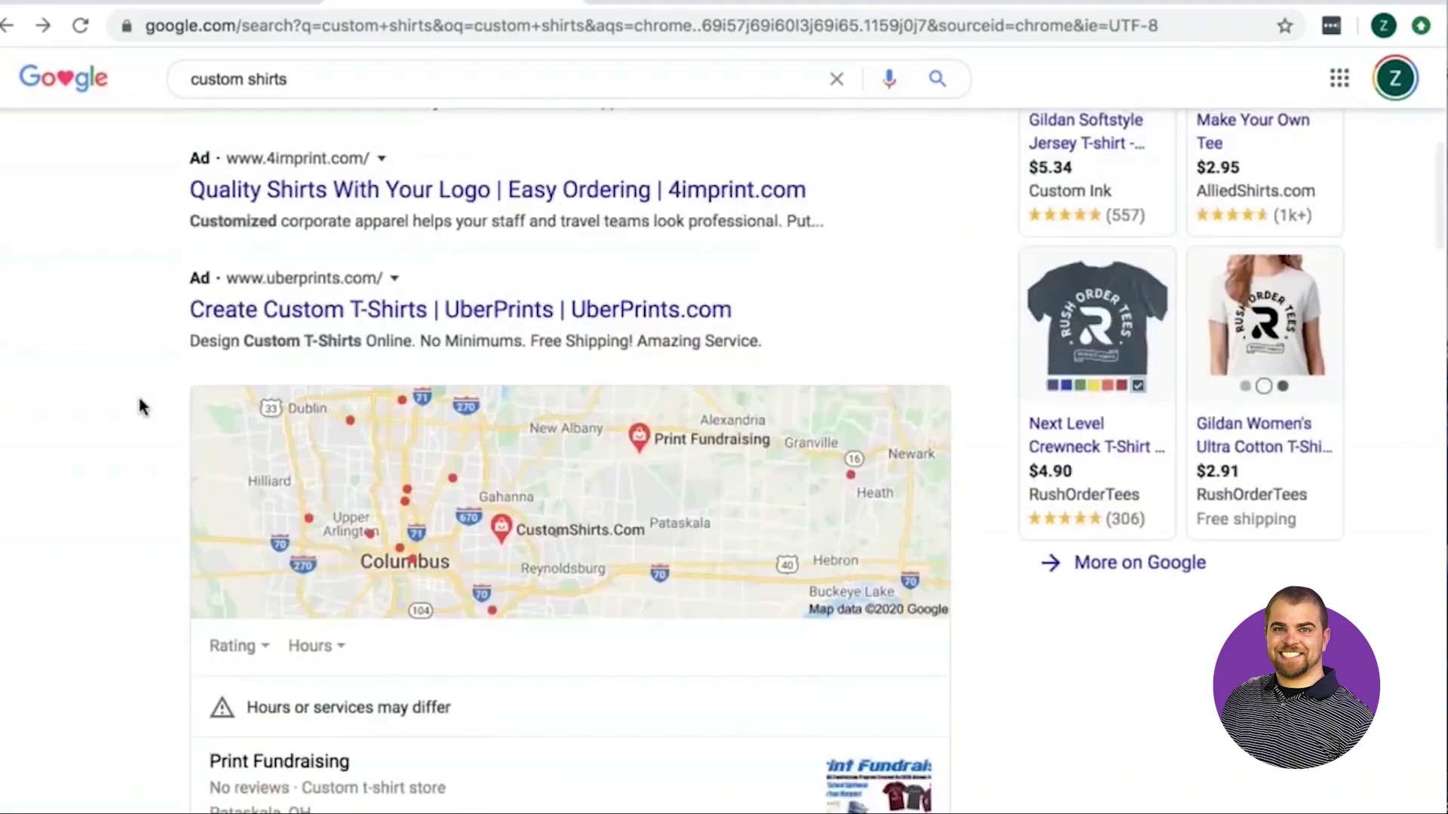
pyautogui.scroll(5, 570, 453)
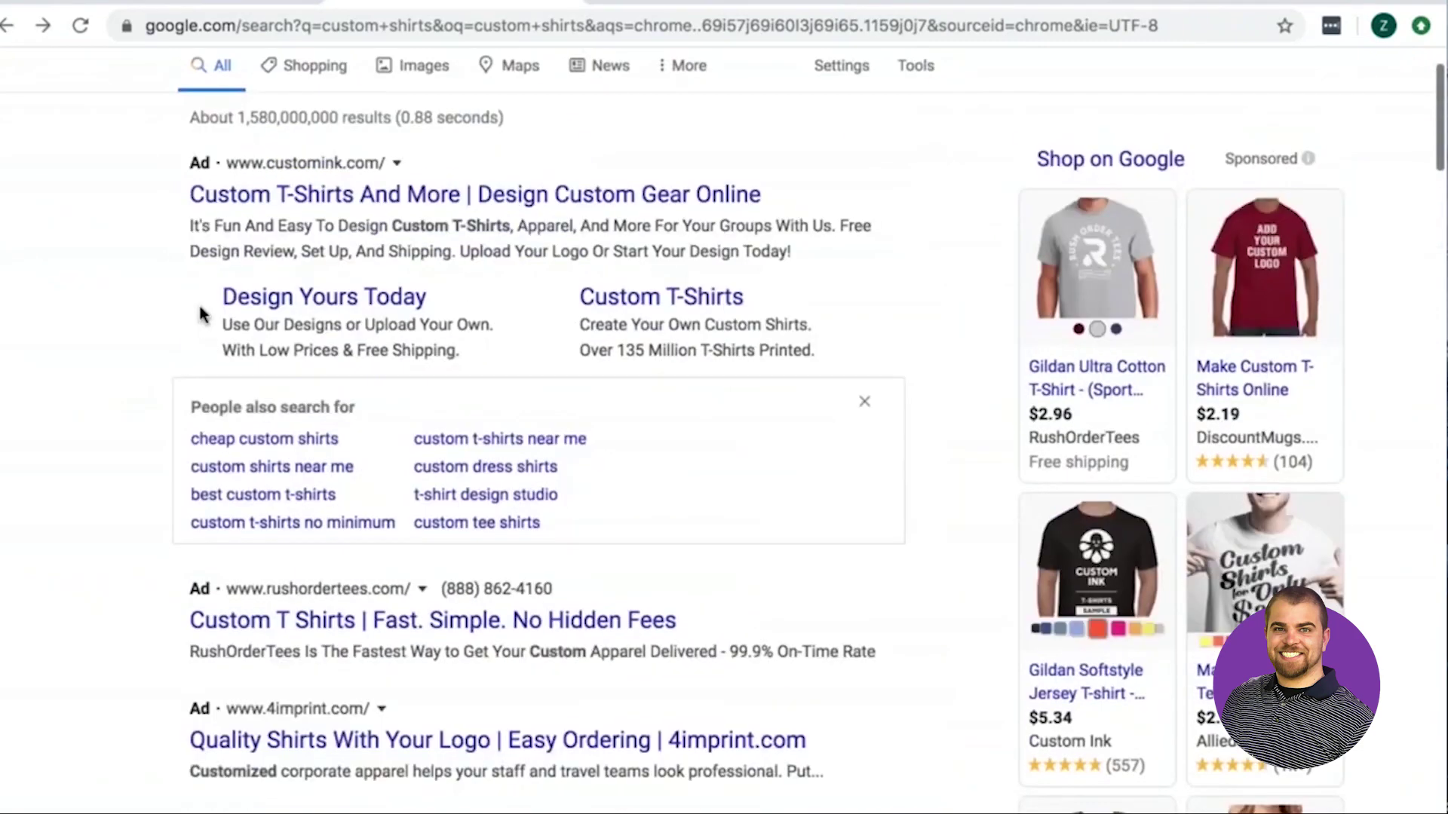
pyautogui.scroll(-10, 570, 453)
pyautogui.scroll(-15, 296, 476)
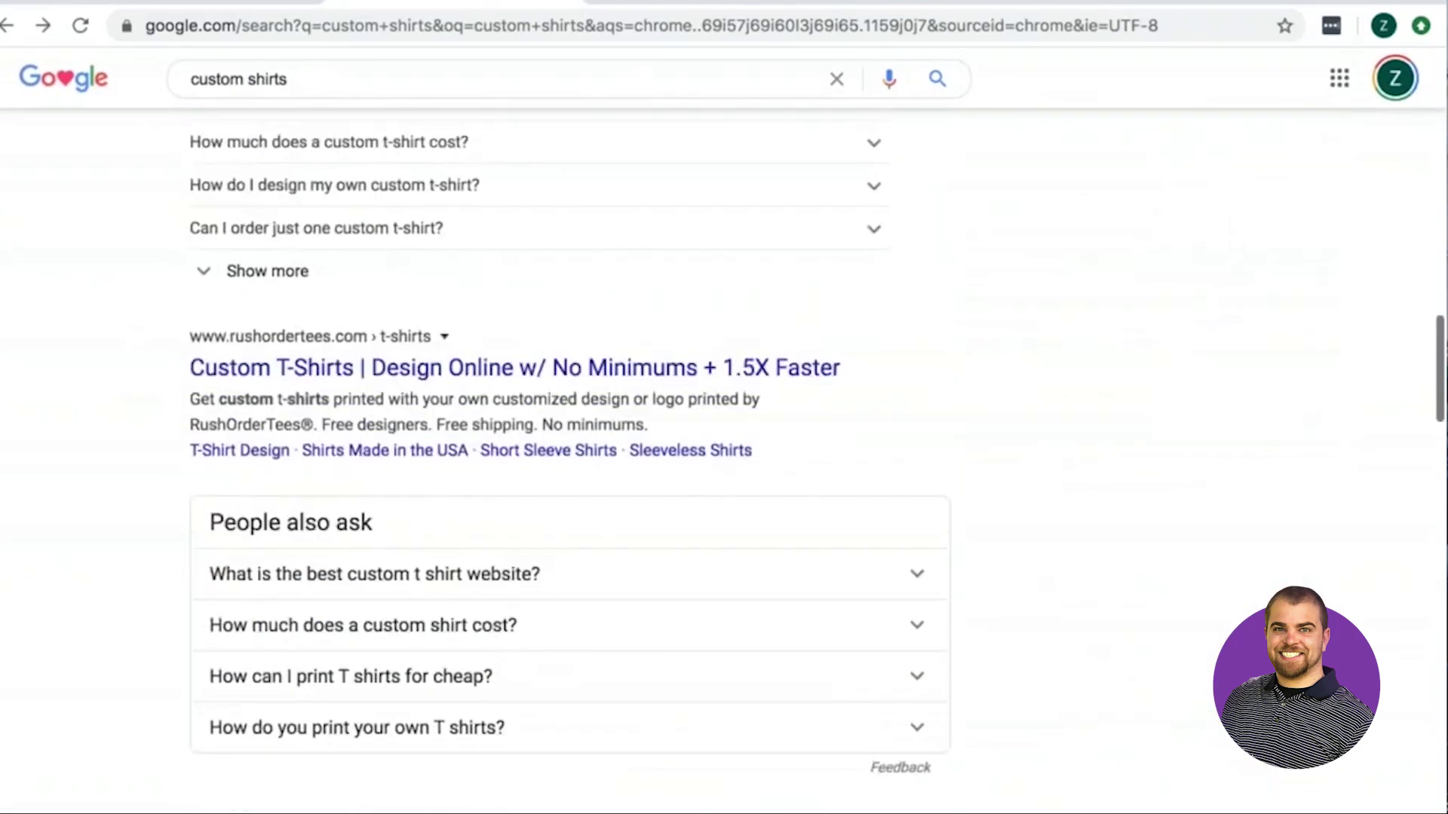
pyautogui.scroll(6, 296, 475)
pyautogui.scroll(-1, 296, 475)
pyautogui.scroll(12, 296, 483)
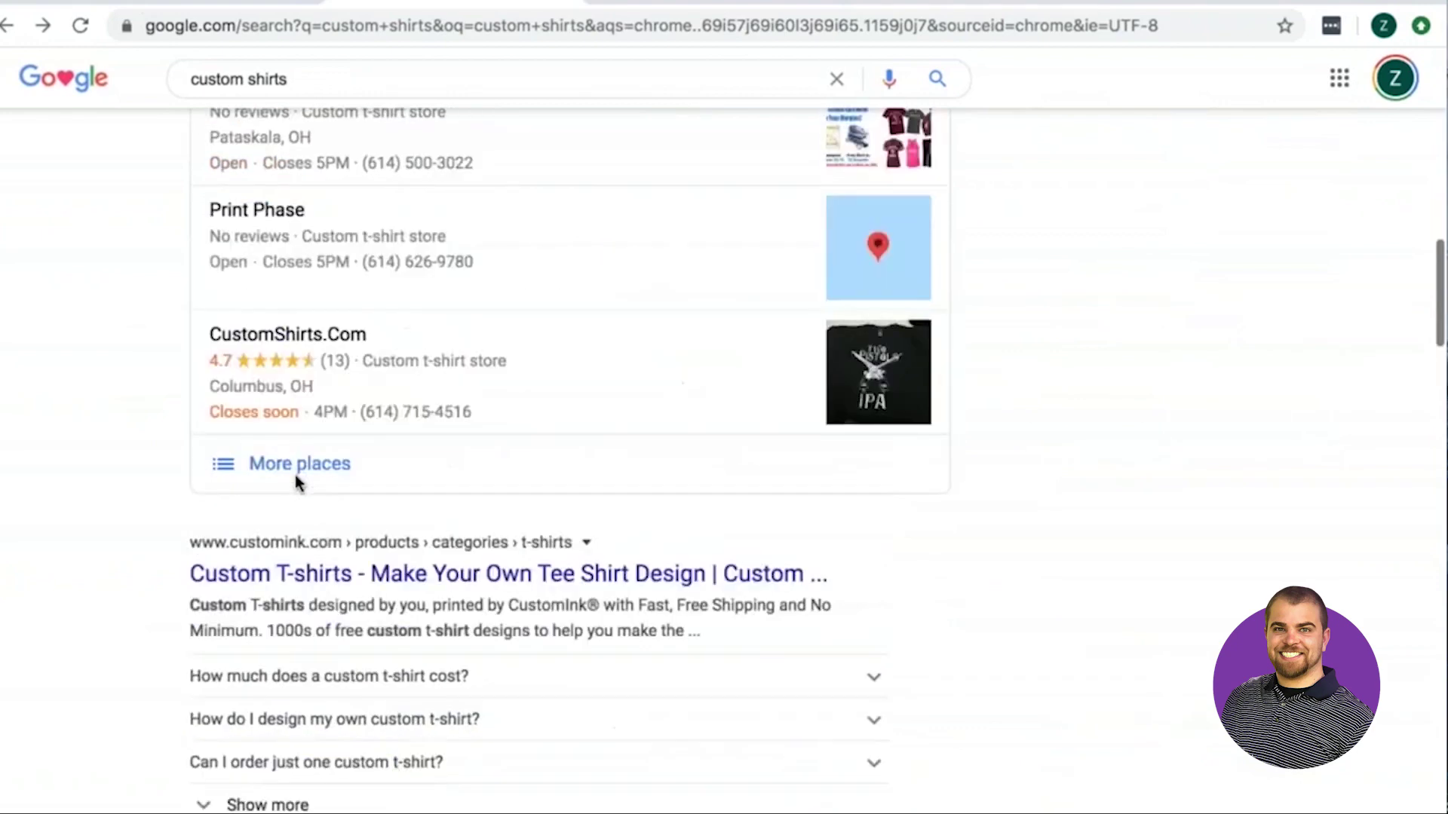
pyautogui.scroll(-9, 315, 234)
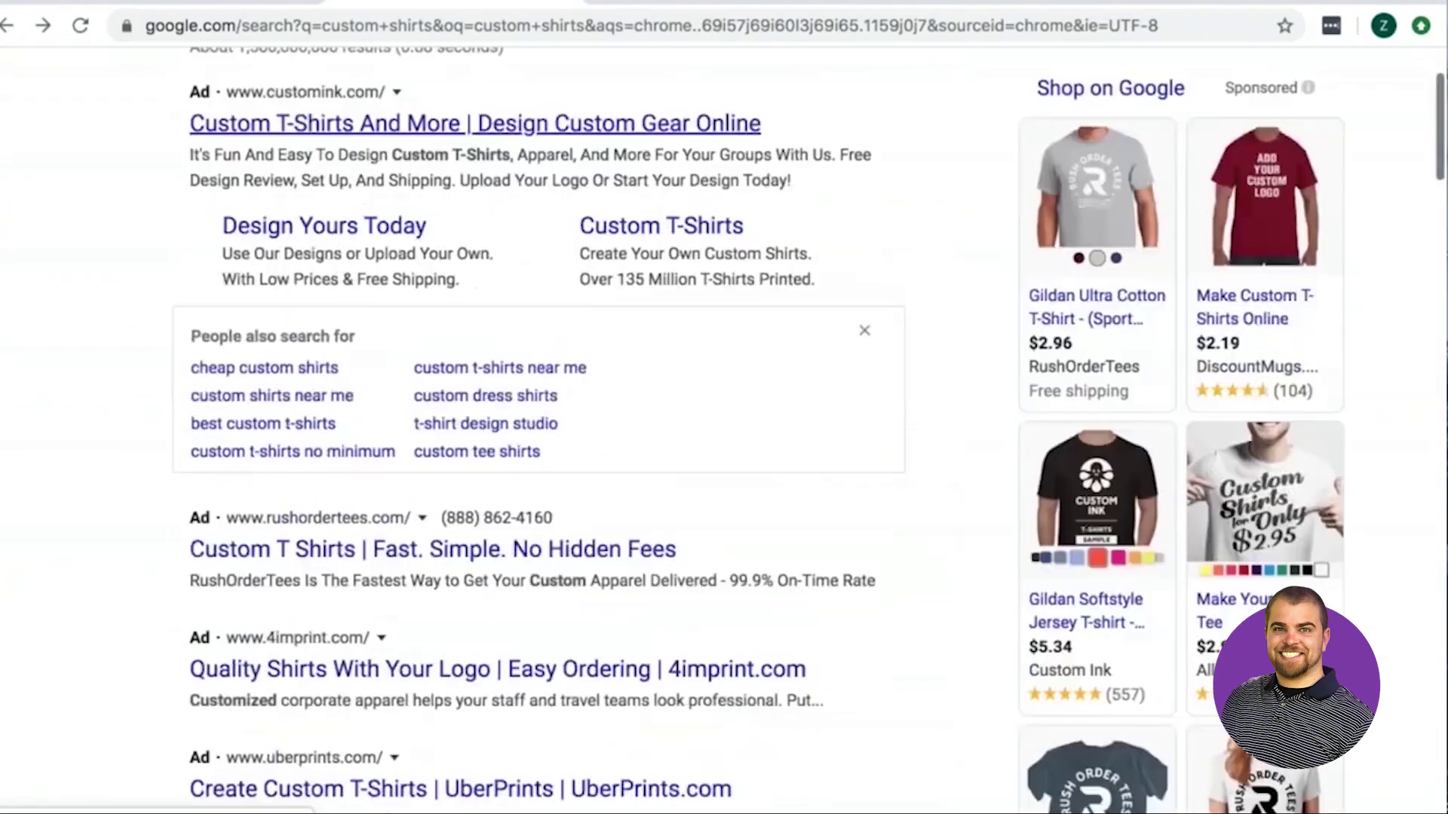
pyautogui.scroll(3, 316, 234)
pyautogui.scroll(7, 315, 292)
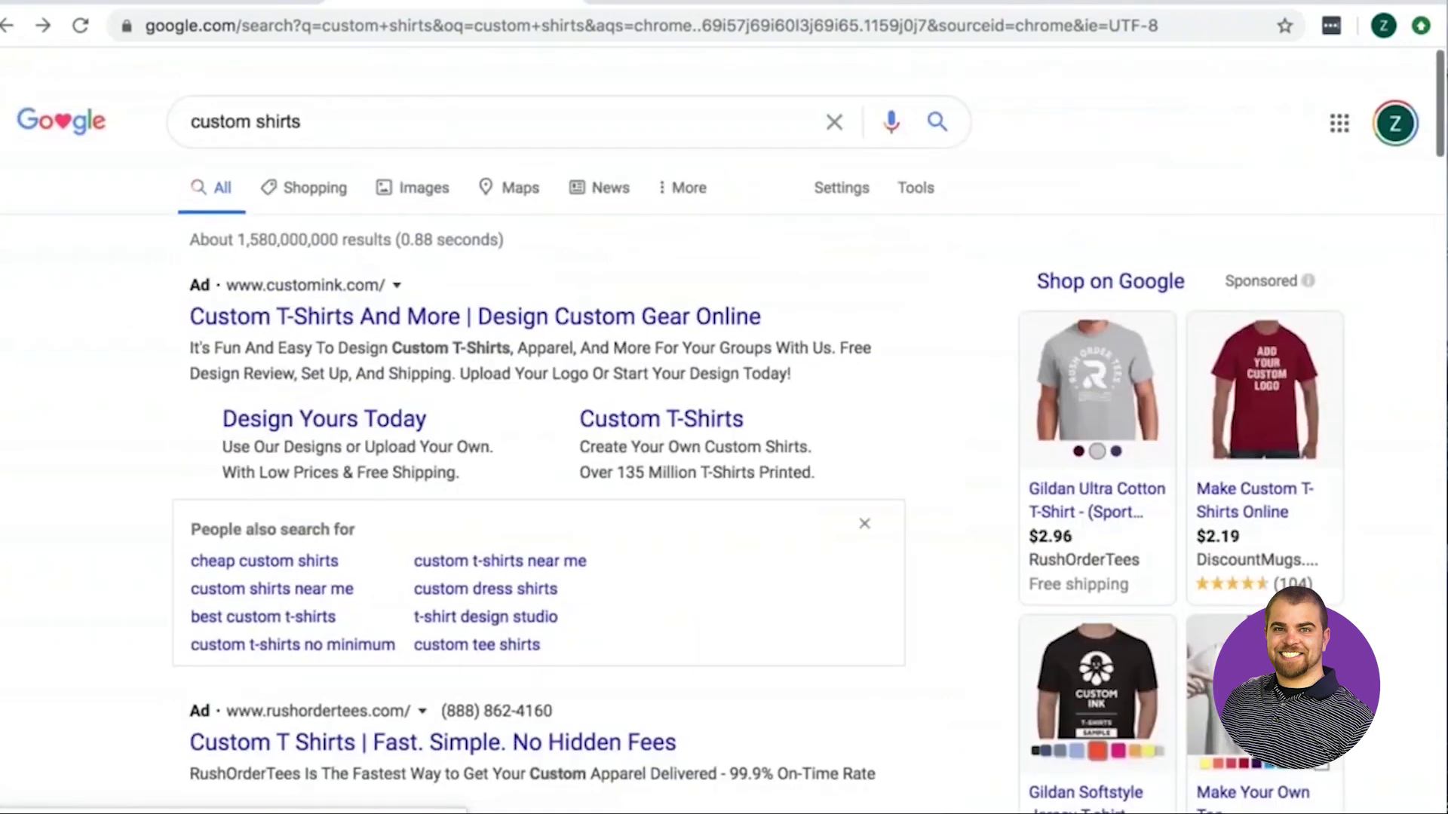
pyautogui.scroll(-11, 252, 436)
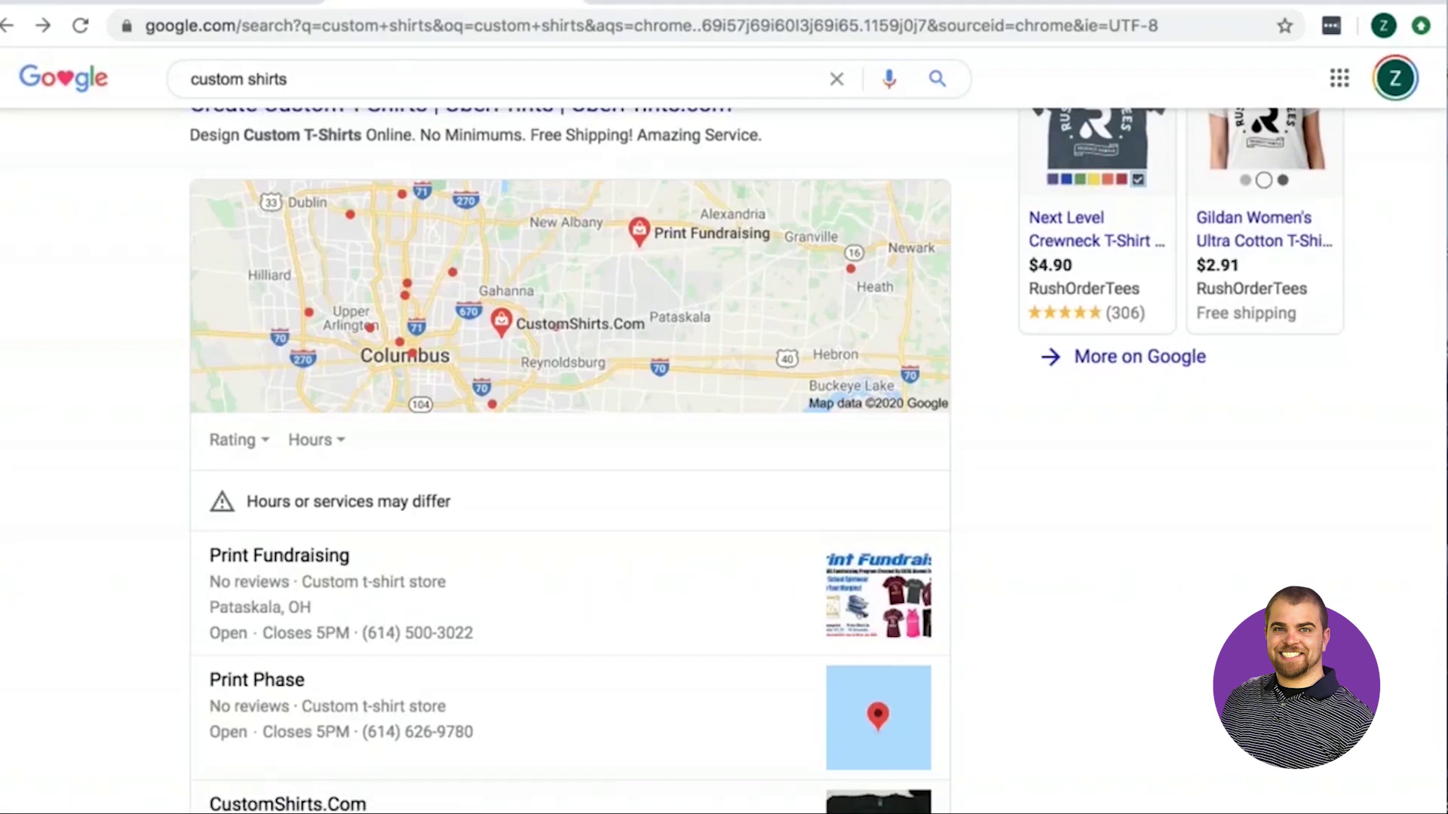
pyautogui.scroll(4, 573, 452)
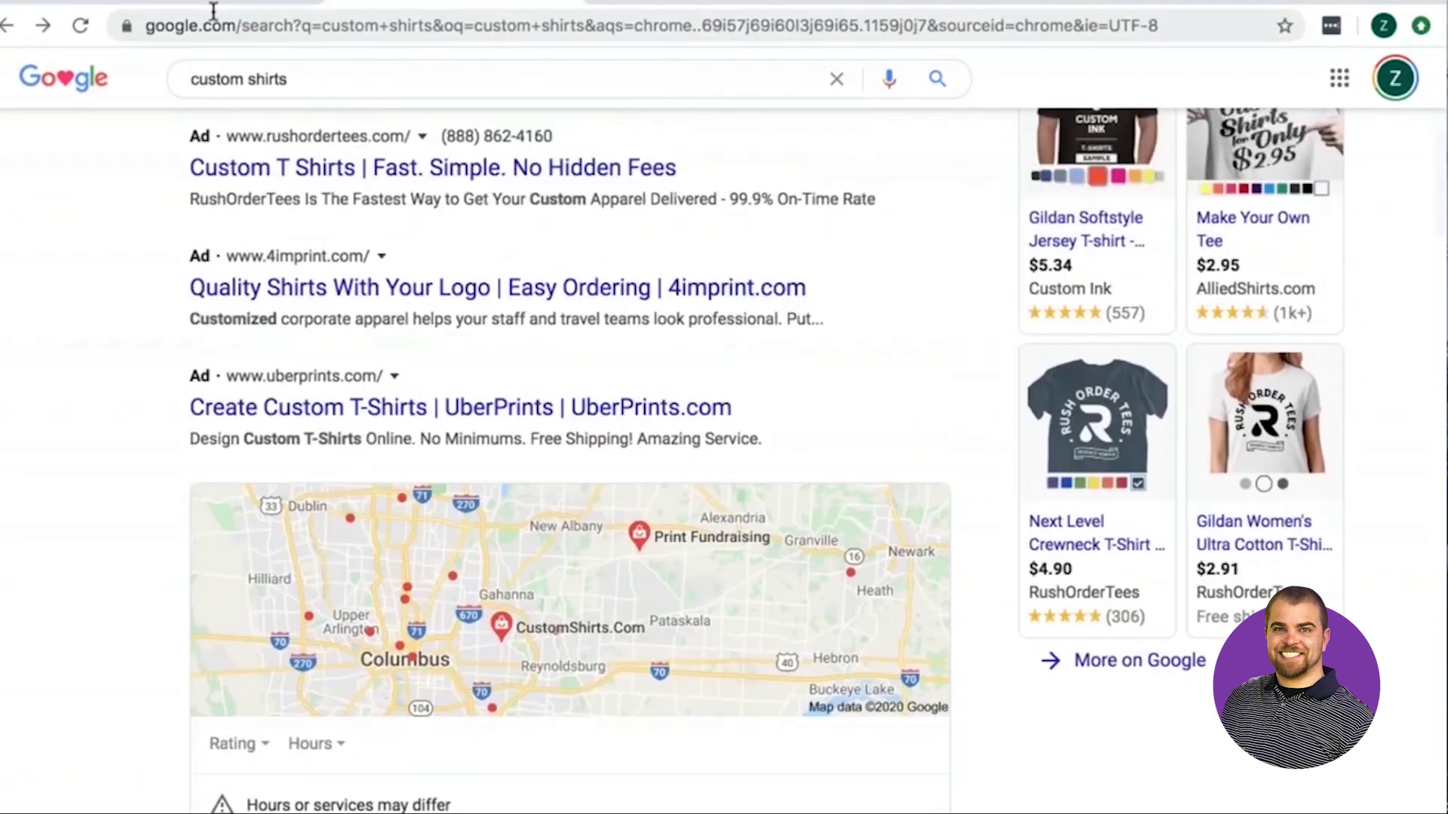
pyautogui.click(200, 2)
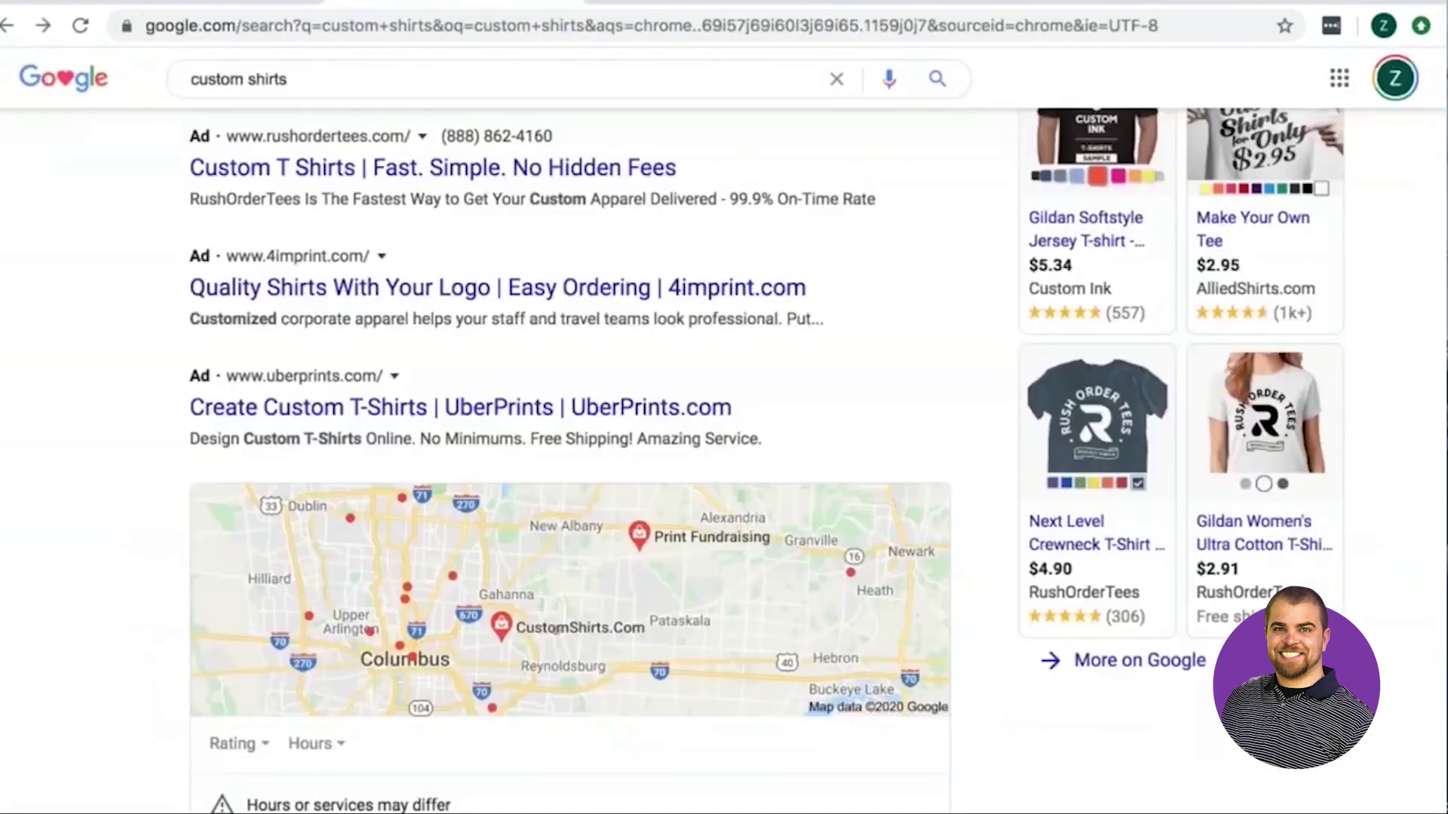
# Examine the map and local business listings in the search results alongside the Google My Business page
pyautogui.scroll(-3, 121, 565)
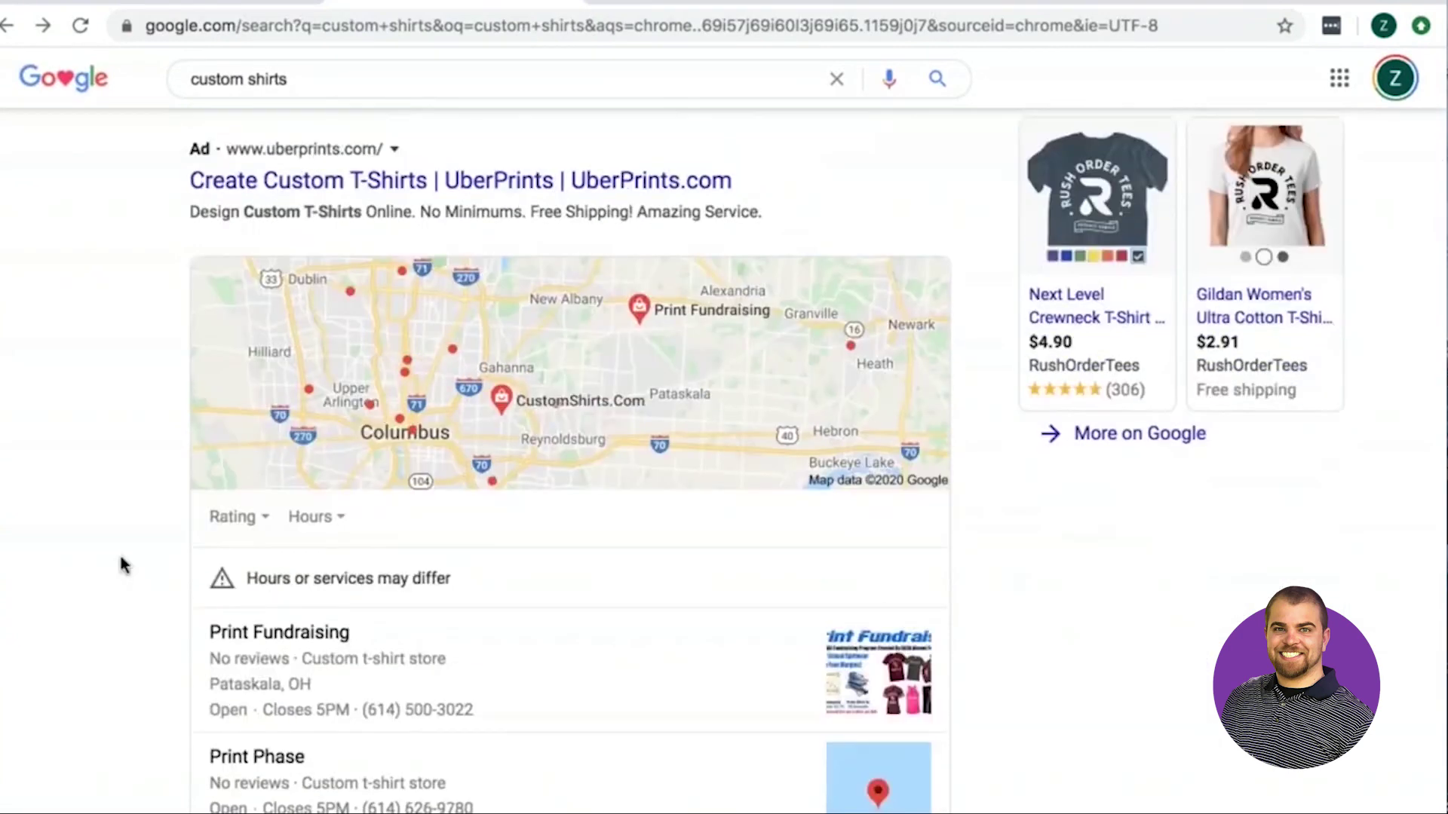
pyautogui.scroll(-3, 121, 566)
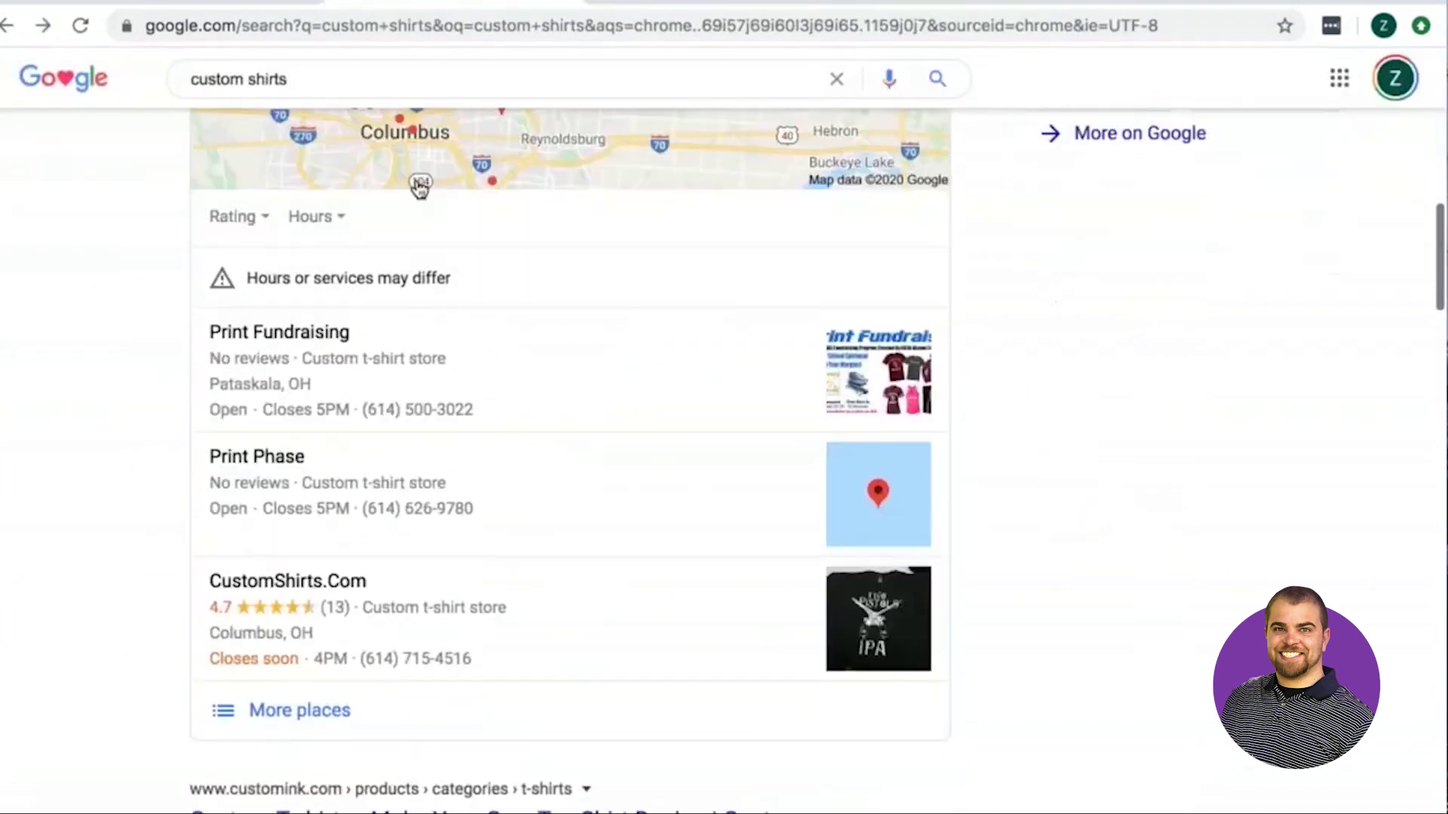
pyautogui.scroll(3, 414, 189)
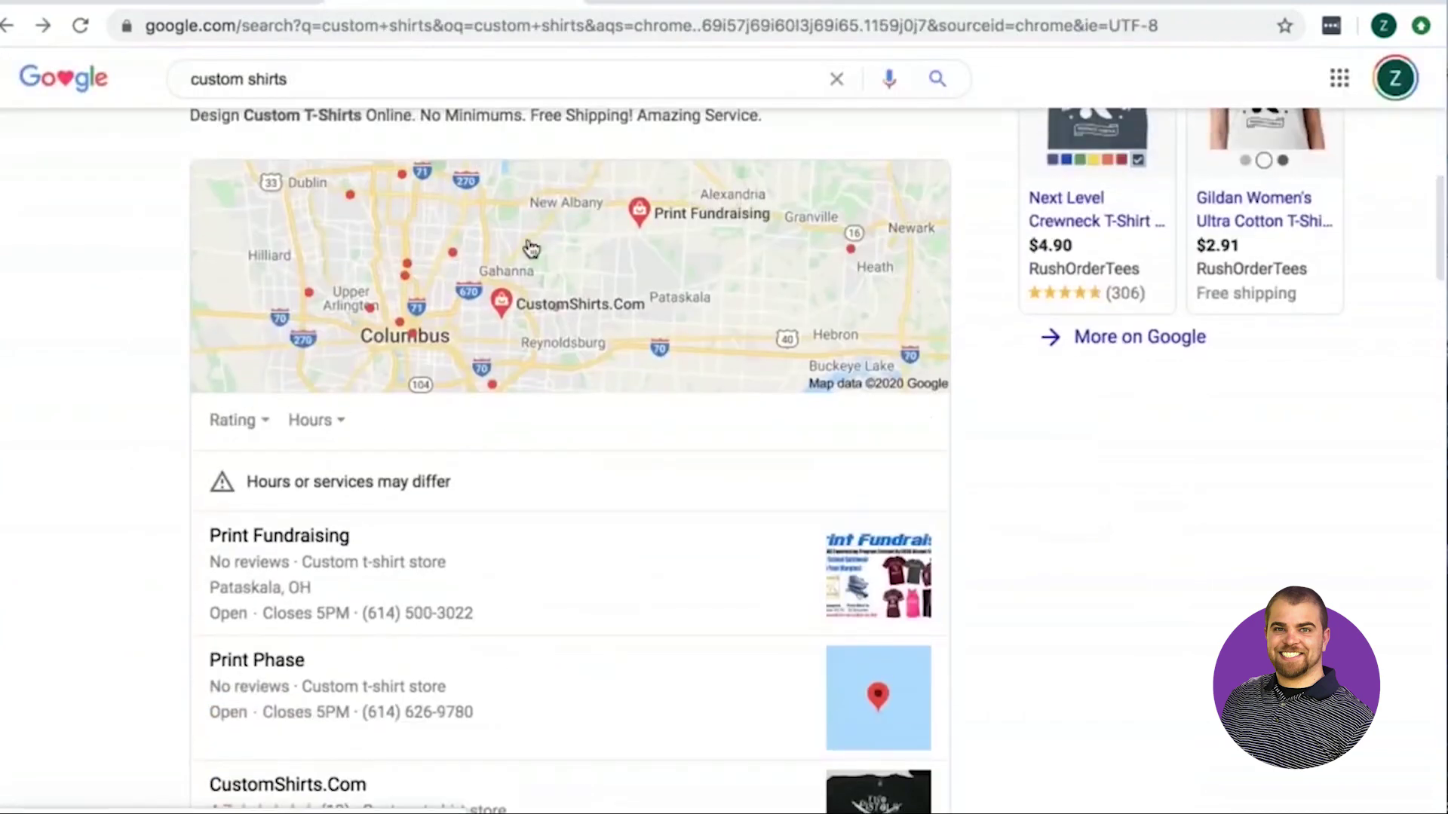
pyautogui.scroll(-4, 531, 249)
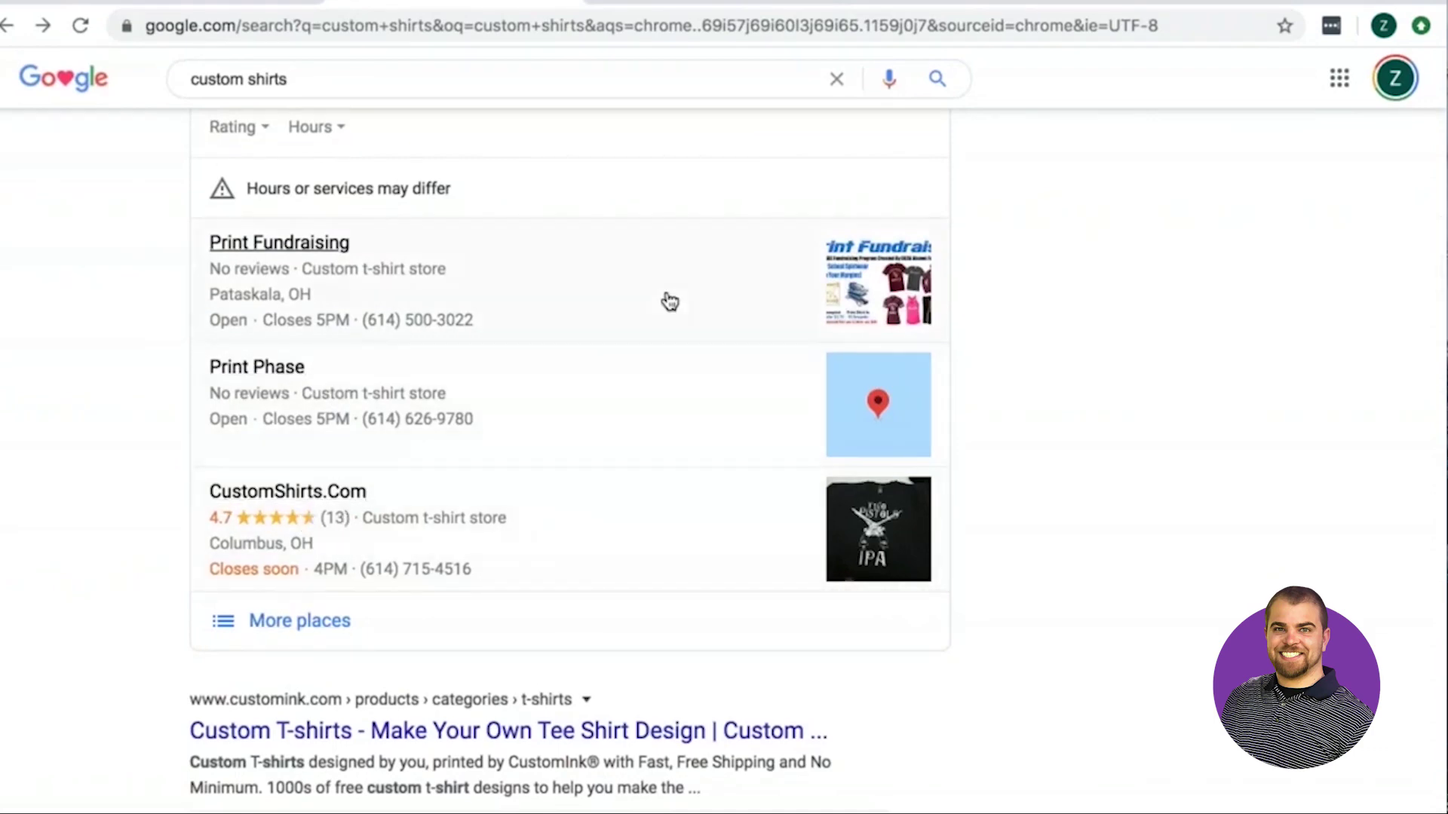
pyautogui.scroll(6, 670, 302)
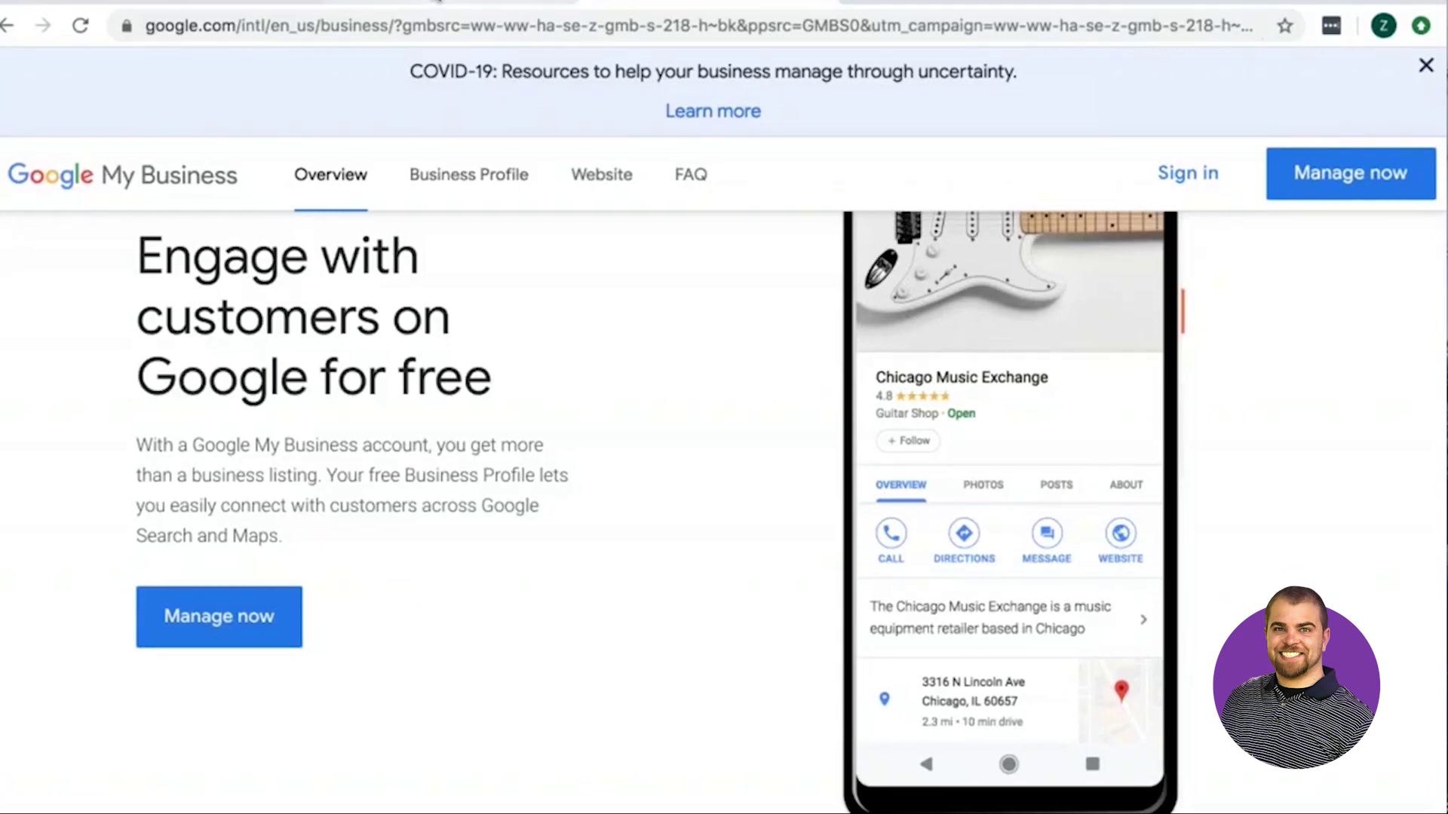
pyautogui.click(438, 6)
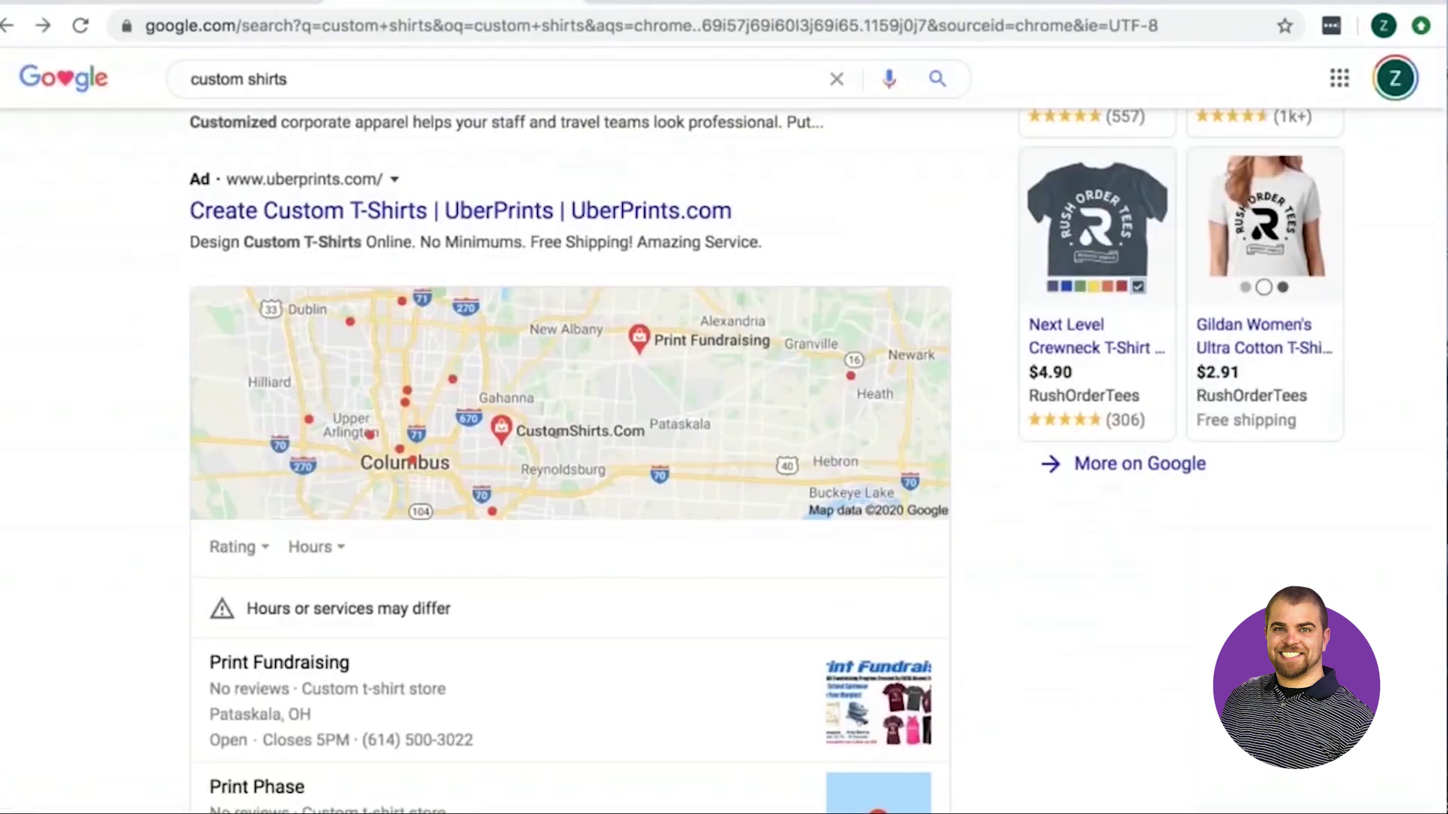
pyautogui.click(673, 1)
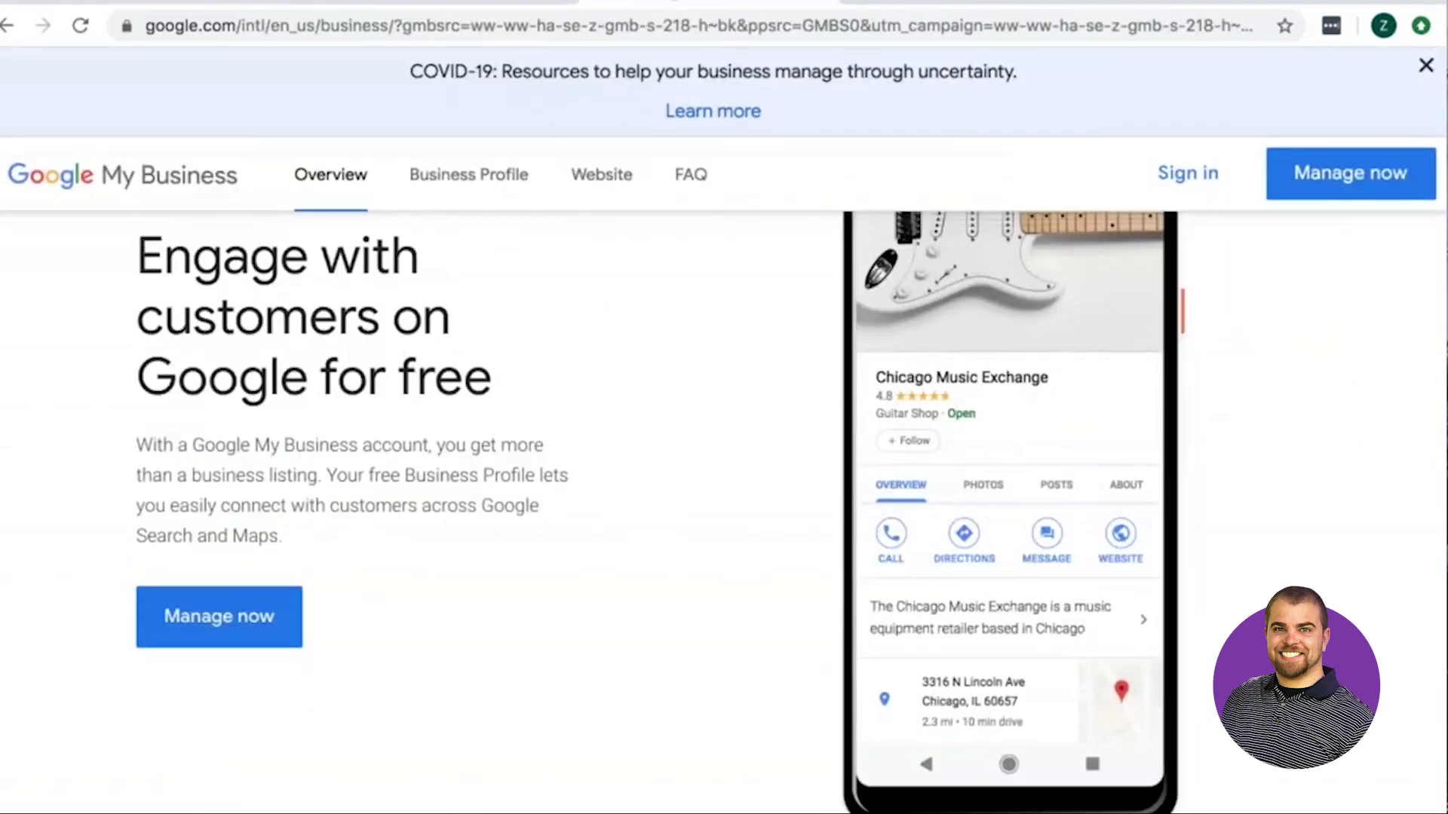
# Search Google for "google adwords" and open the Google Ads Online Advertising result
pyautogui.click(637, 26)
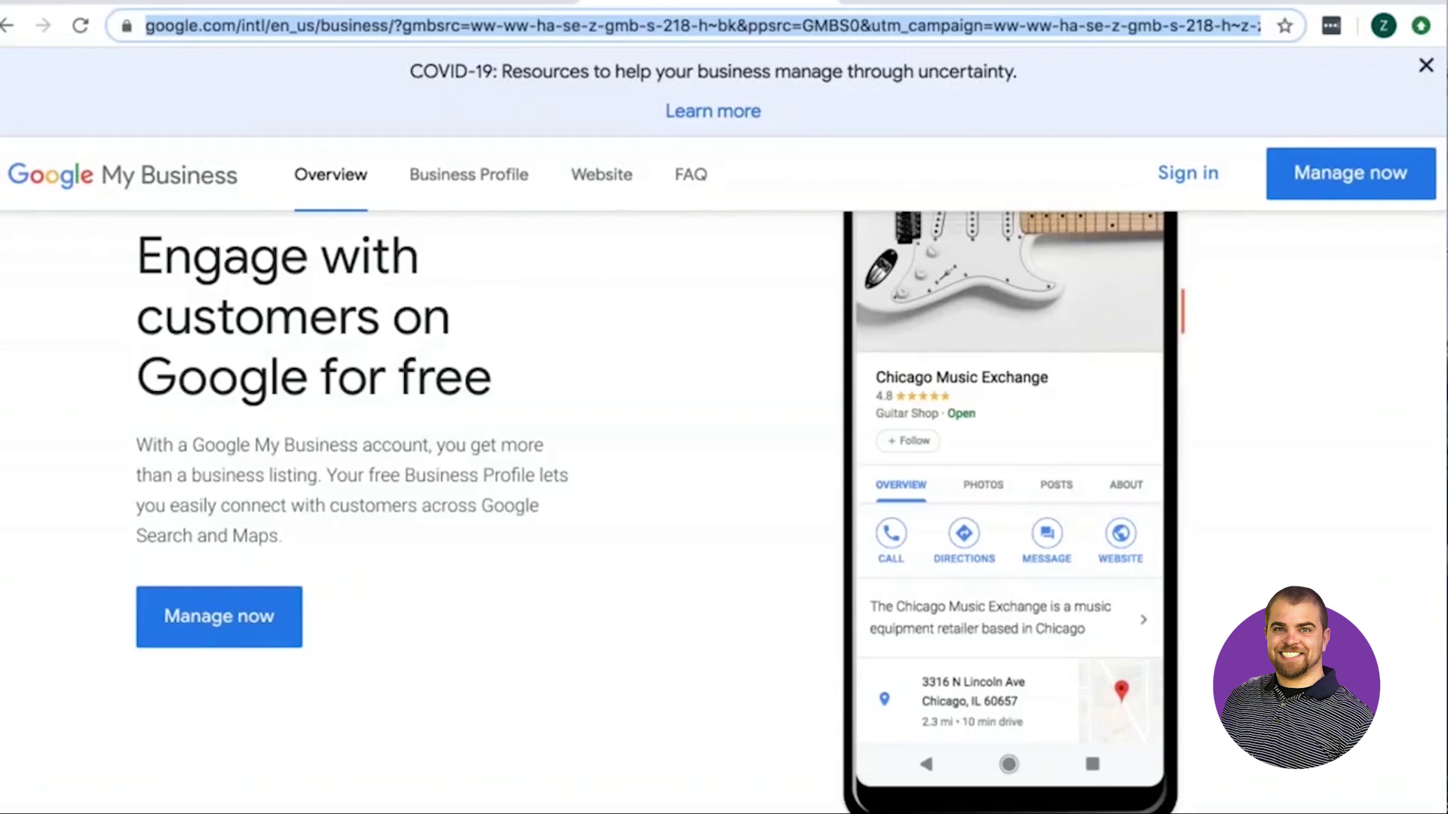
pyautogui.write('GooGlg')
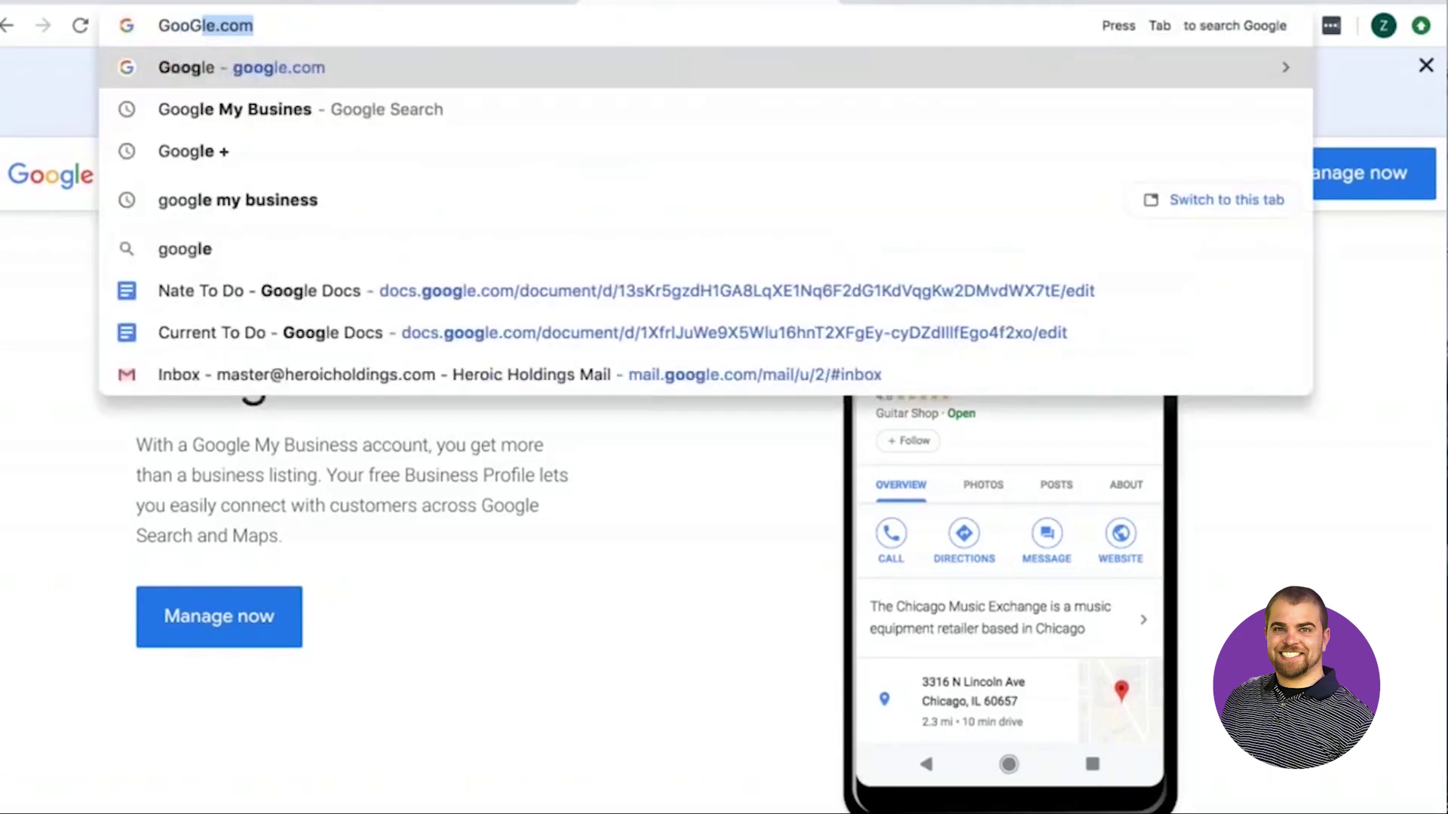
pyautogui.press('BackSpace')
pyautogui.press('BackSpace')
pyautogui.write('le adwords')
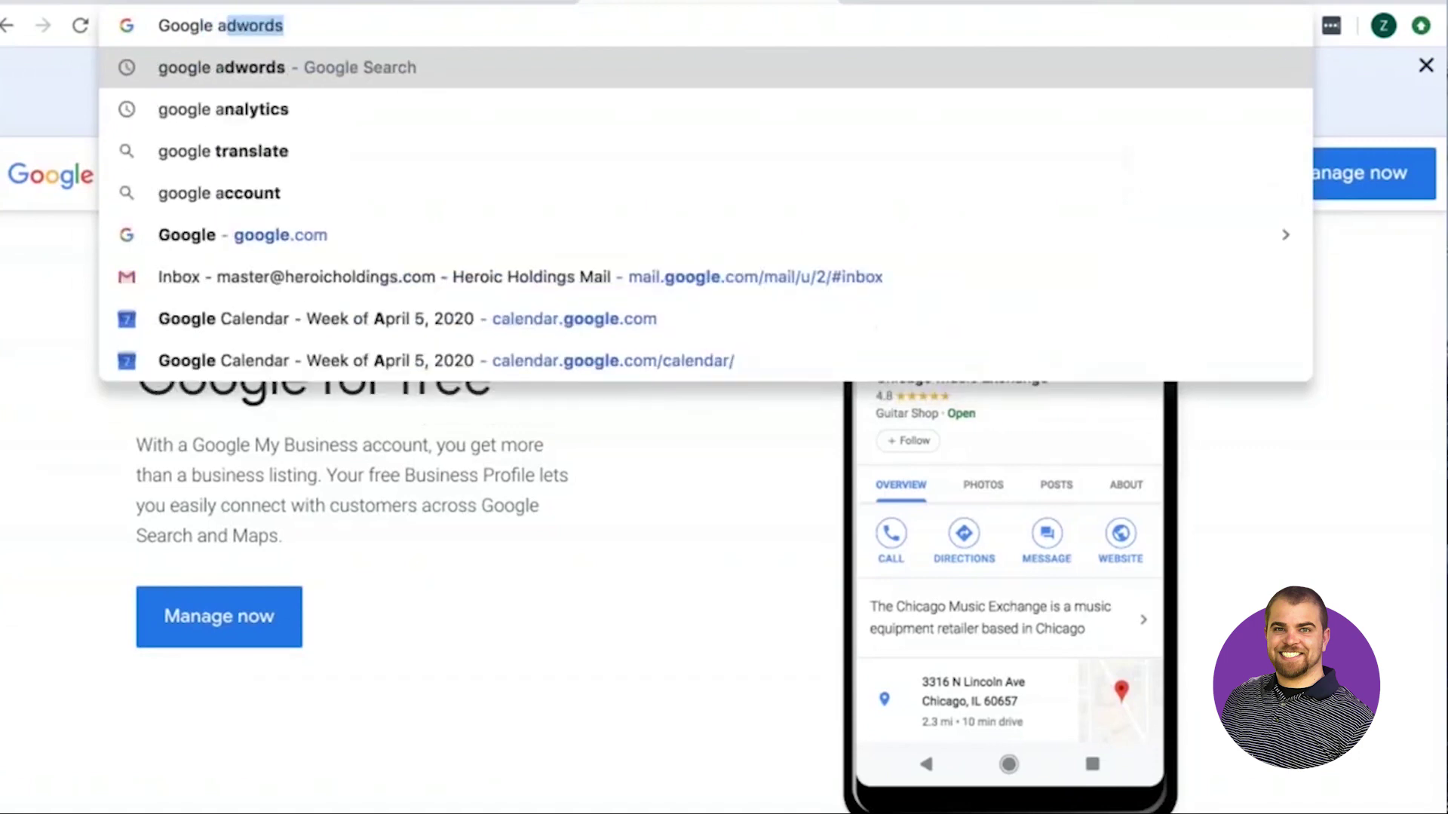
pyautogui.press('Return')
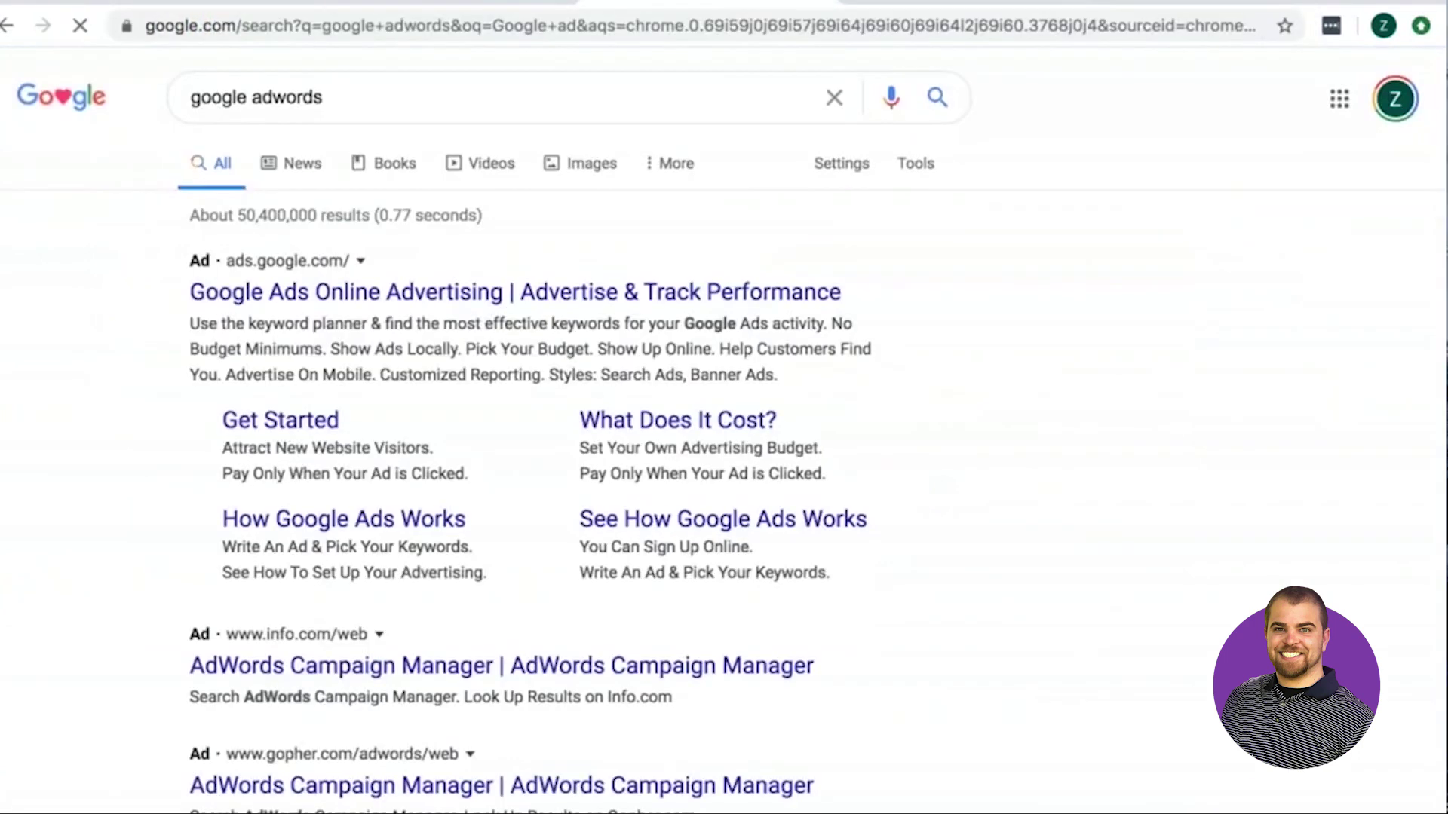
pyautogui.click(296, 292)
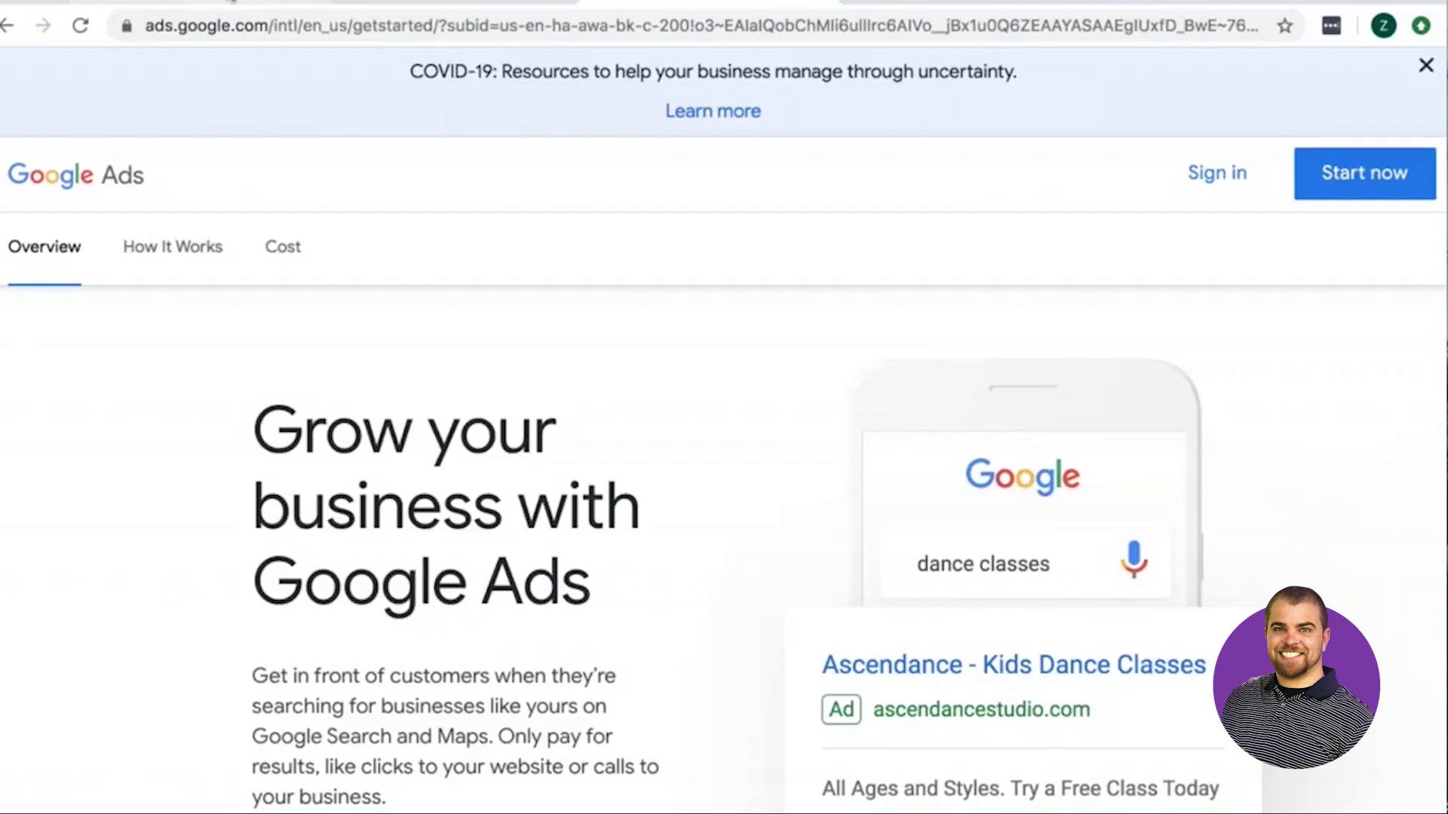
pyautogui.click(231, 1)
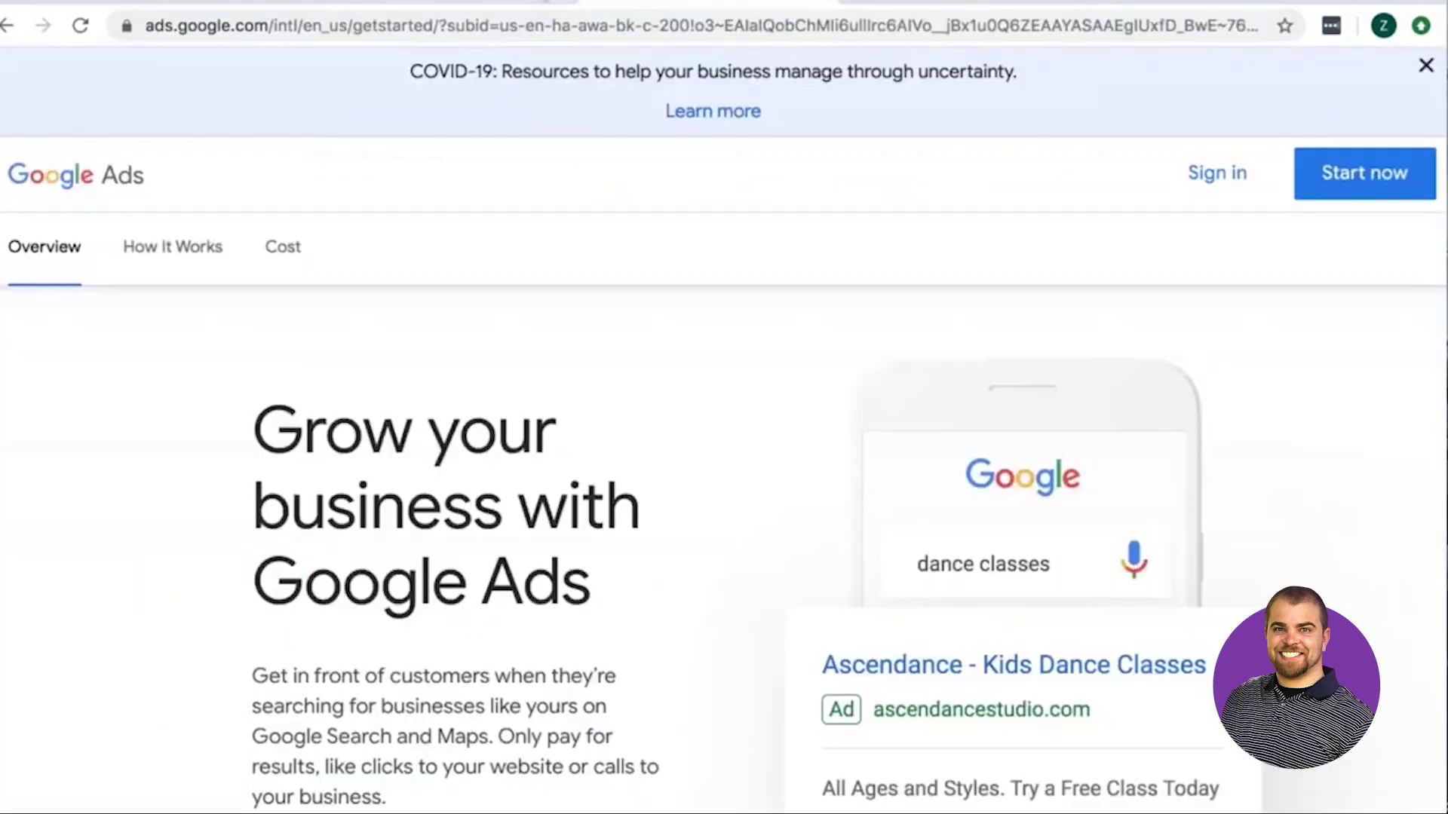
# Search Google for "google analytics", open the Google Analytics result and decline the mobile app offer
pyautogui.click(546, 3)
pyautogui.click(543, 25)
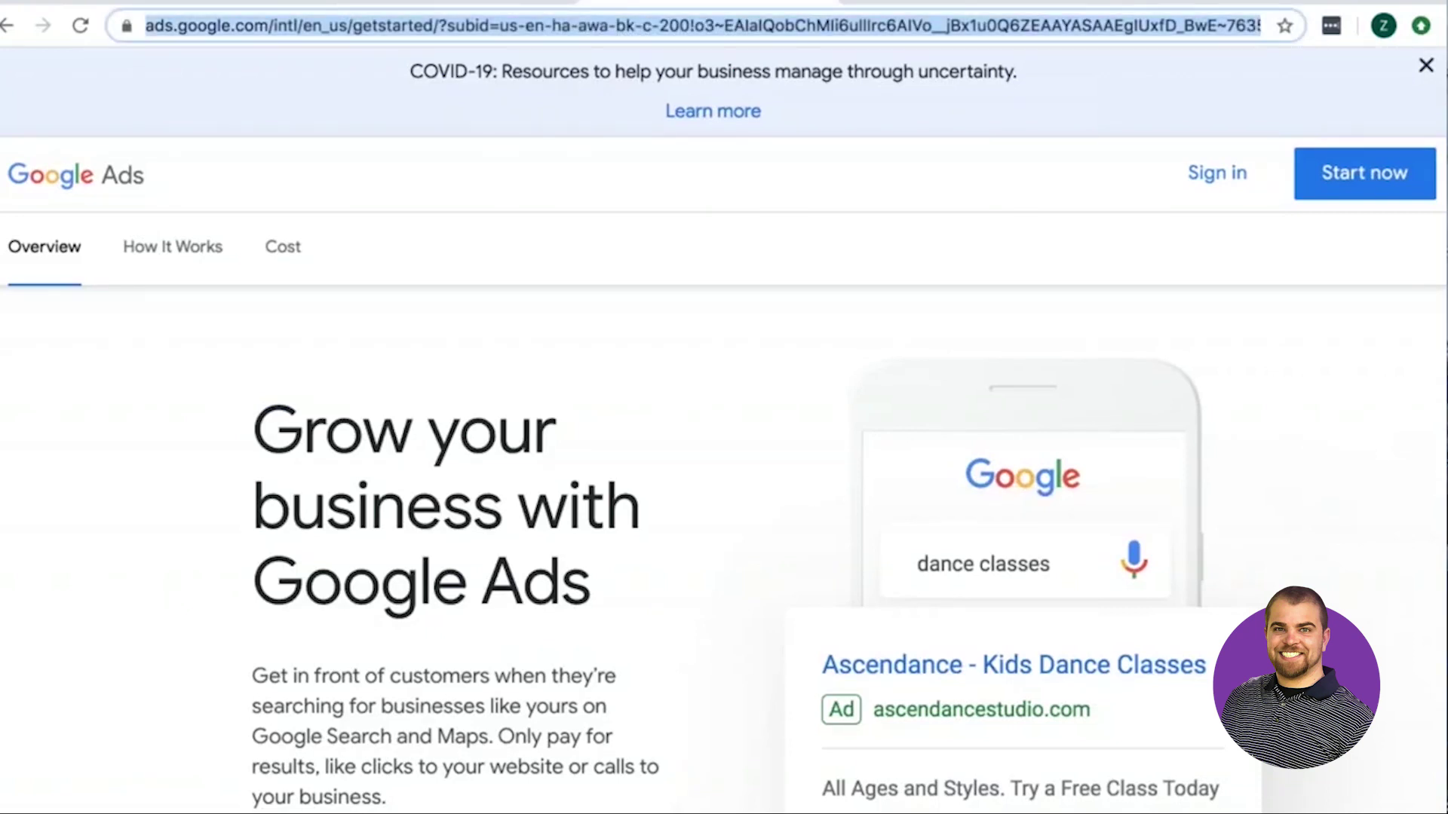
pyautogui.write('Google ')
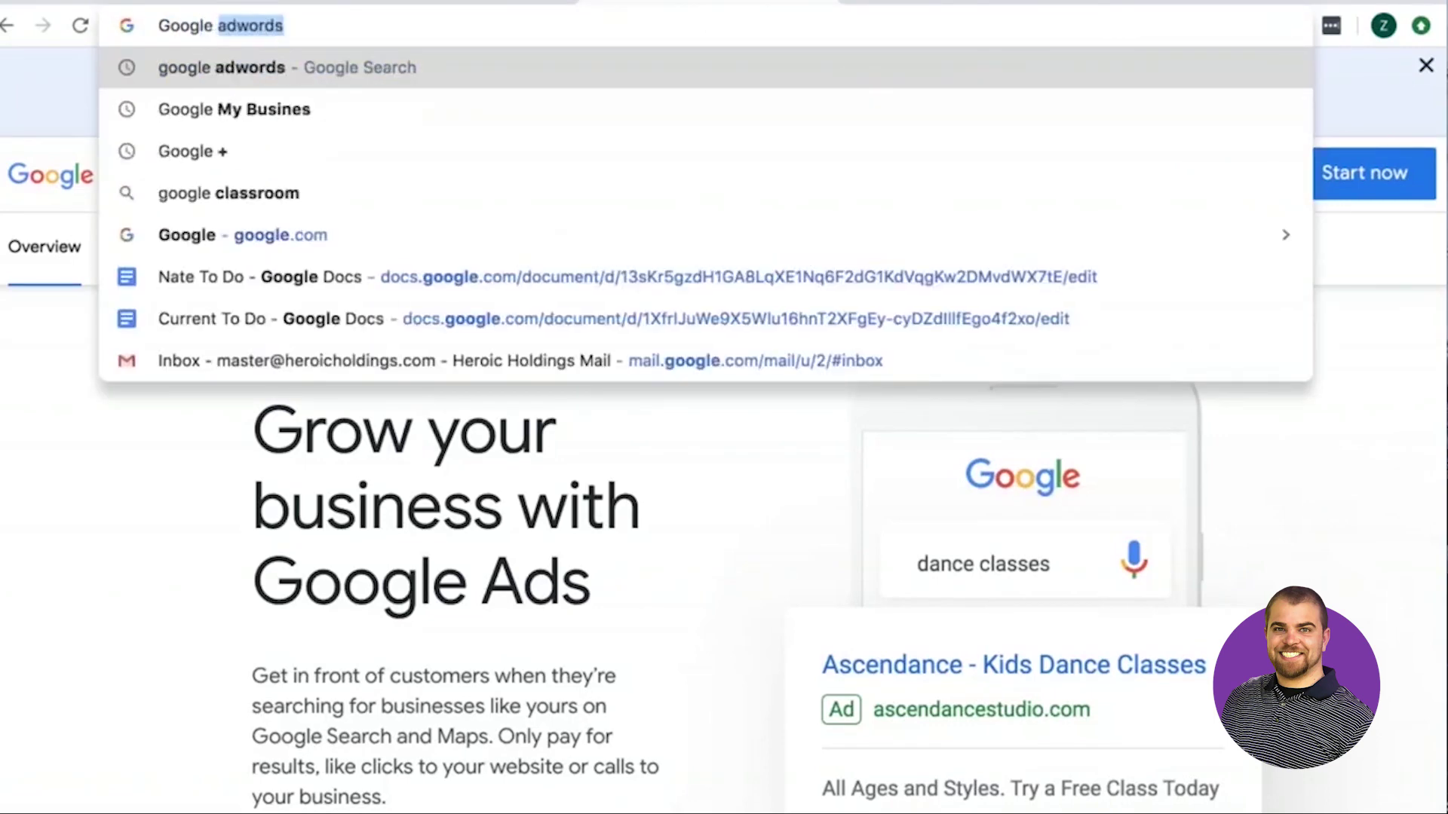
pyautogui.write('ana')
pyautogui.press('Return')
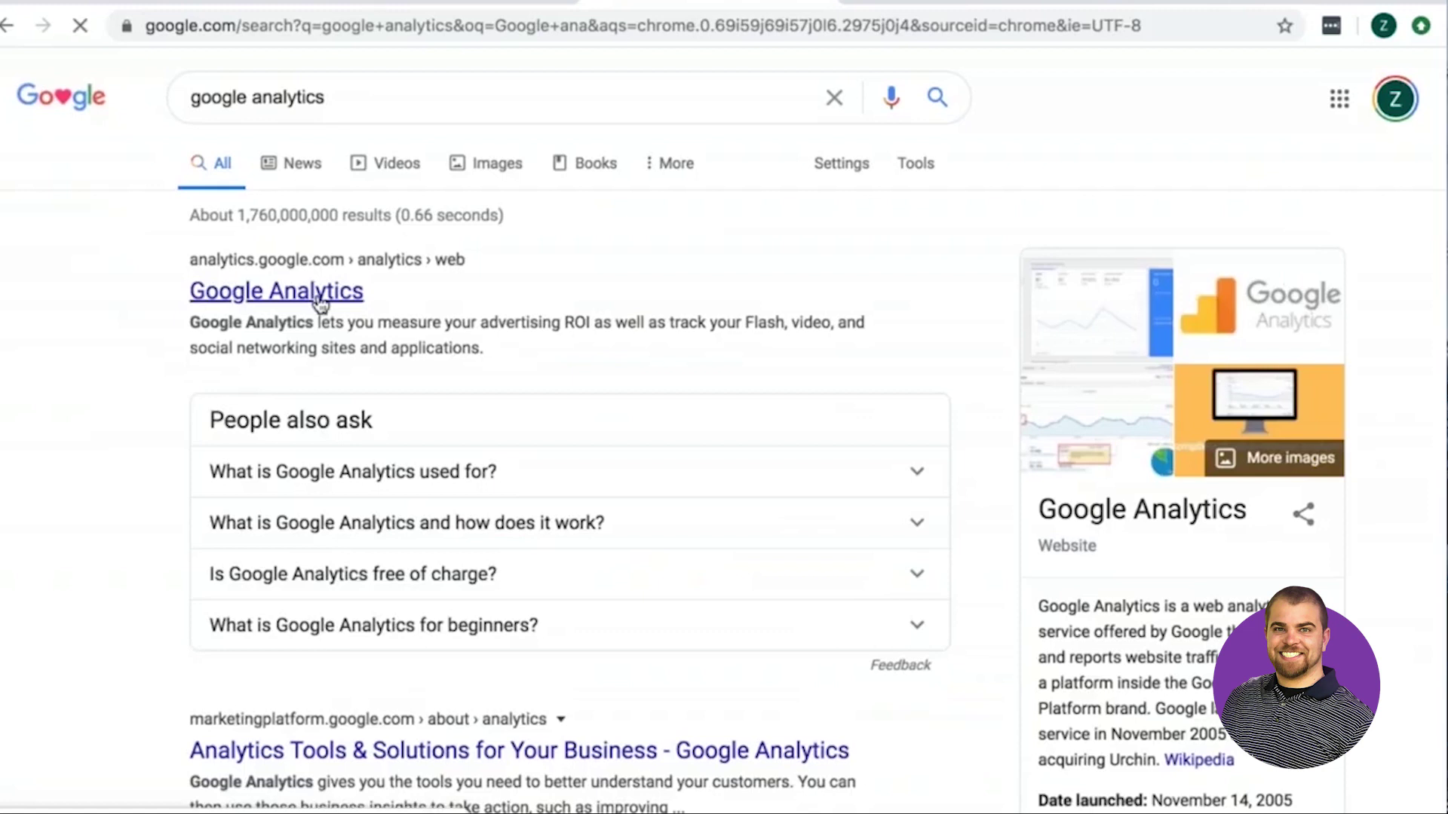
pyautogui.click(320, 302)
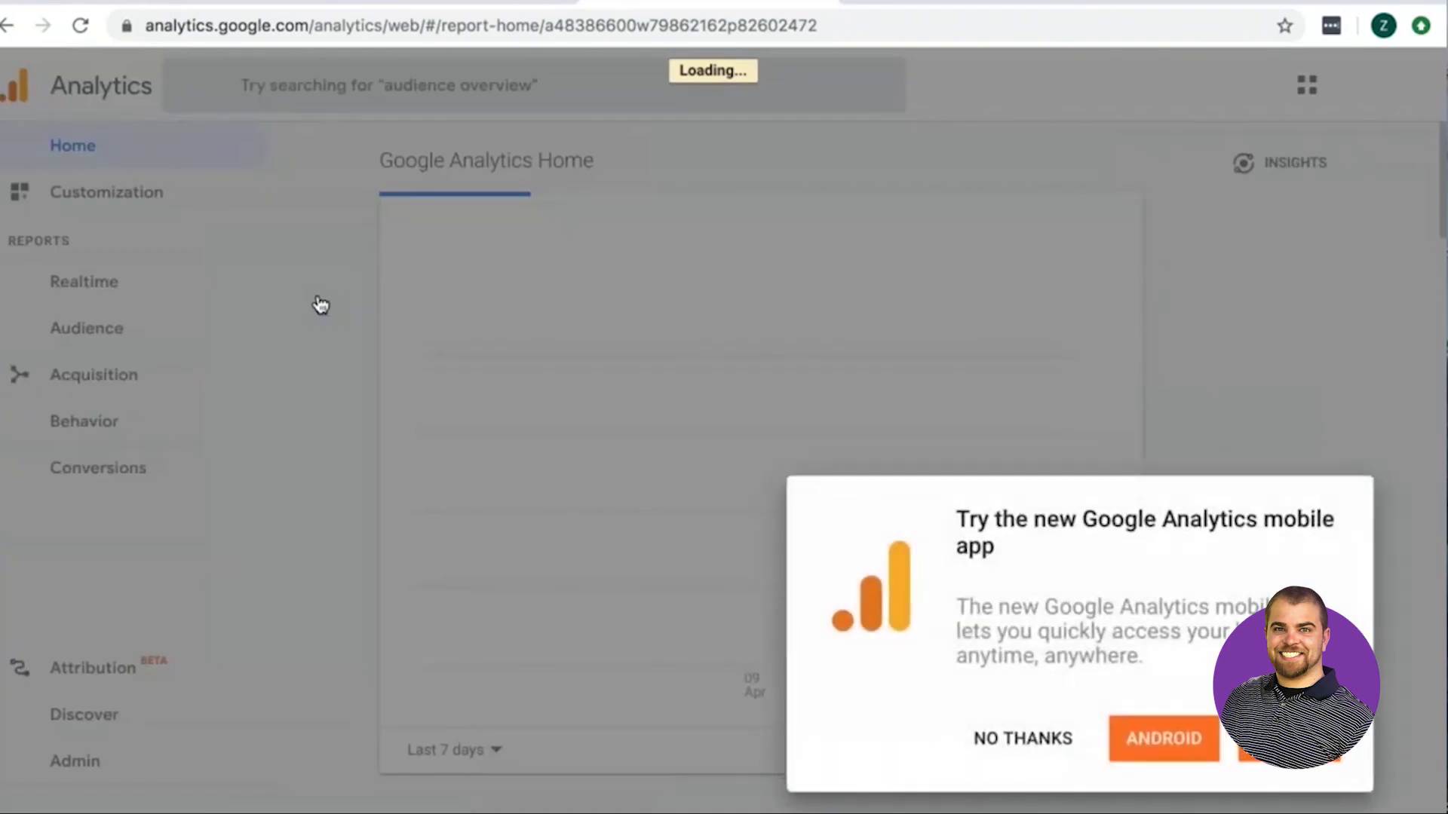
pyautogui.click(1022, 739)
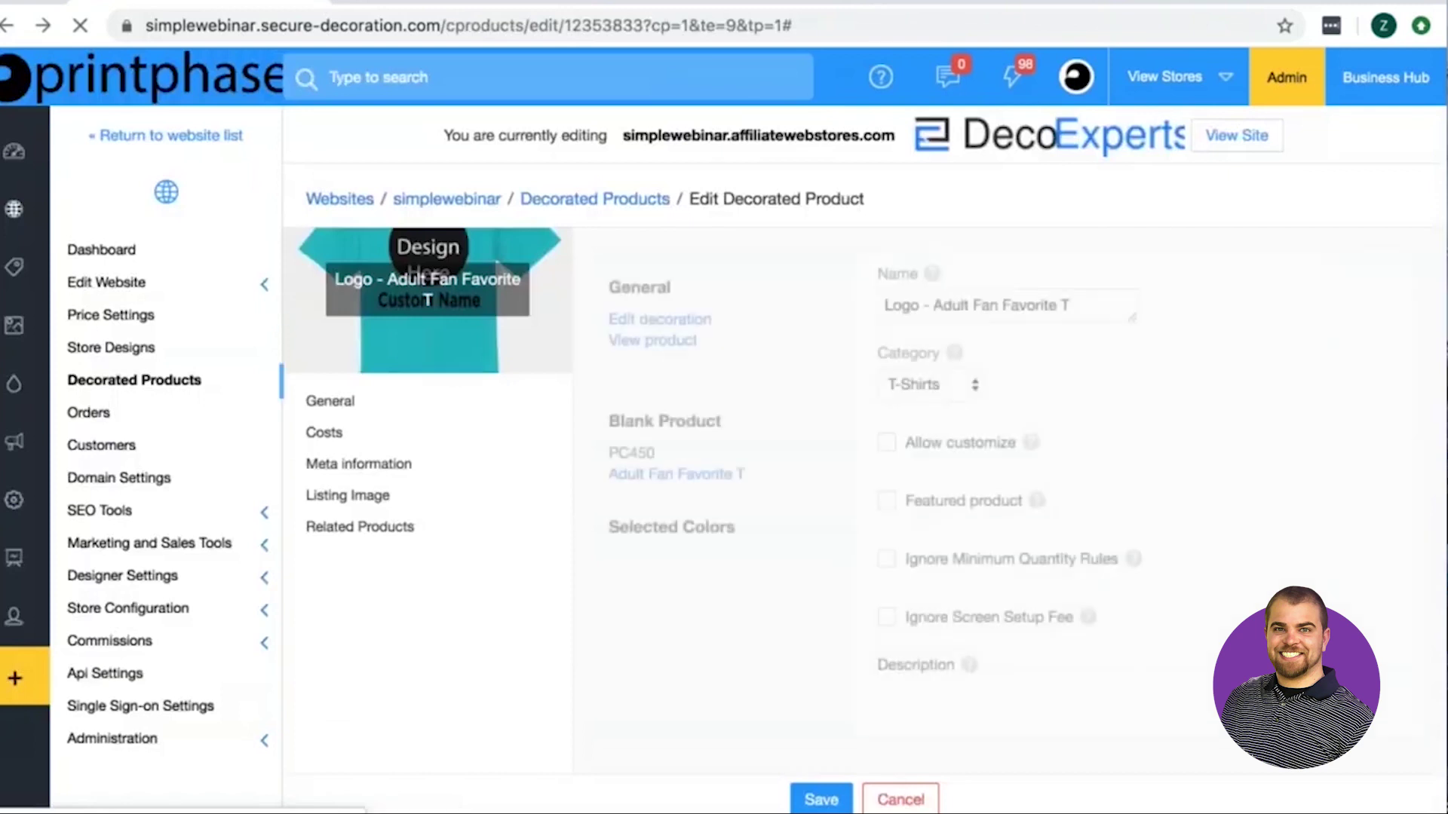
# In the simplewebinar store's SEO tools, view the keyword and meta data settings and enable Geo Location Meta Tags for the website
pyautogui.click(139, 523)
pyautogui.click(170, 546)
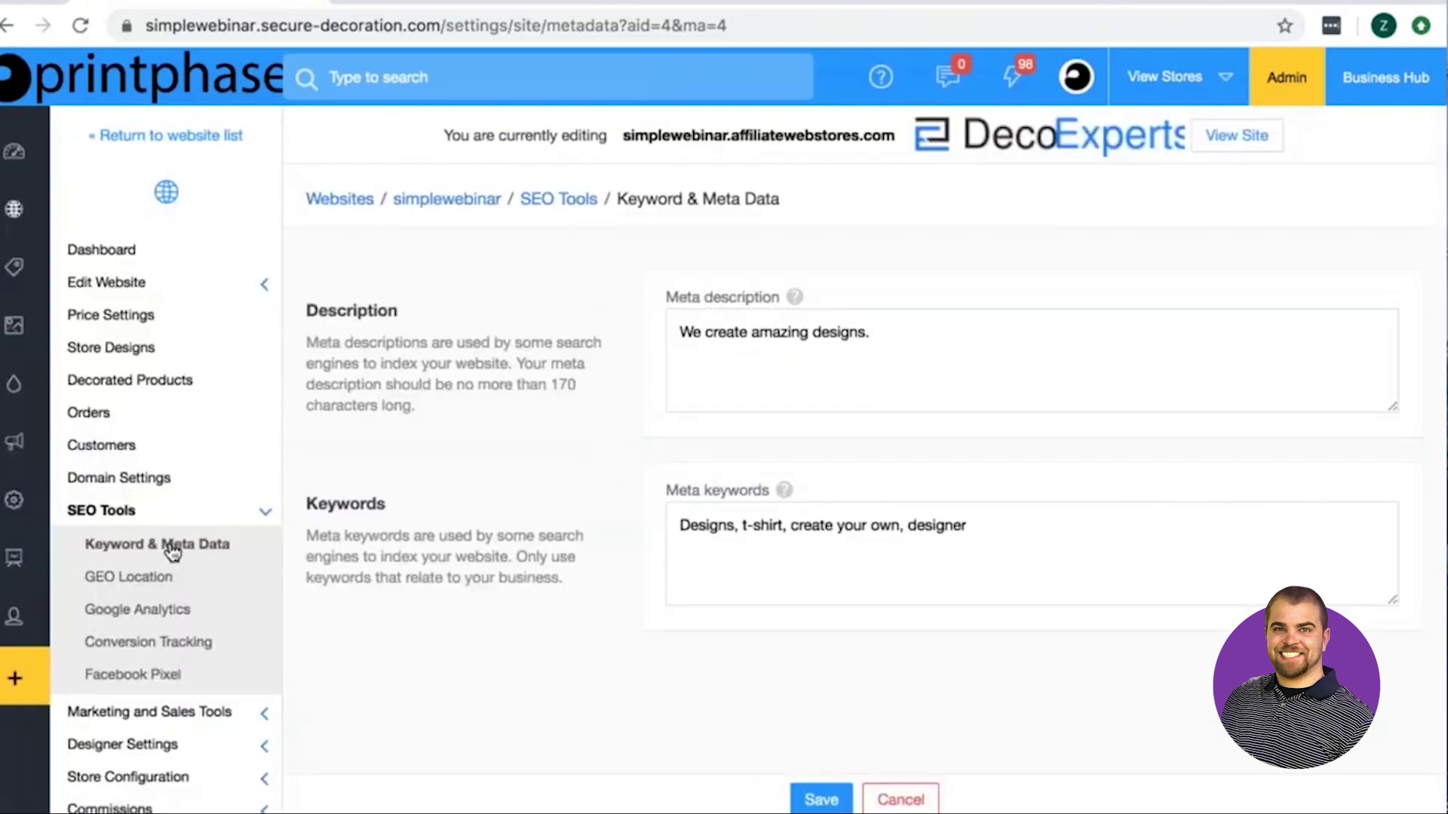
pyautogui.click(133, 586)
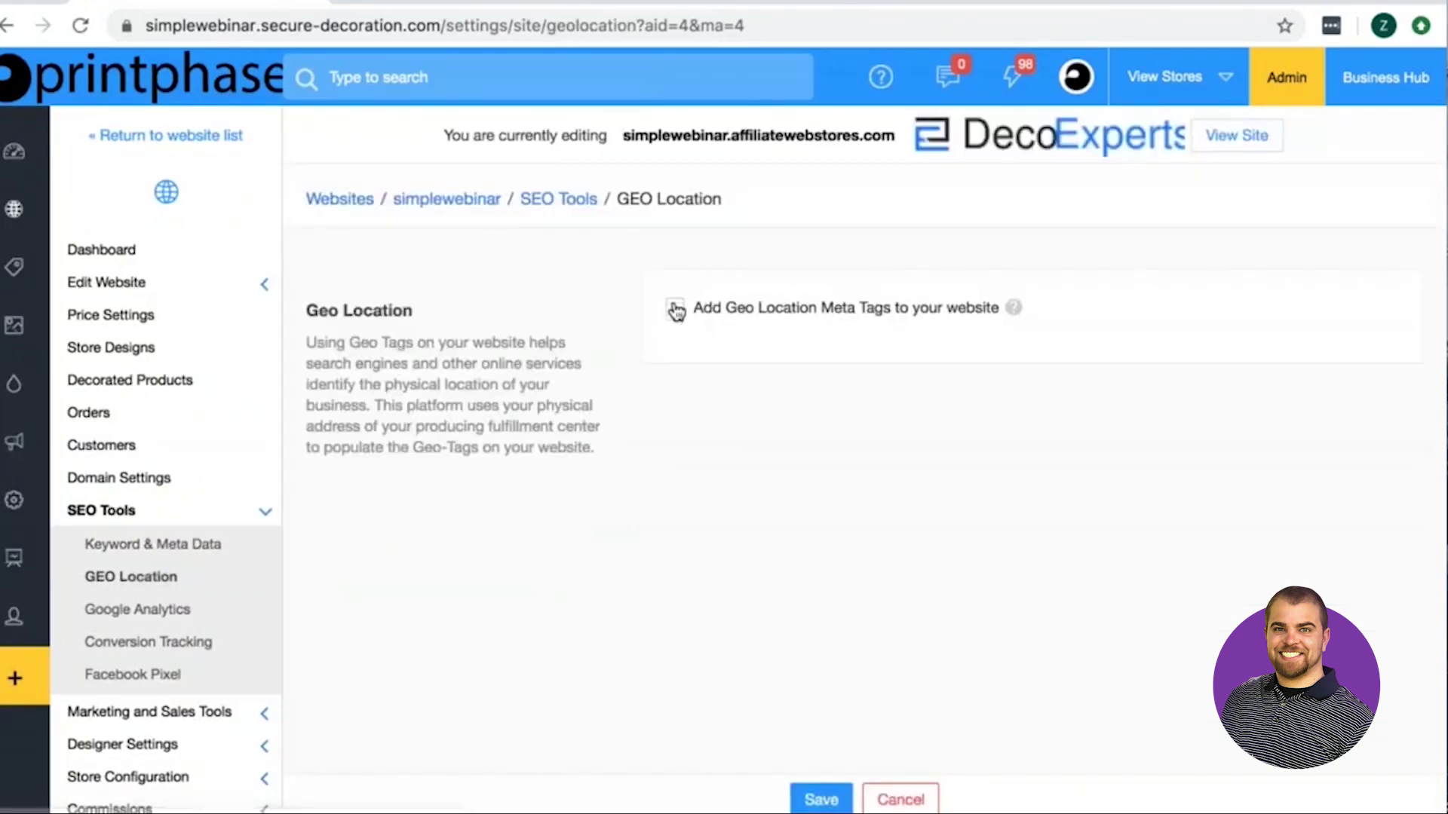
pyautogui.click(675, 310)
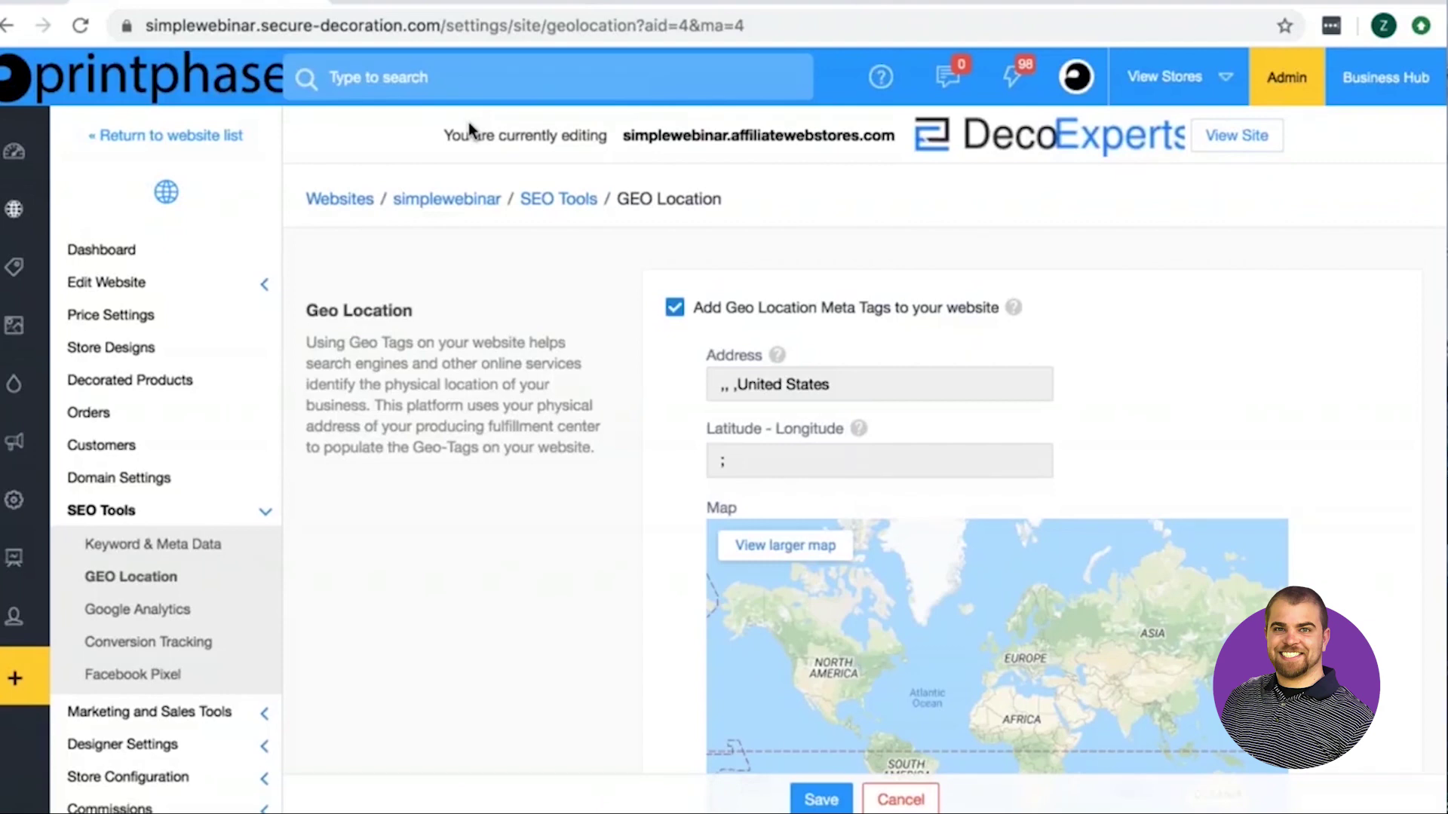
# Replace the "custom shirts" Google search with "columbus ohio" and view the city in Google Maps
pyautogui.click(509, 2)
pyautogui.scroll(15, 372, 214)
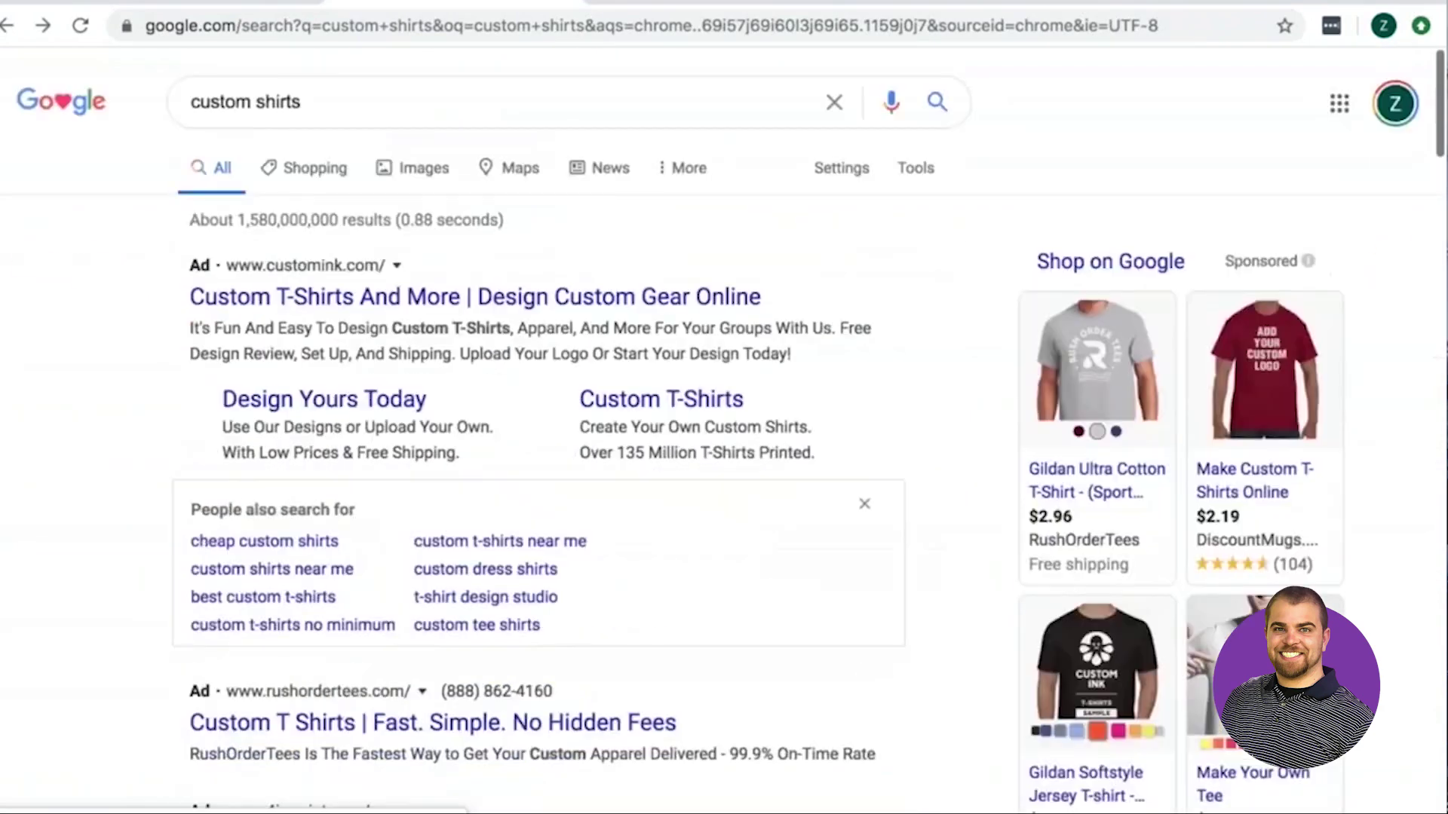
pyautogui.tripleClick(290, 114)
pyautogui.write('columbus ohio')
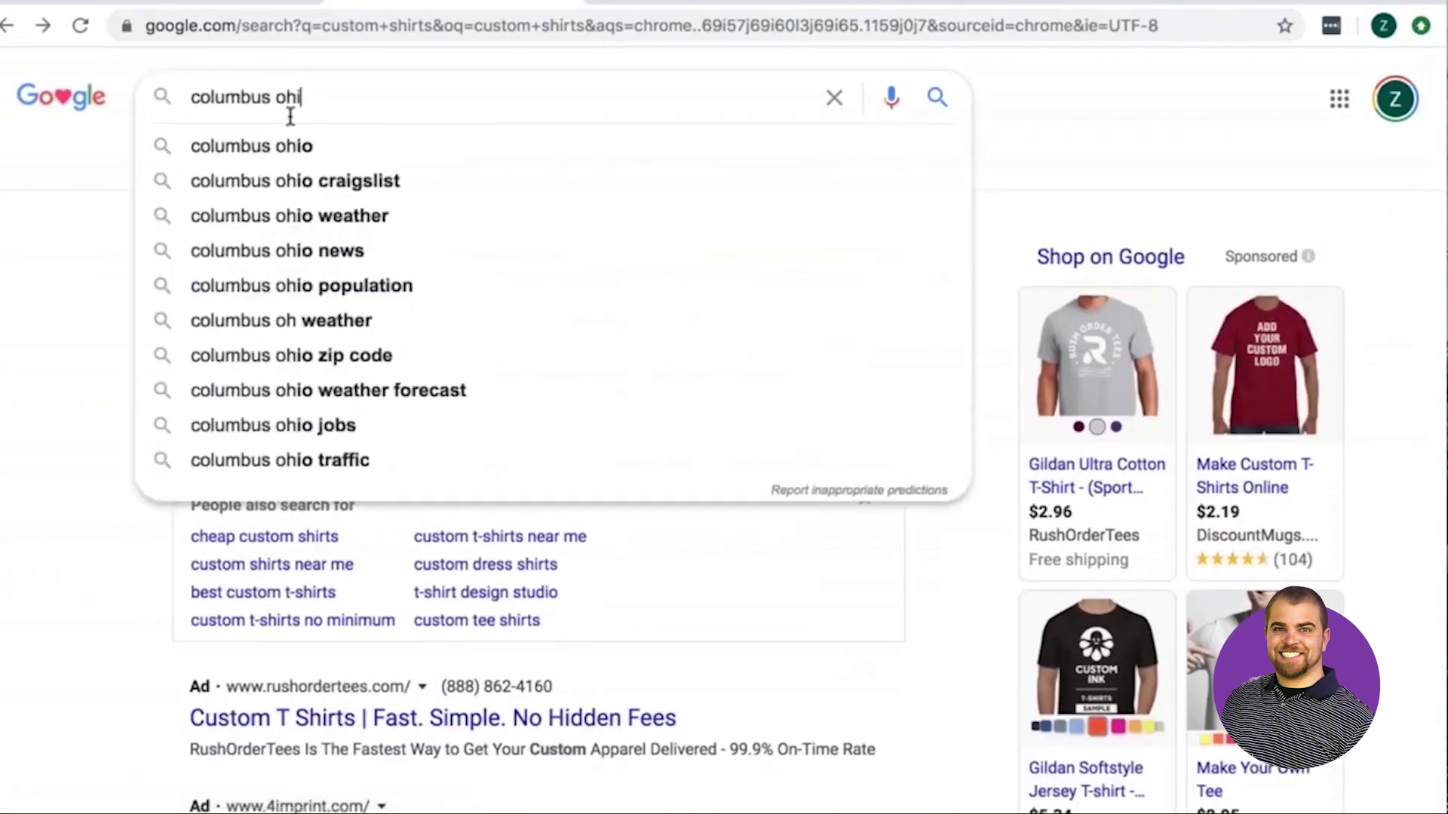
pyautogui.press('Return')
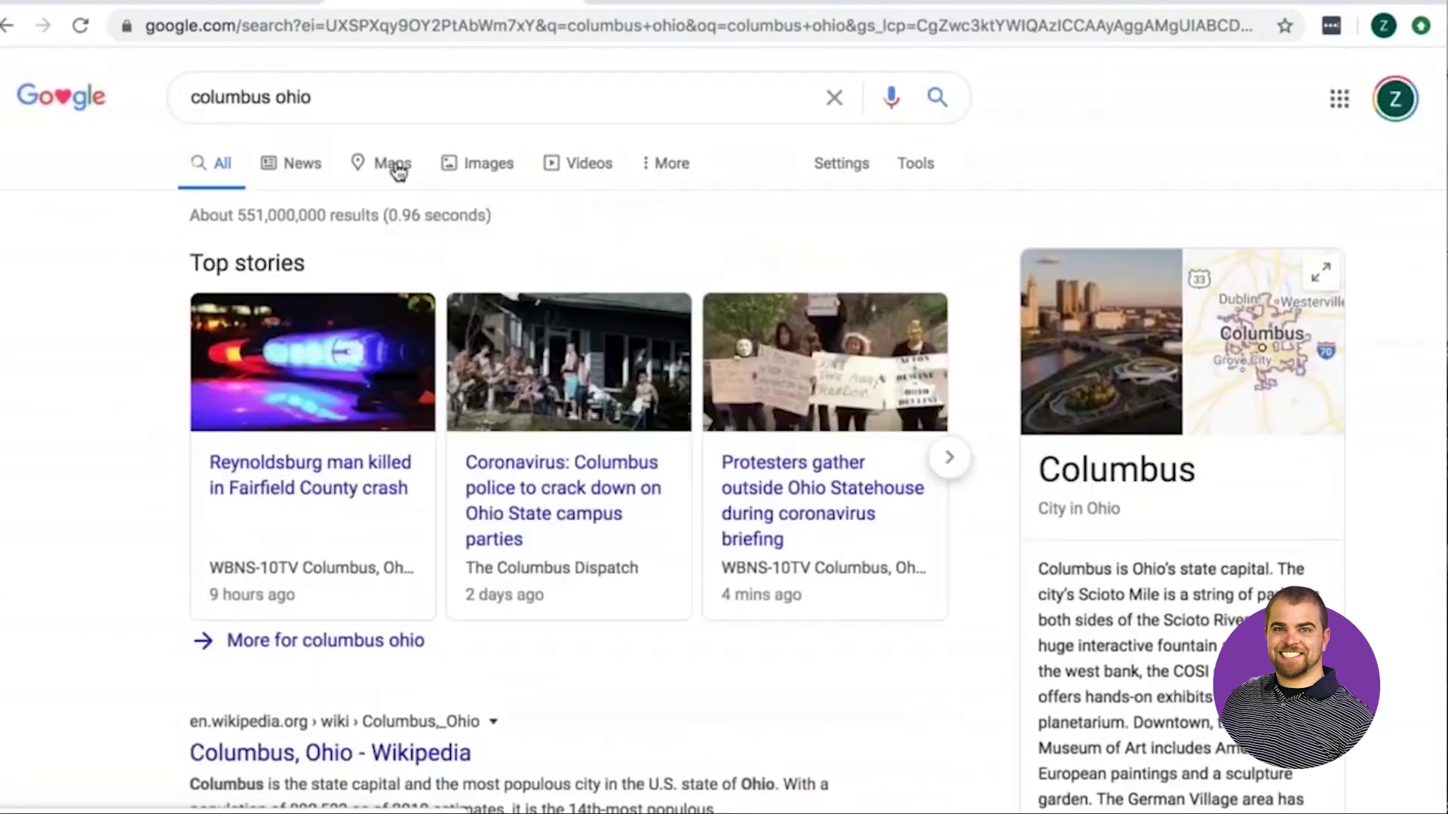
pyautogui.click(393, 164)
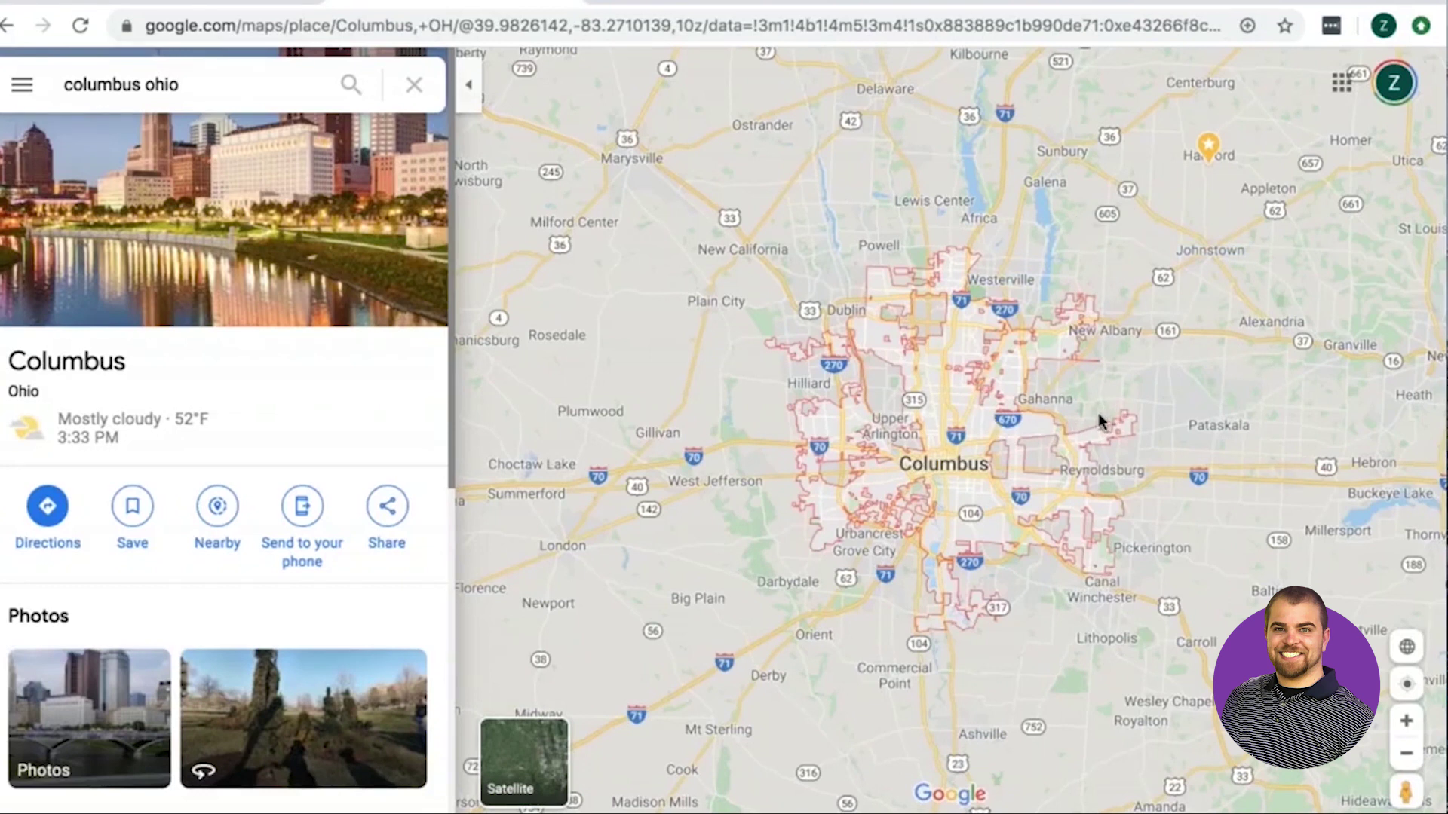
# Open the store's Google Analytics code setting and view it alongside the Google Analytics home page
pyautogui.click(213, 2)
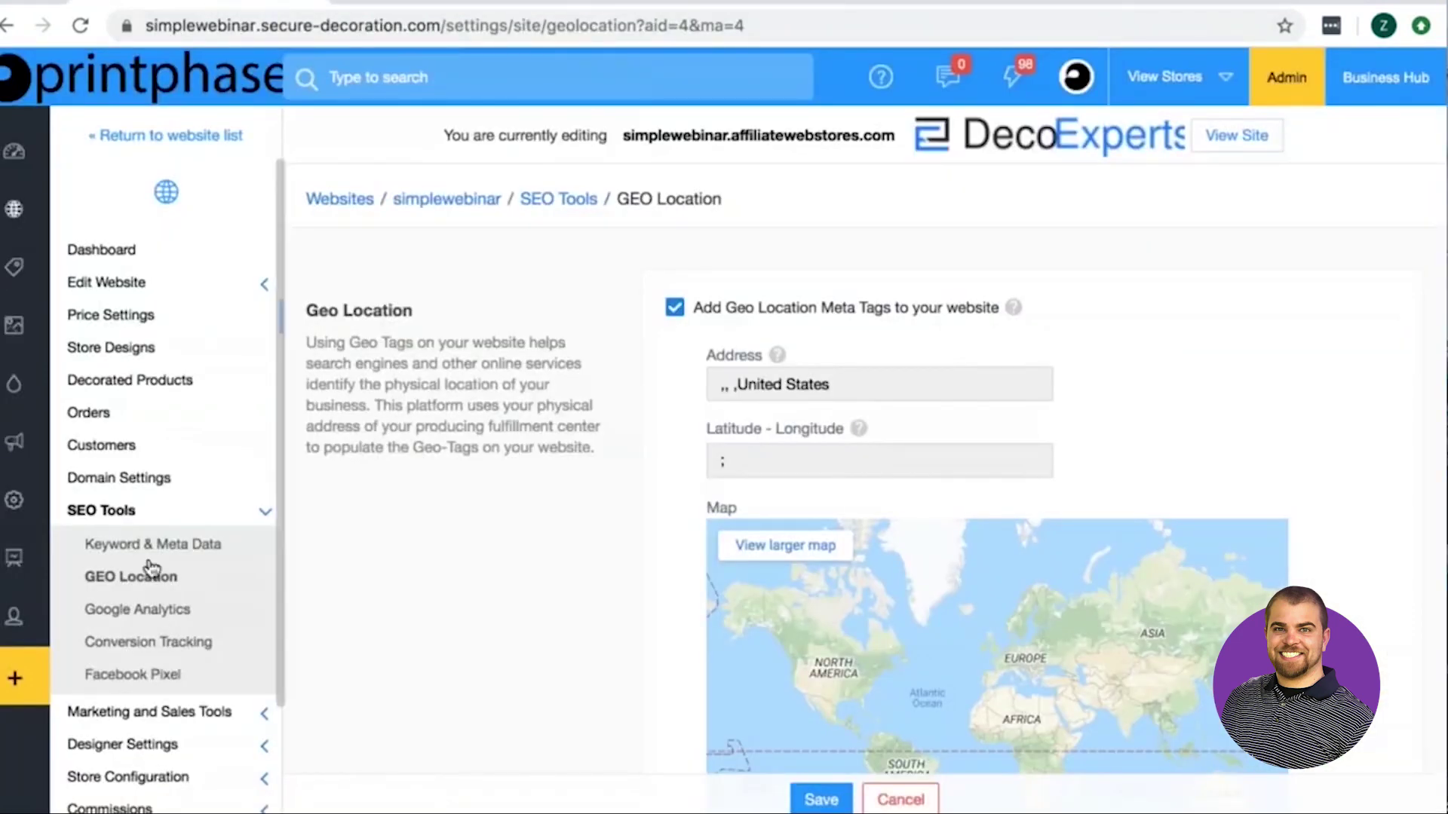
pyautogui.click(169, 617)
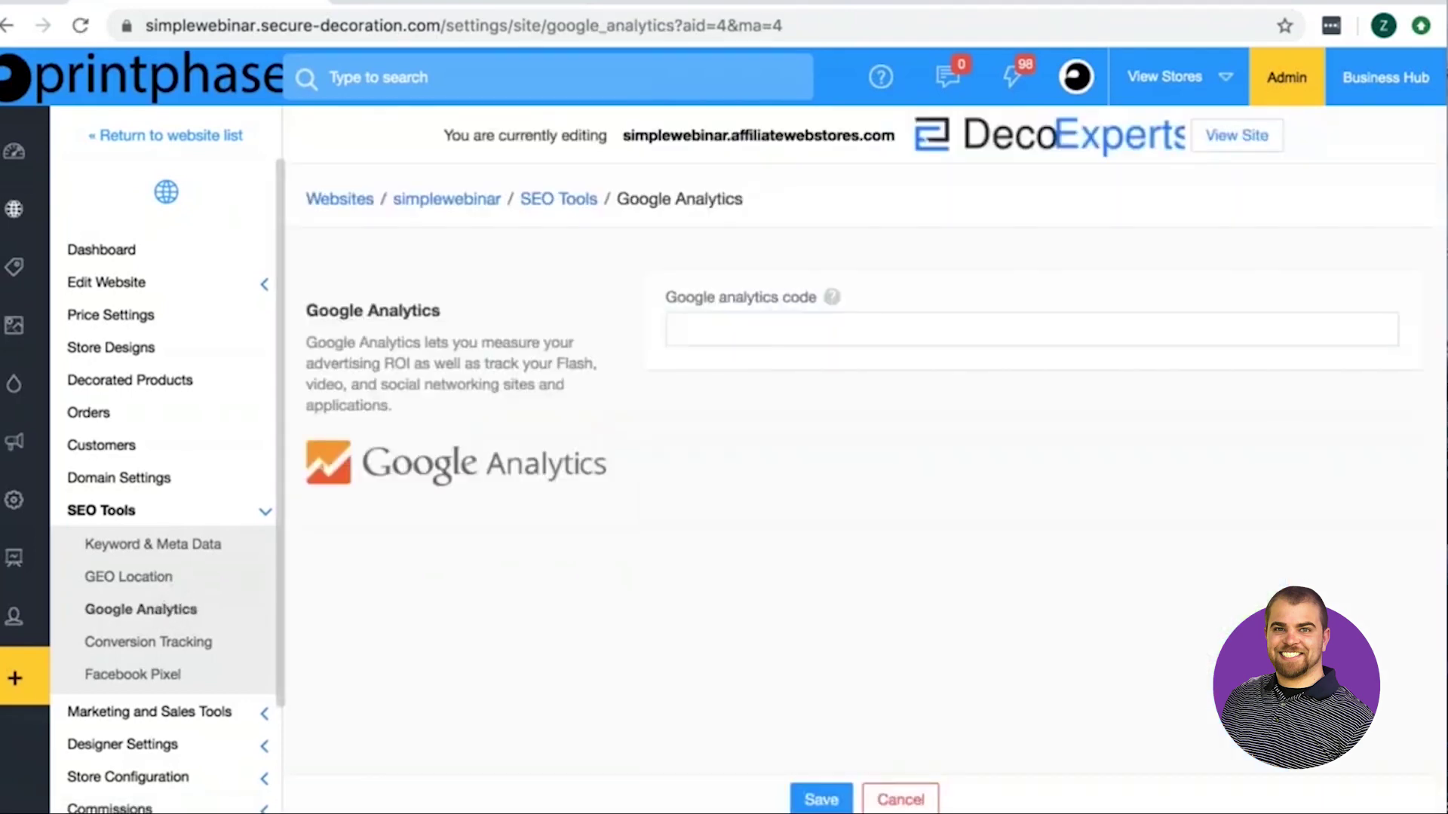
pyautogui.click(439, 1)
pyautogui.click(659, 3)
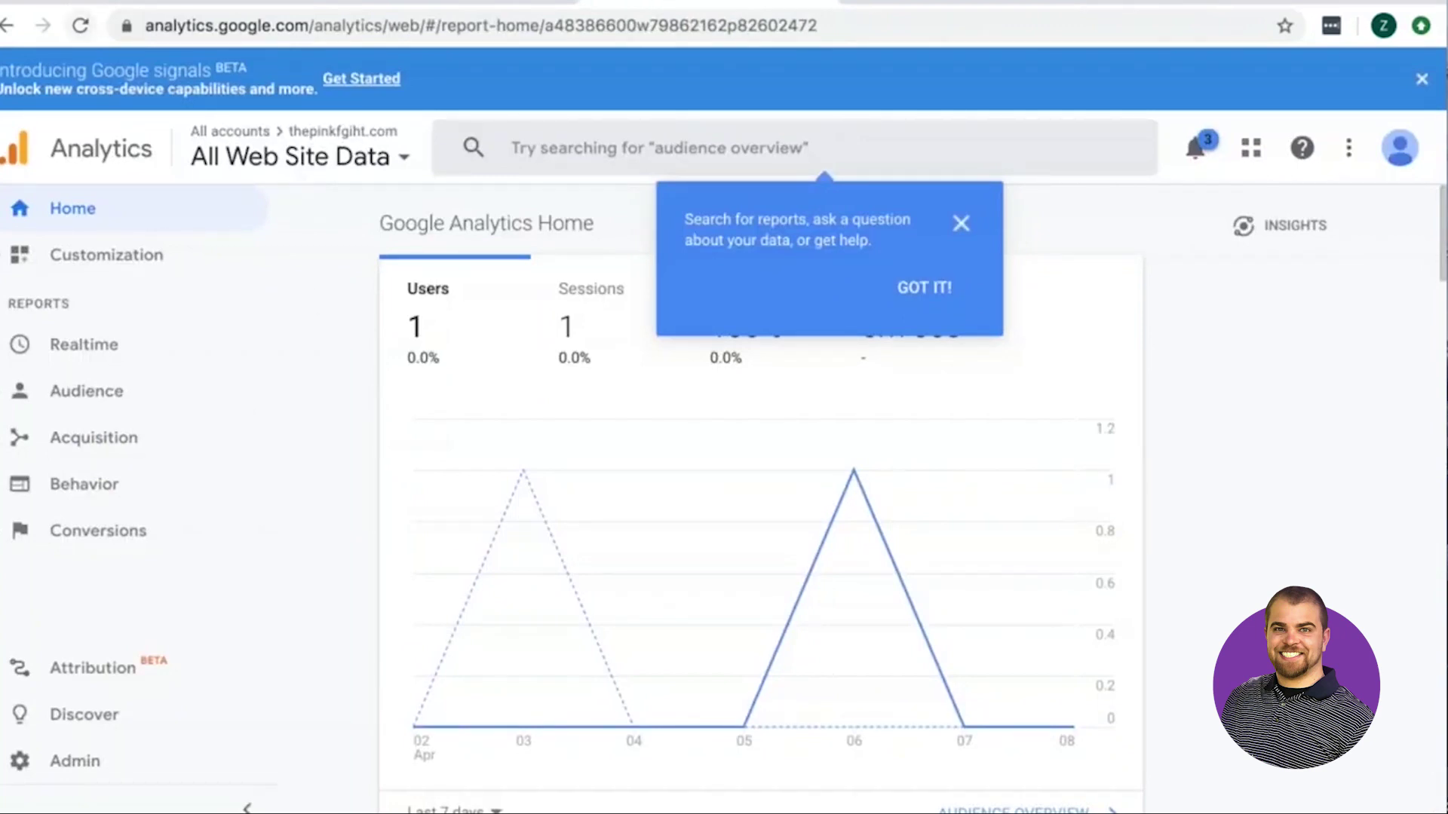
pyautogui.click(227, 3)
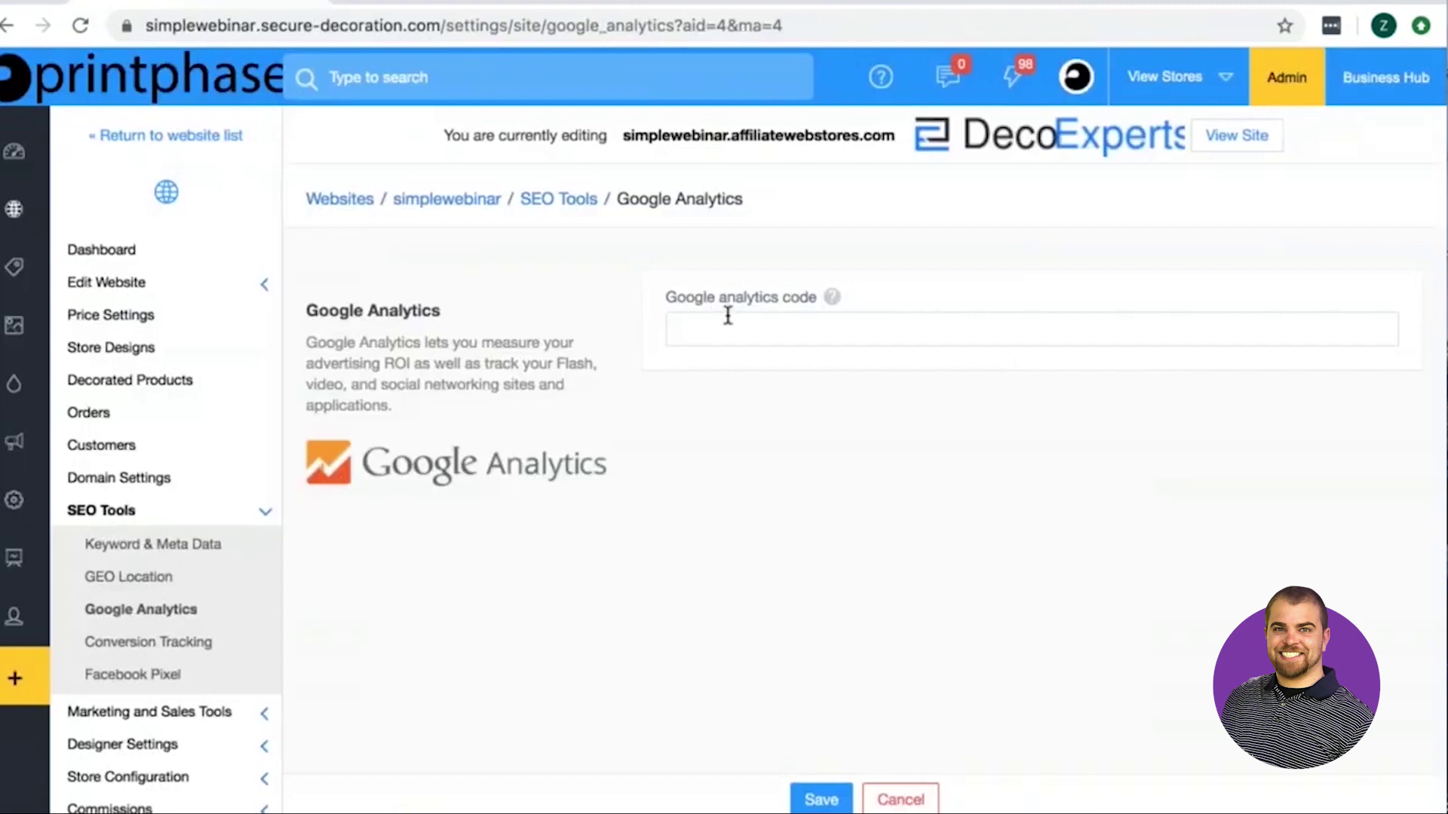